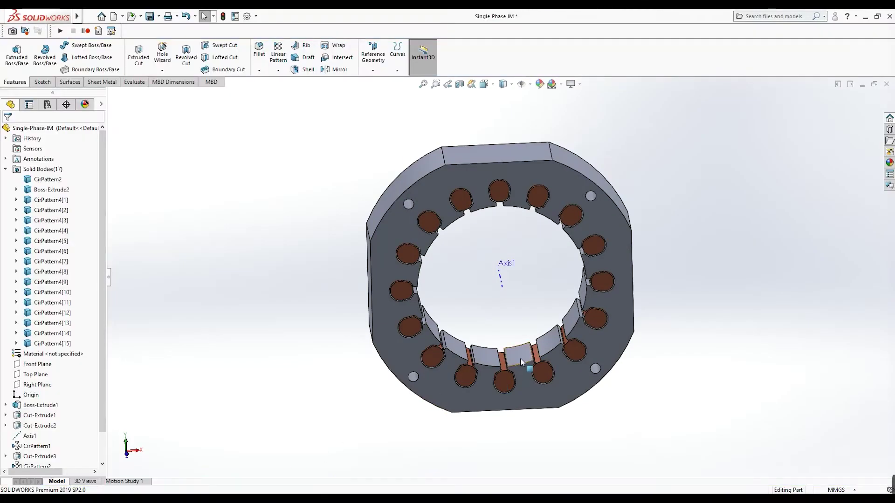
Step: Switch to the Foxit Reader PDF and review the rotor destruction, rotor slot geometry, skew angle and end ring slides
middle_drag(521, 363, 495, 261)
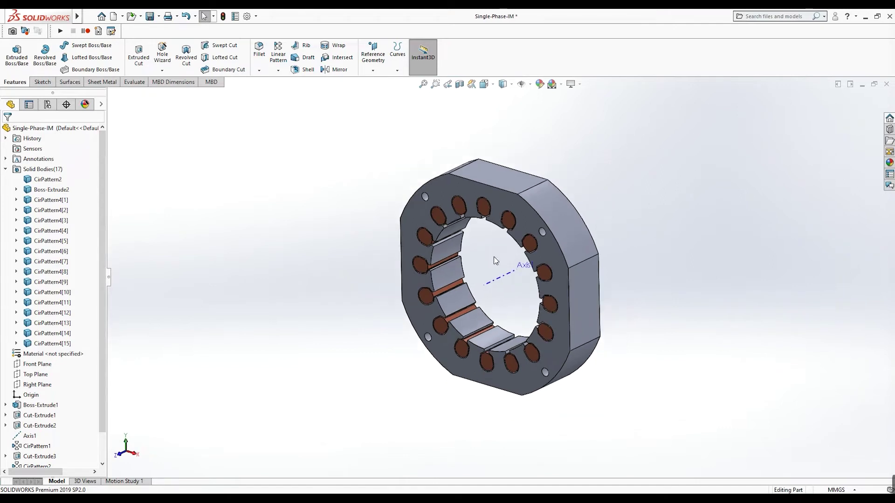
scroll(495, 264, down, 2)
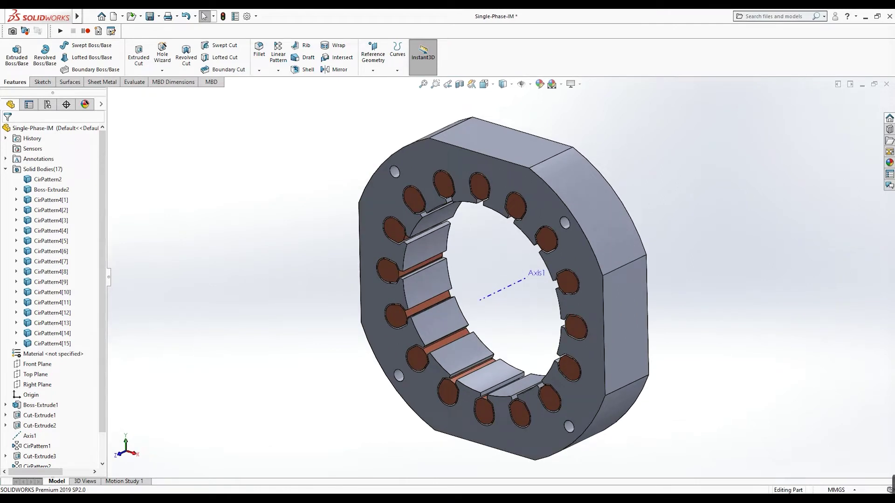
click(272, 459)
scroll(316, 425, down, 1)
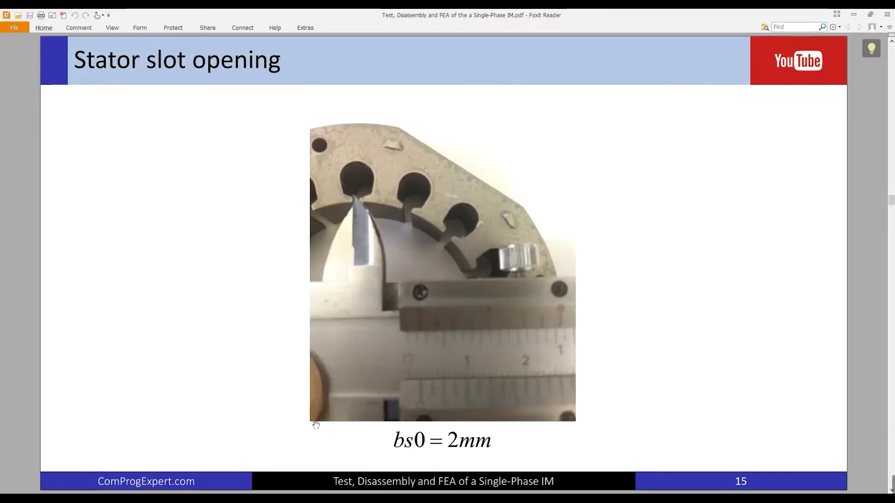
scroll(316, 425, down, 4)
scroll(317, 426, down, 2)
scroll(317, 425, up, 1)
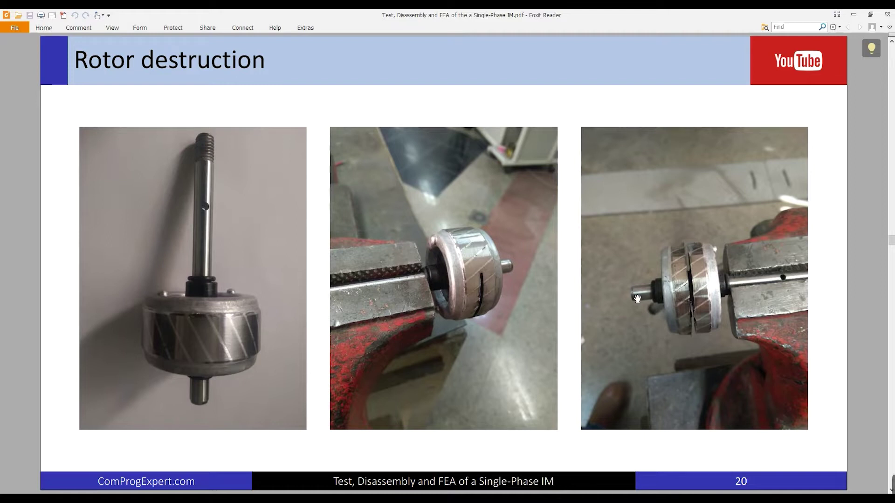
scroll(637, 298, down, 1)
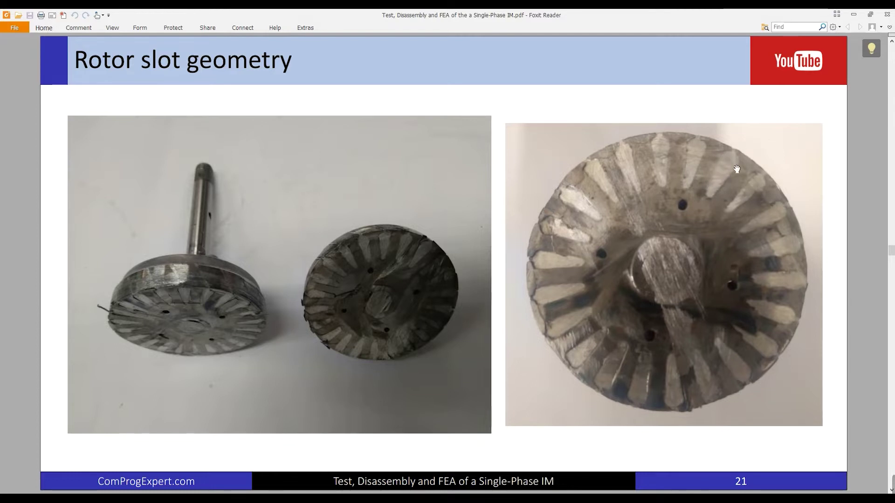
scroll(736, 169, down, 1)
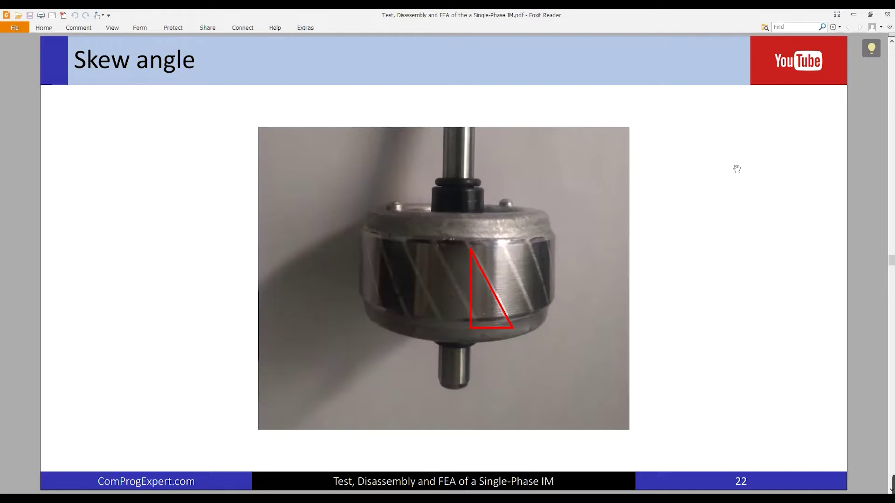
scroll(736, 169, down, 1)
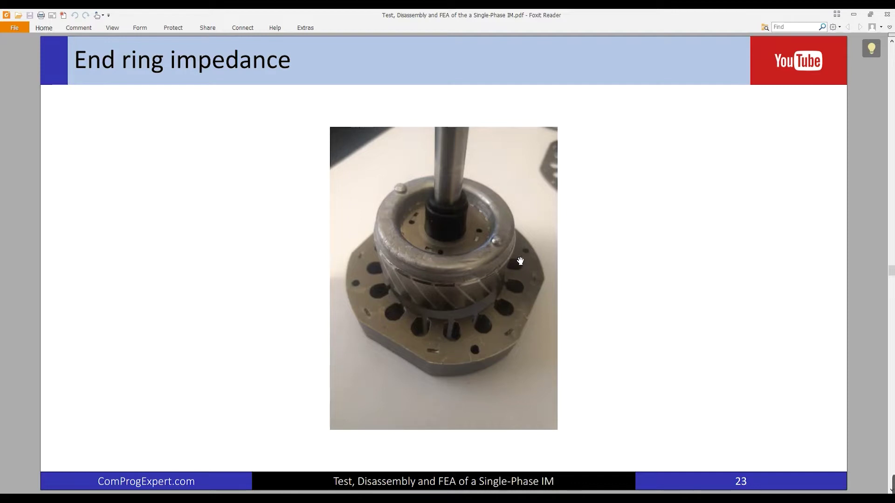
key(Right)
key(Left)
key(Left)
key(Left)
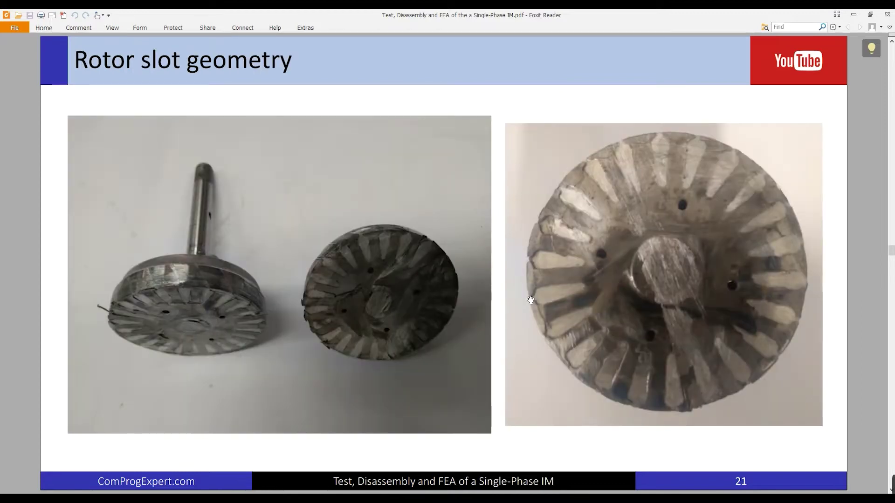
Step: Return to SOLIDWORKS and start a new sketch on the stator's front face, viewed from the front
key(alt+Tab)
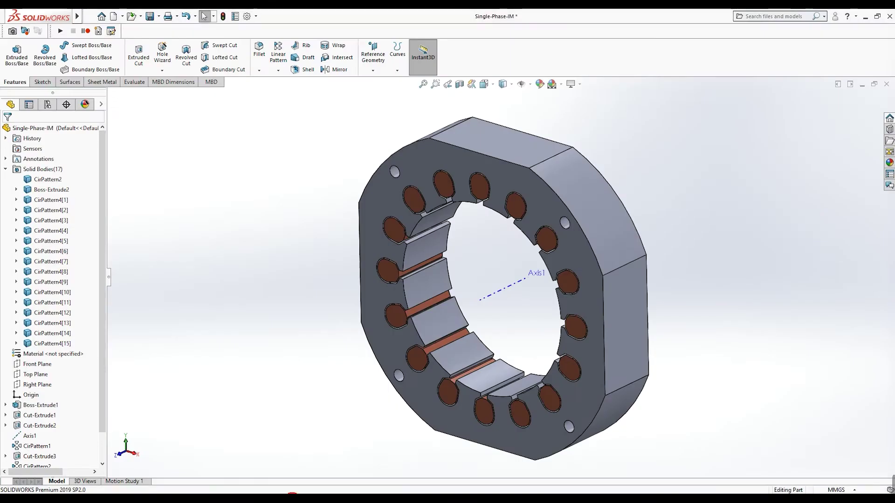
click(120, 455)
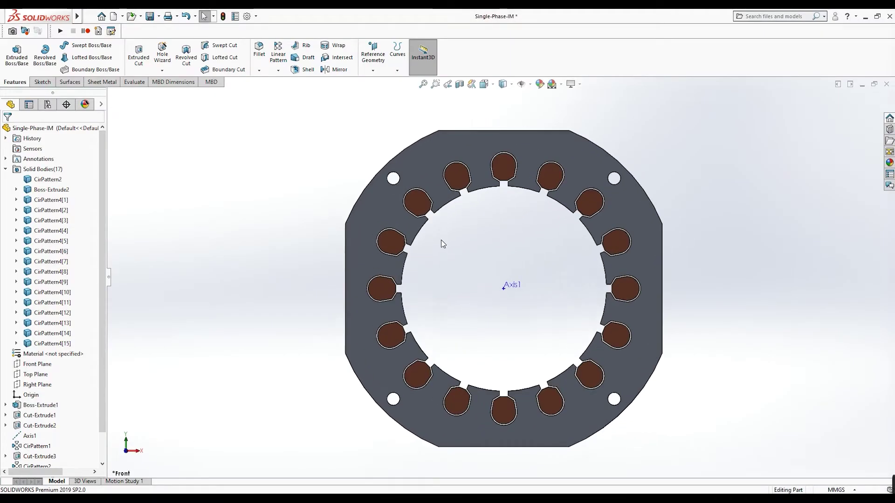
click(416, 223)
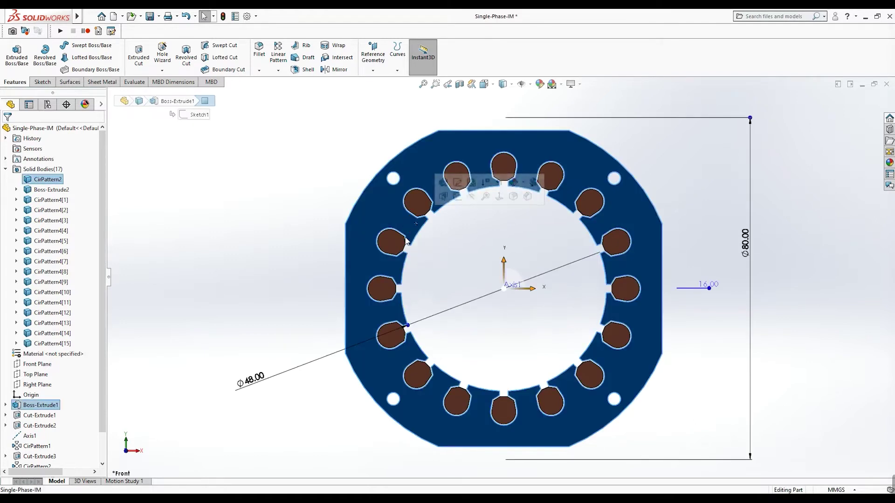
click(458, 183)
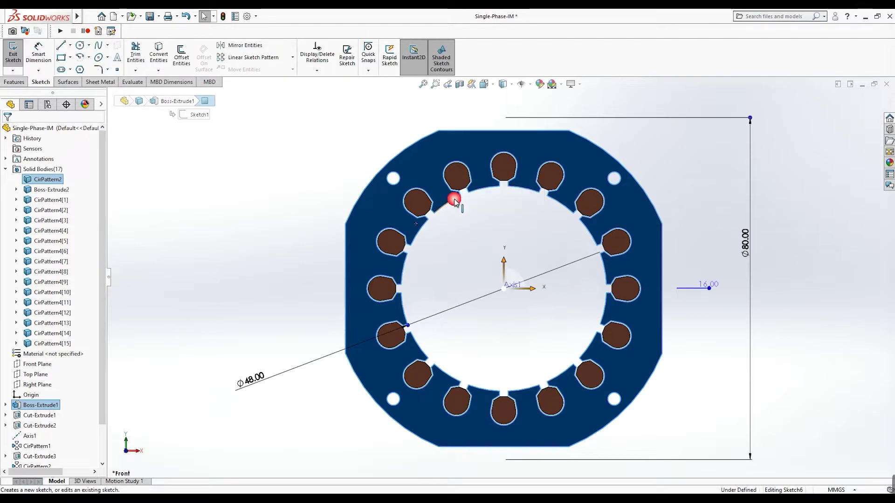
middle_drag(553, 267, 527, 317)
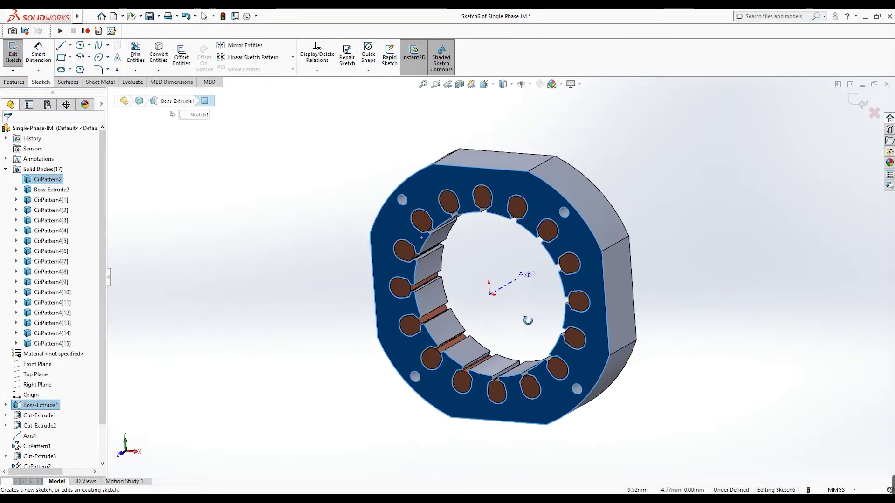
click(131, 459)
Step: Sketch two concentric circles centred on the origin, with radii of about 5.4 mm and 23.2 mm
click(80, 45)
click(424, 235)
scroll(494, 268, down, 3)
drag(511, 295, 541, 310)
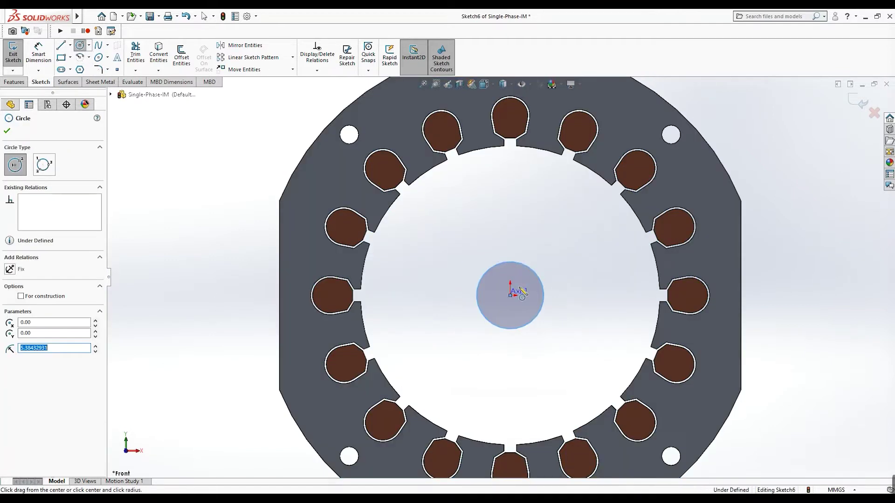
click(510, 296)
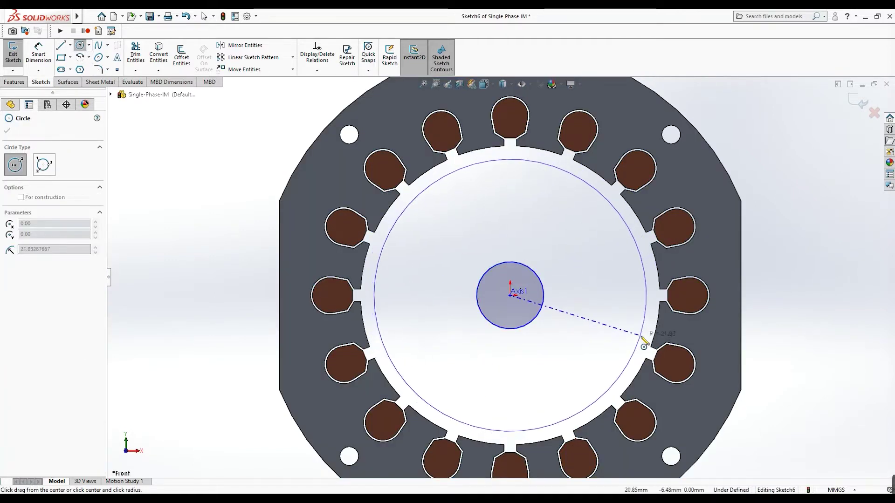
click(647, 343)
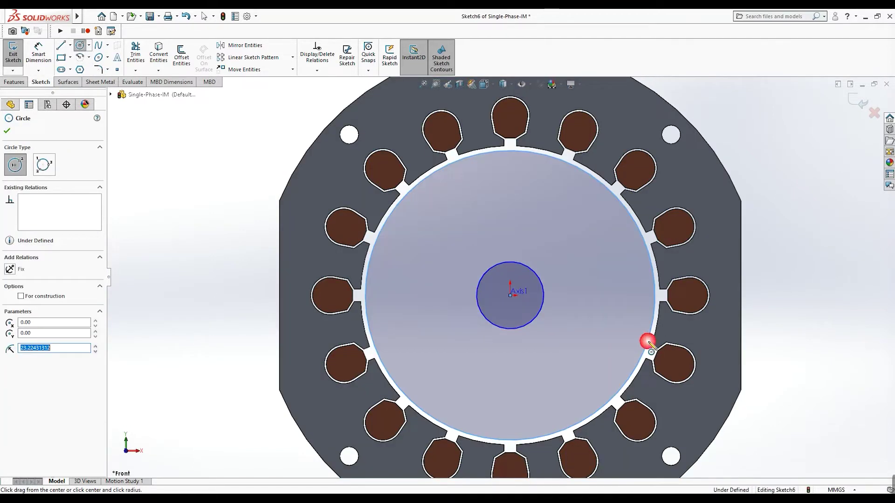
click(7, 131)
key(Escape)
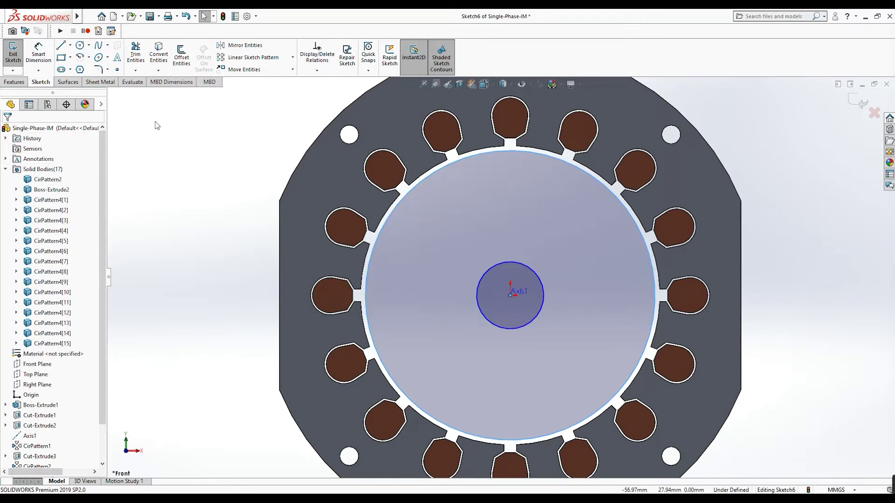
Step: Dimension the inner circle's diameter as 8 mm
click(36, 51)
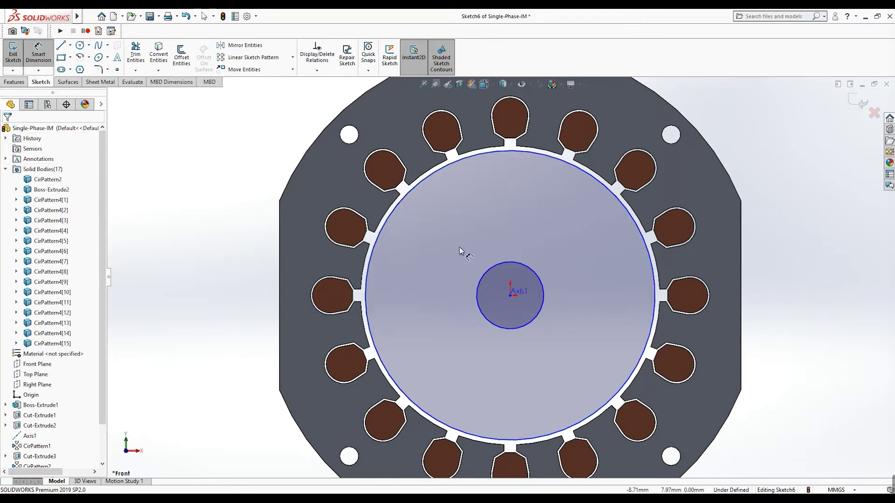
click(507, 262)
click(441, 308)
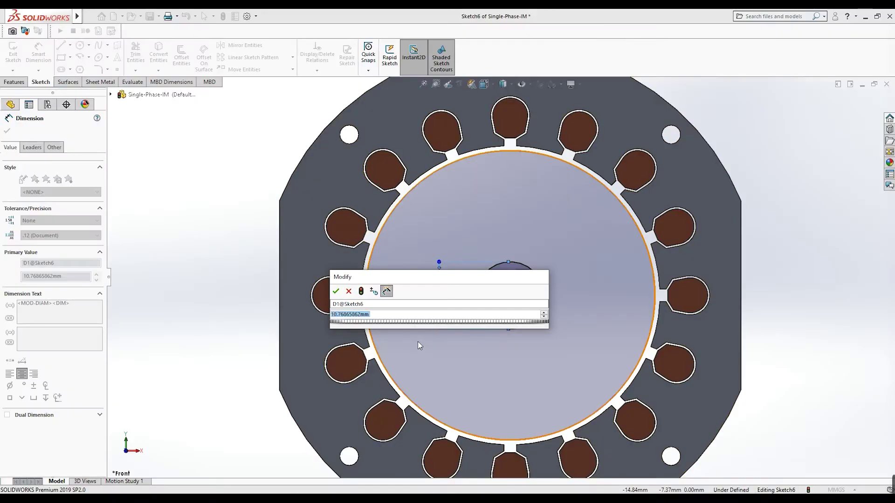
text(8)
key(Return)
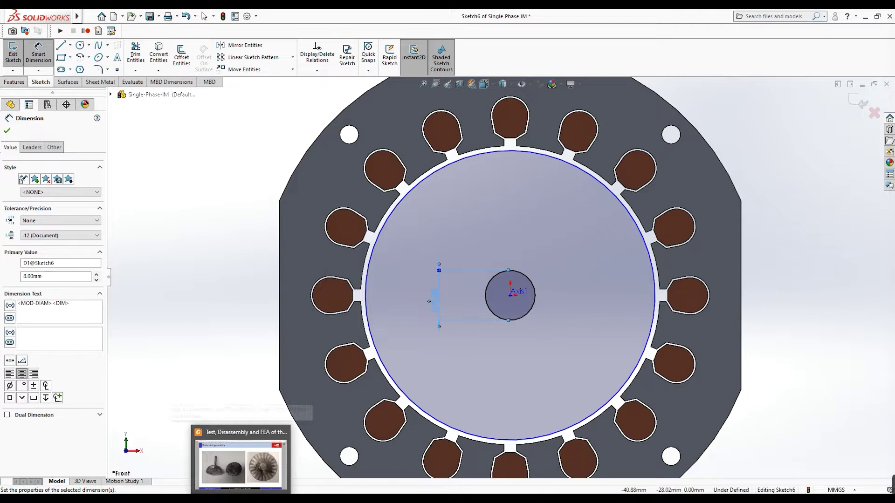
Step: Add a diameter dimension to the outer circle, placed beside the stator
click(407, 199)
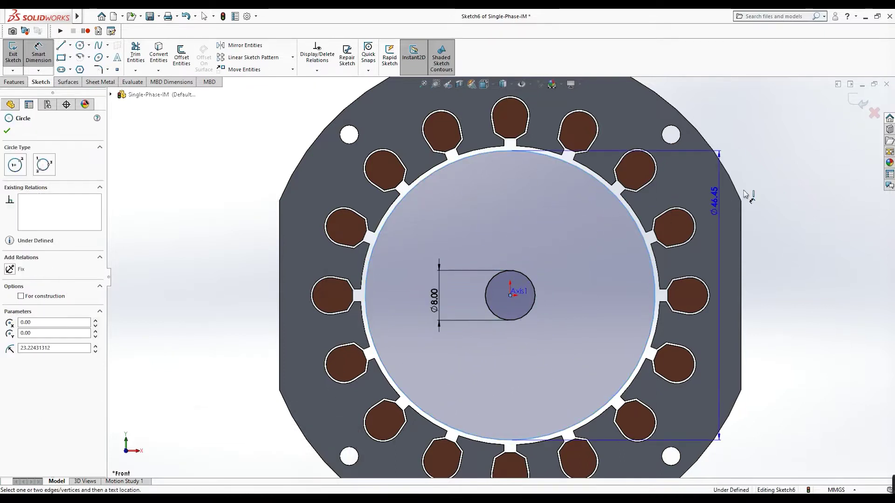
click(782, 245)
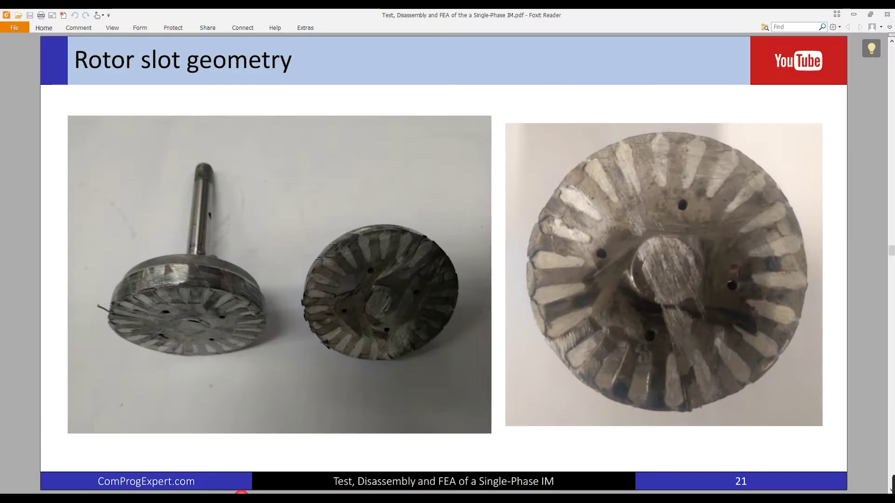
Step: Switch to the Foxit Reader PDF and look up the stator bore diameter in the slides
click(244, 490)
click(261, 498)
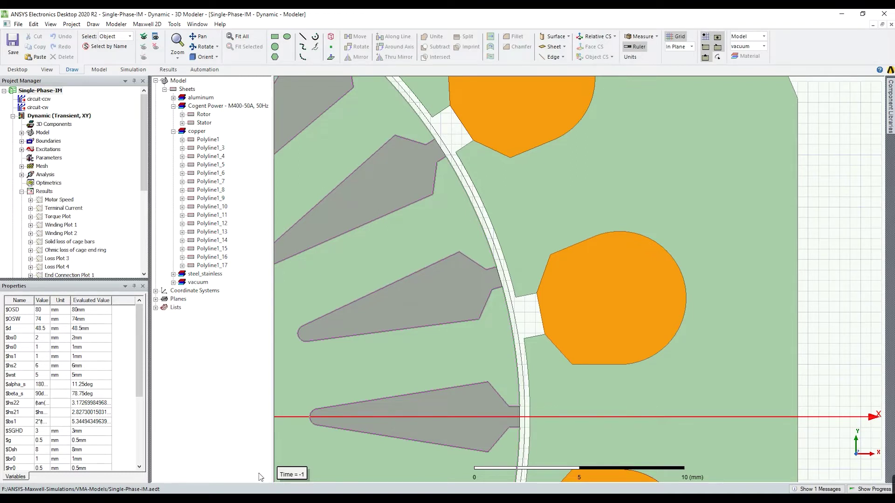
click(261, 498)
scroll(323, 403, up, 3)
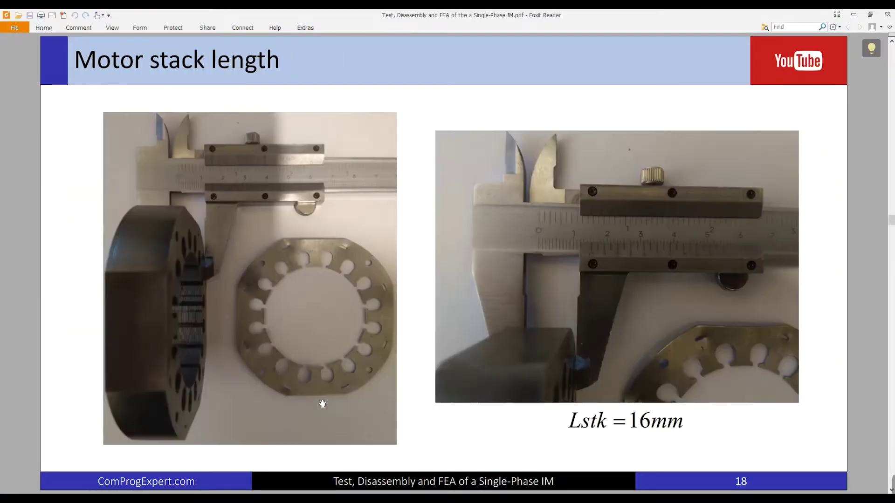
scroll(322, 403, up, 2)
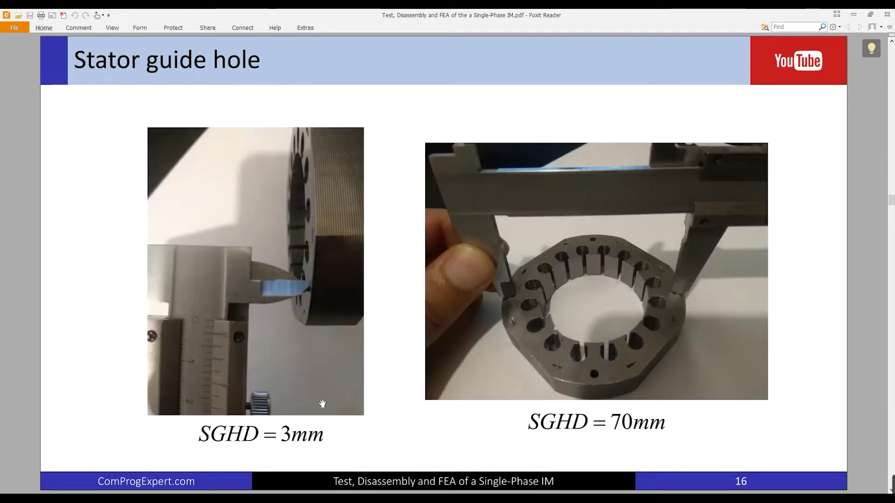
scroll(323, 403, up, 2)
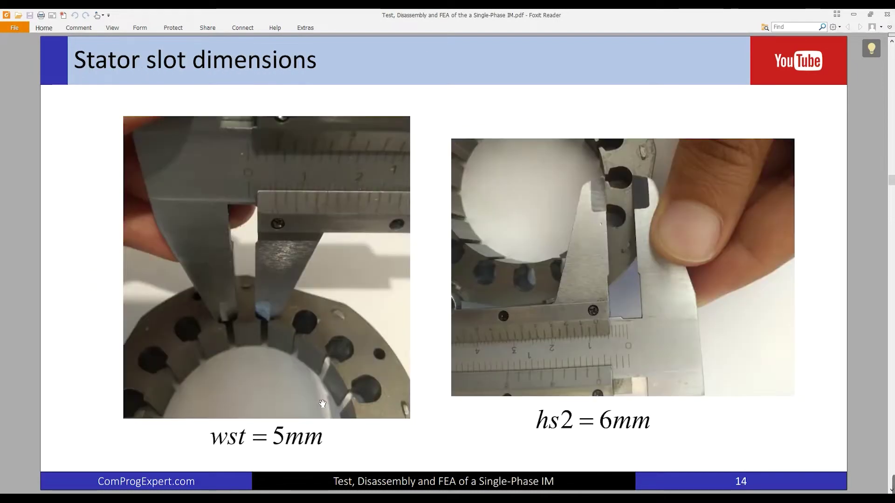
scroll(322, 404, up, 1)
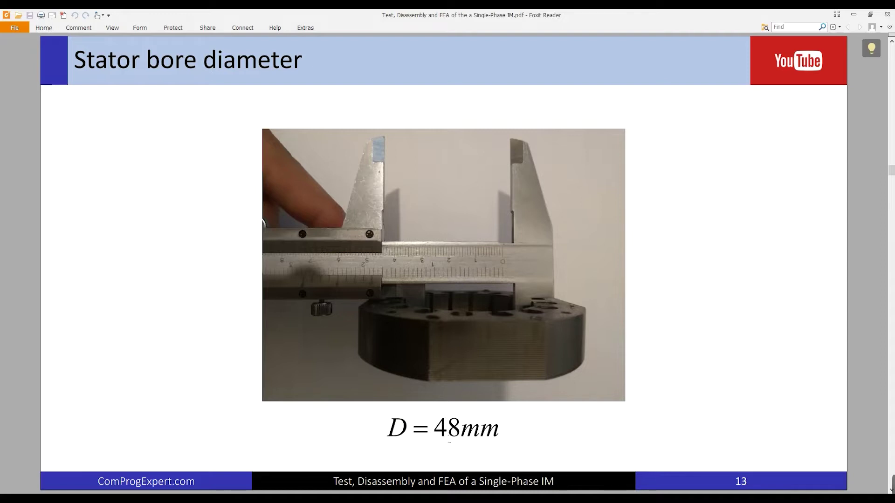
Step: Back in SOLIDWORKS, set the outer circle's diameter to 48-2*0.5 mm and exit the sketch
key(alt+Tab)
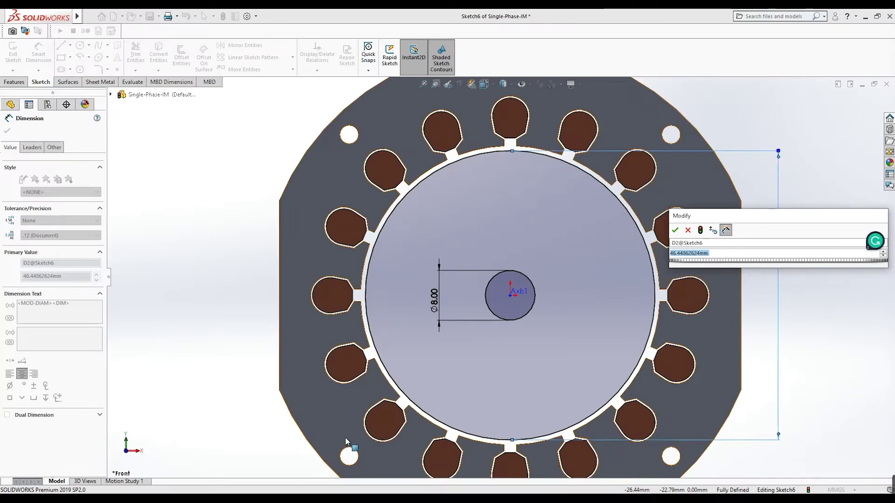
text(48-2*0.5)
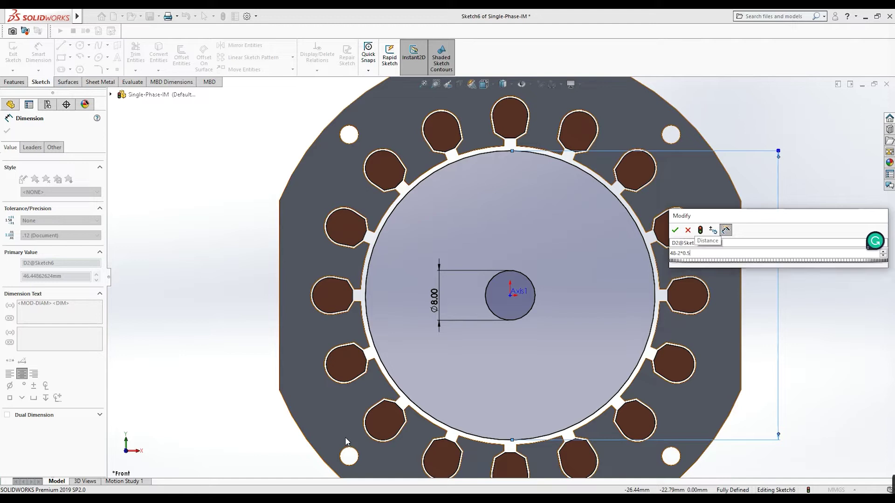
key(Escape)
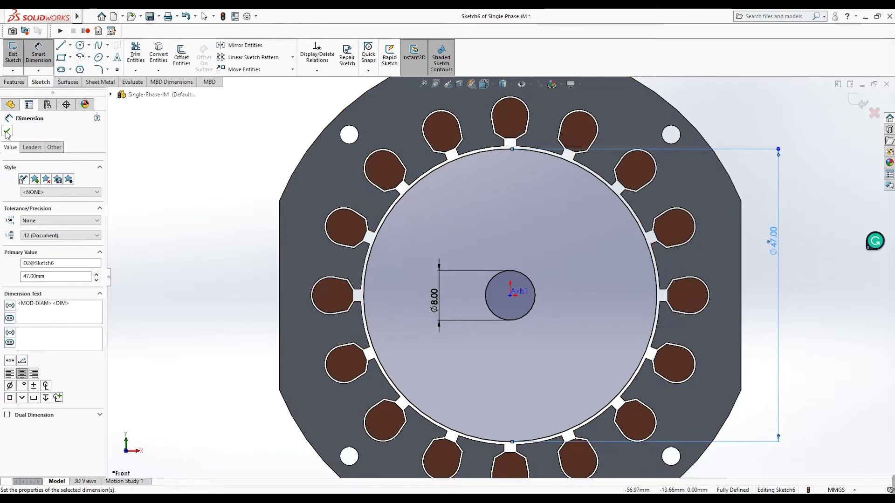
click(7, 131)
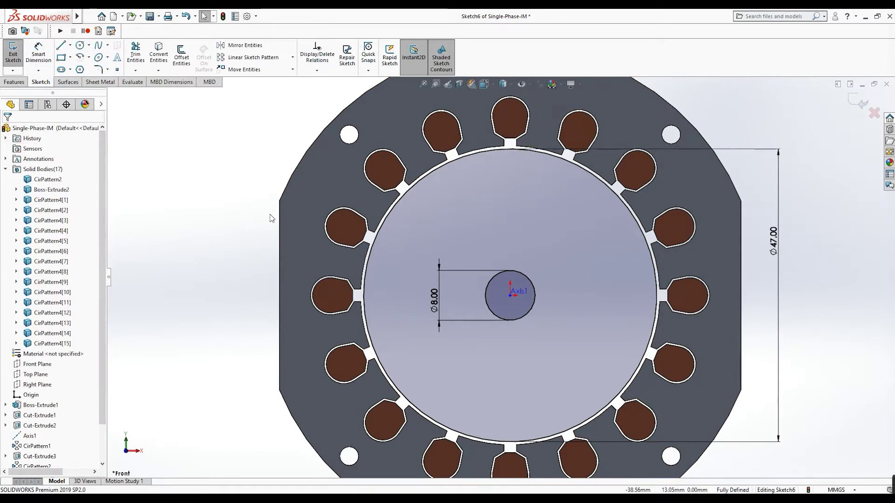
click(854, 100)
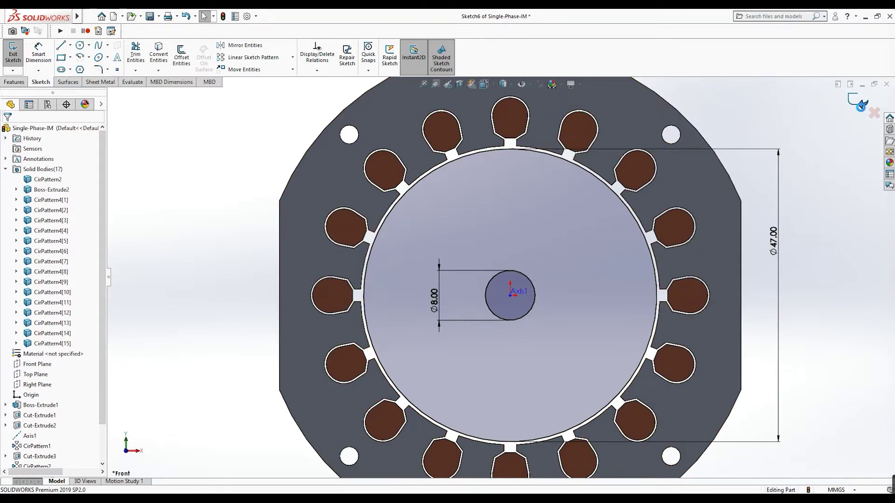
Step: Extrude the rotor ring sketch with the Up To Surface end condition, ending at the stator's opposite end face
key(f)
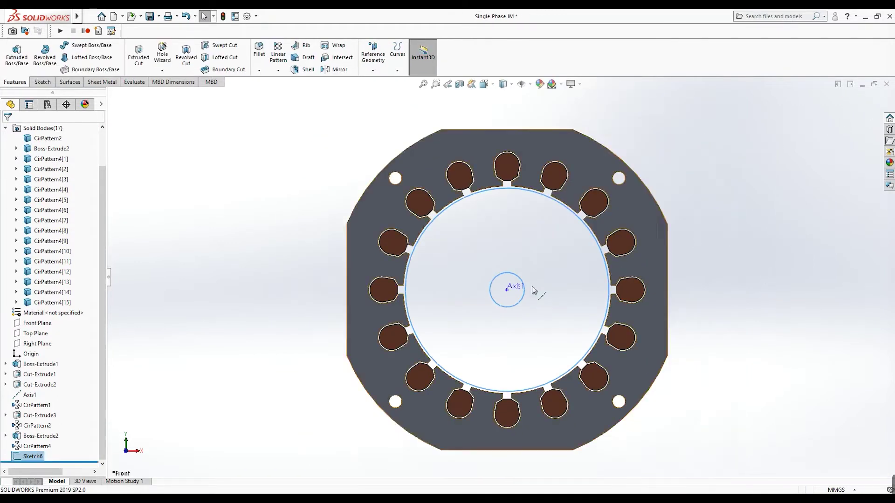
click(17, 54)
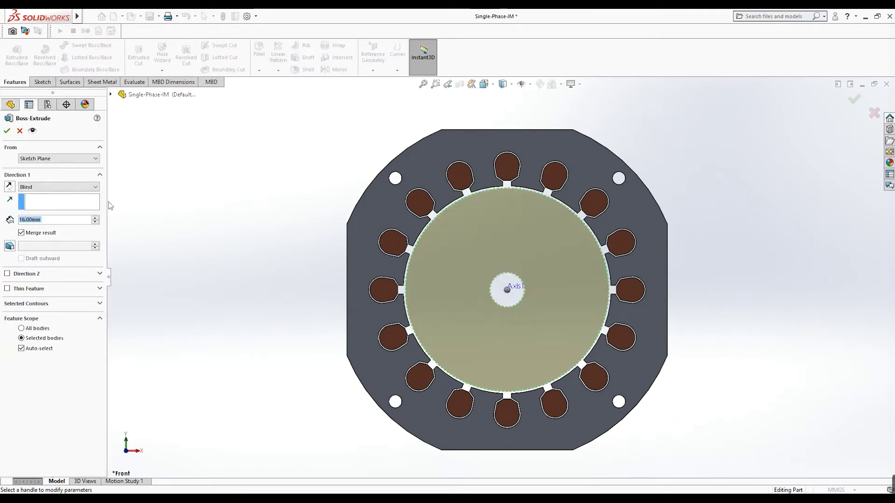
click(56, 187)
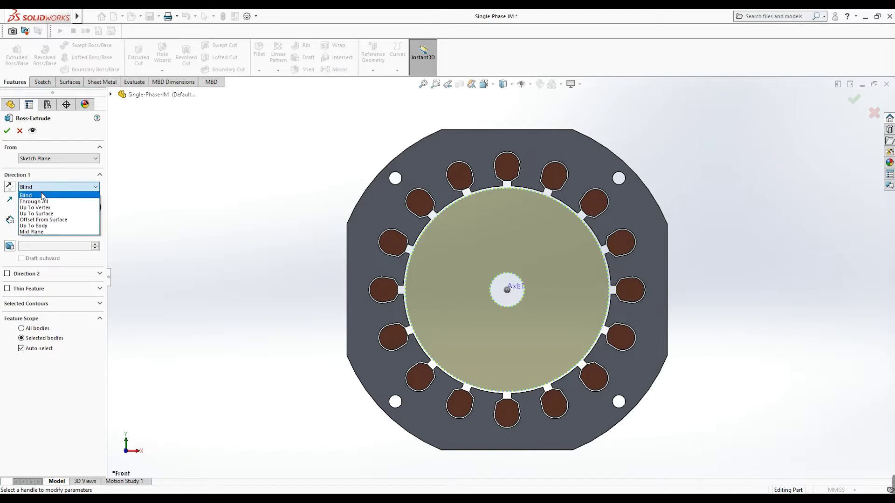
click(49, 215)
middle_drag(655, 247, 599, 370)
click(599, 370)
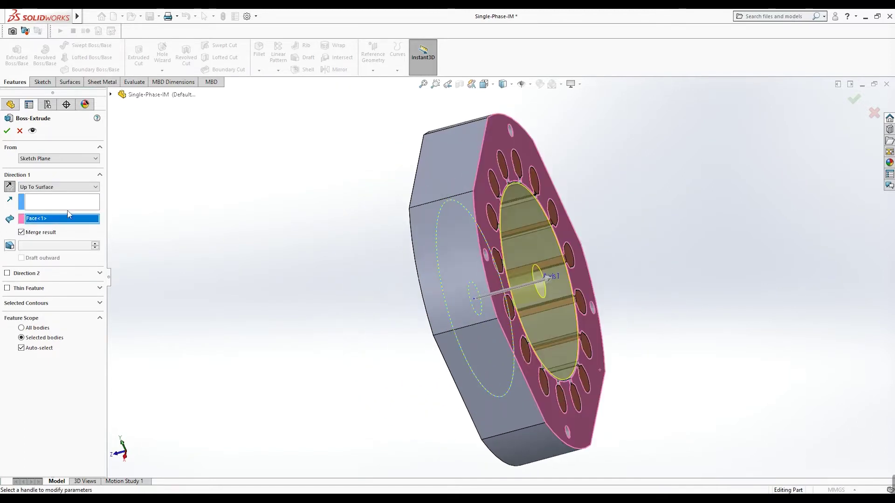
click(5, 132)
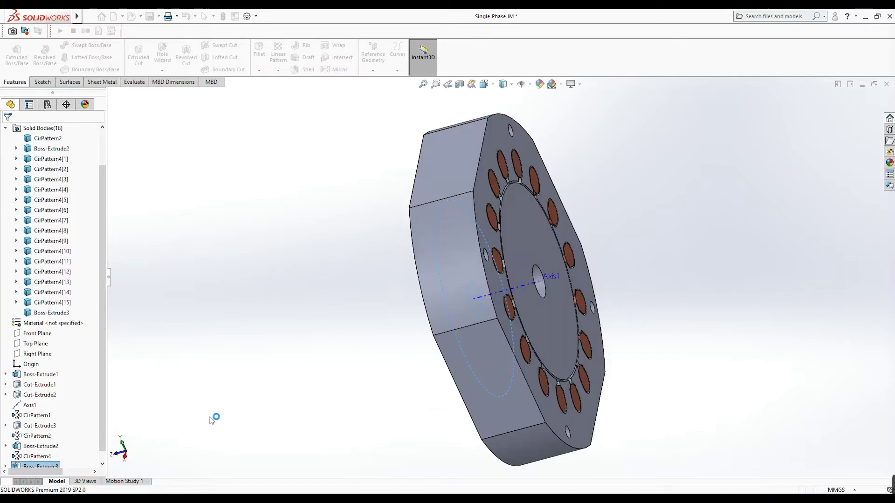
Step: View the model from the front and start a new sketch on the rotor core's front face
click(124, 458)
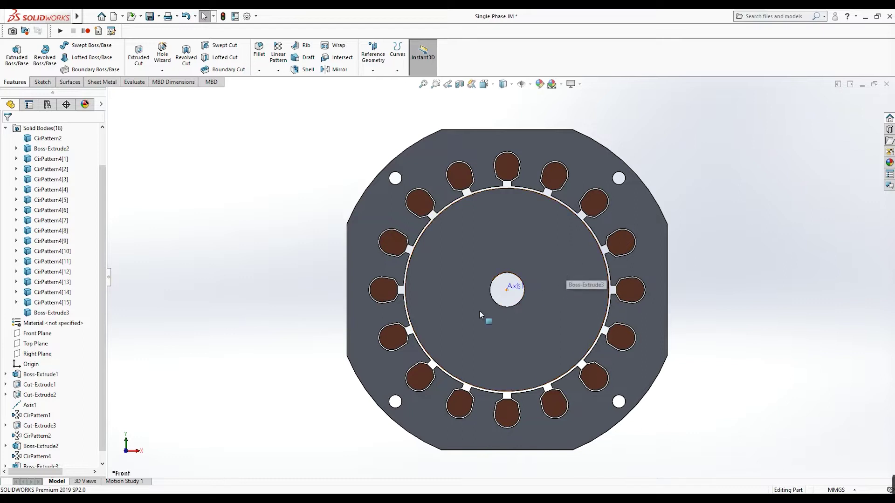
scroll(606, 267, down, 5)
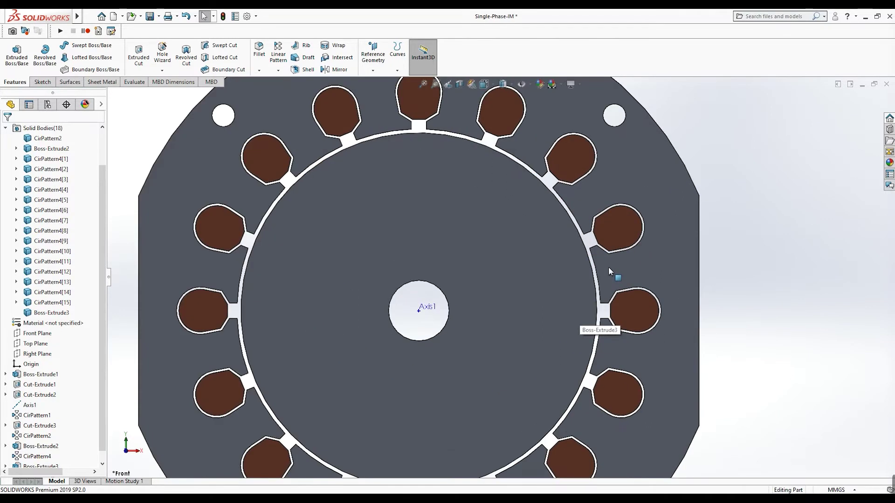
click(526, 263)
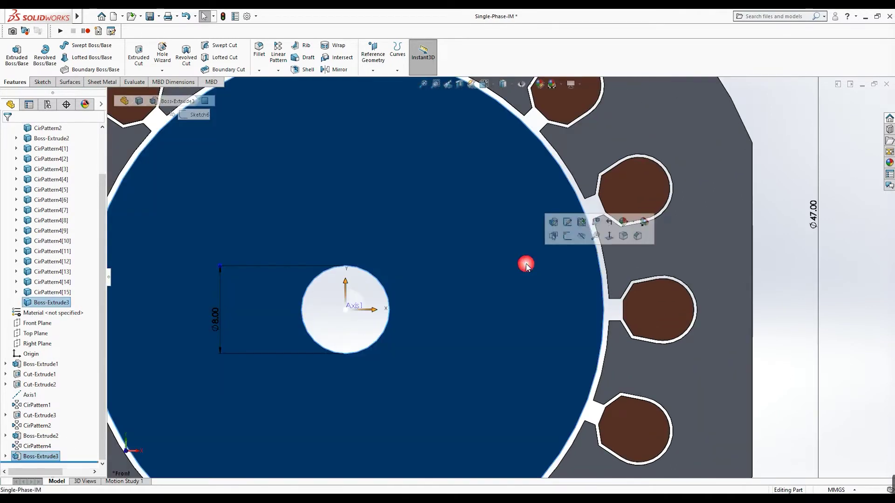
click(569, 236)
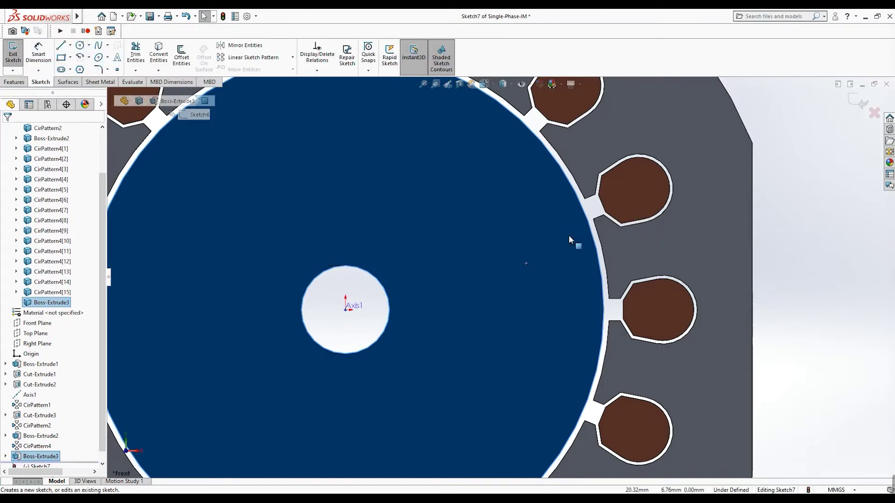
Step: Sketch a closed slot outline of lines: tapered body inside the rotor, narrow neck extending past the stator, outer end about 1.7 mm wide
click(61, 46)
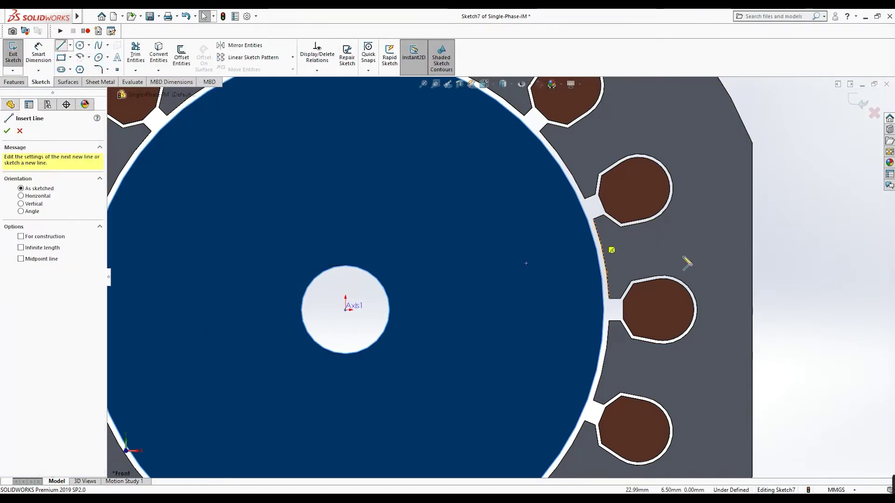
click(785, 286)
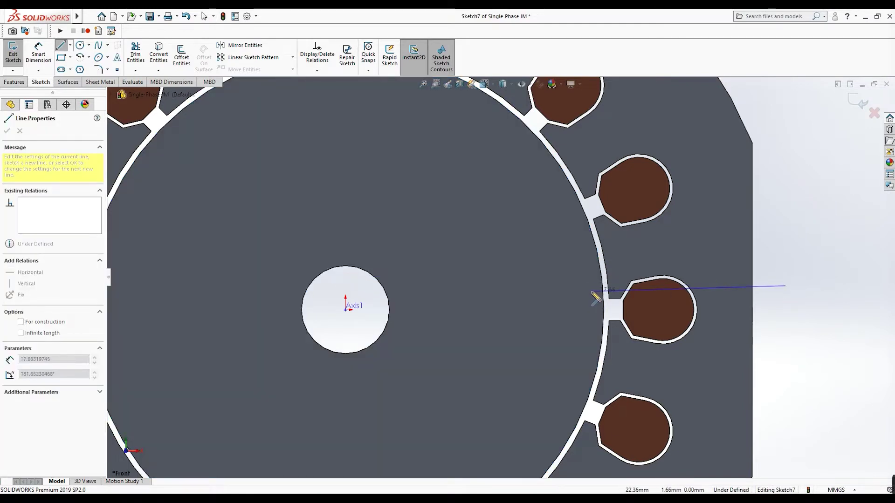
click(591, 291)
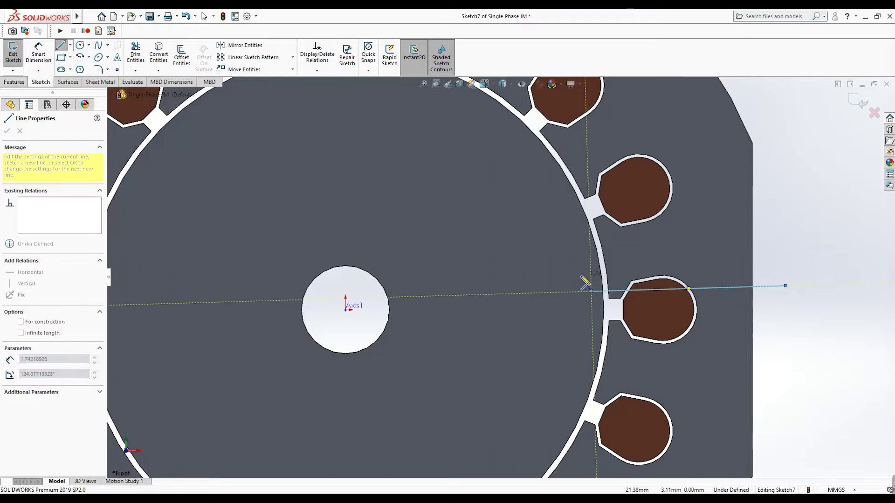
click(580, 276)
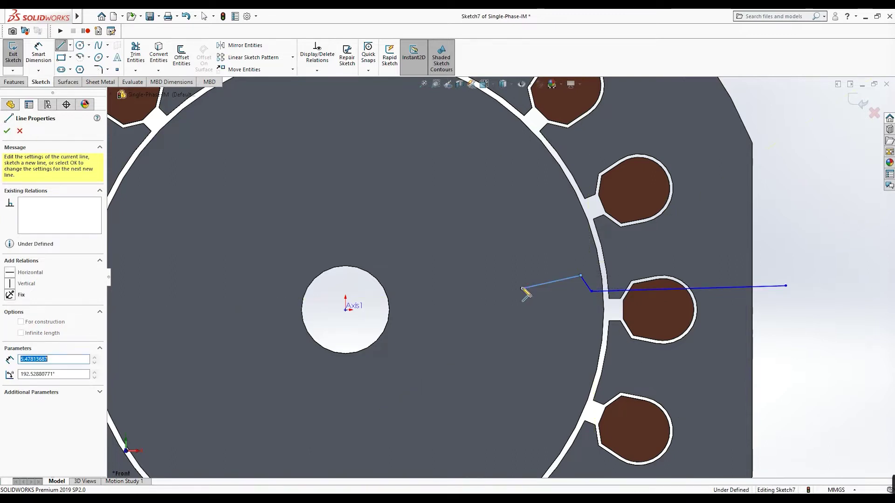
click(522, 289)
click(522, 310)
click(581, 320)
click(591, 305)
click(785, 305)
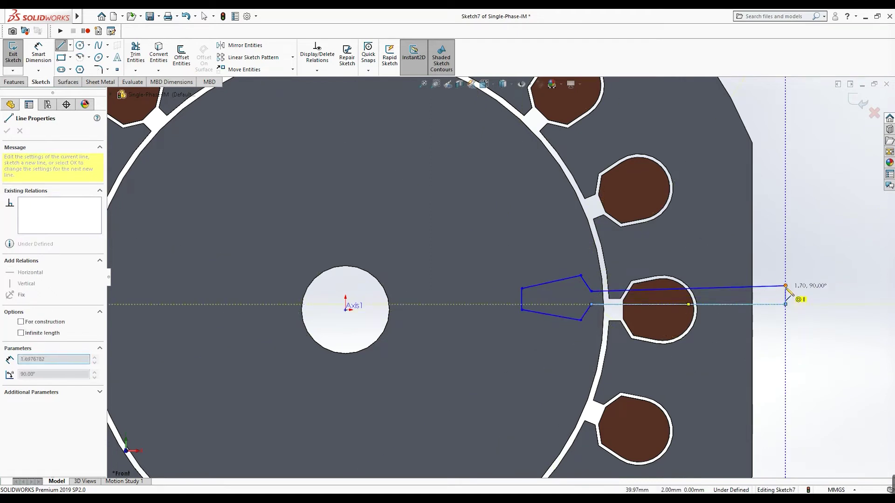
click(786, 286)
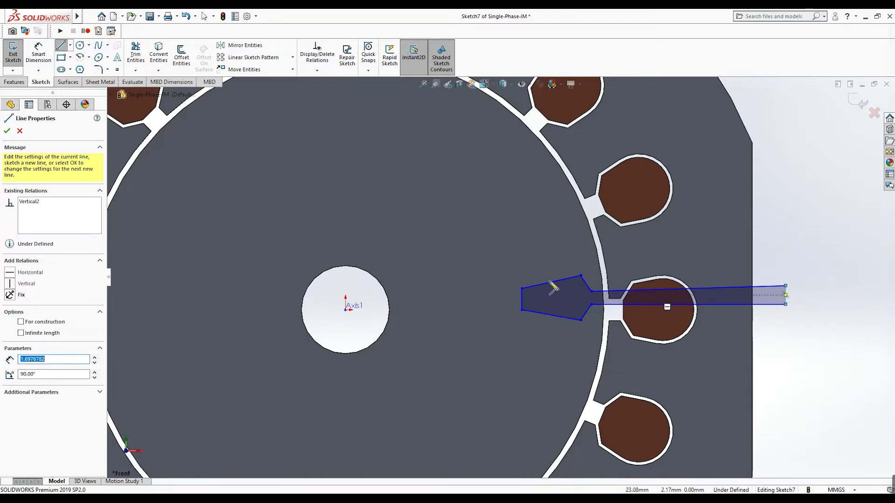
click(11, 131)
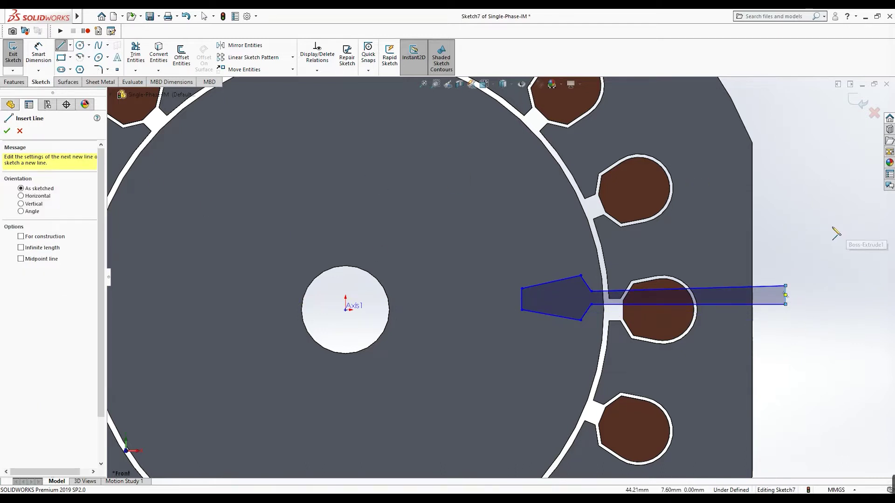
key(Escape)
Step: Draw a horizontal construction centerline from the origin to the midpoint of the stator's vertical outer edge
scroll(787, 233, down, 3)
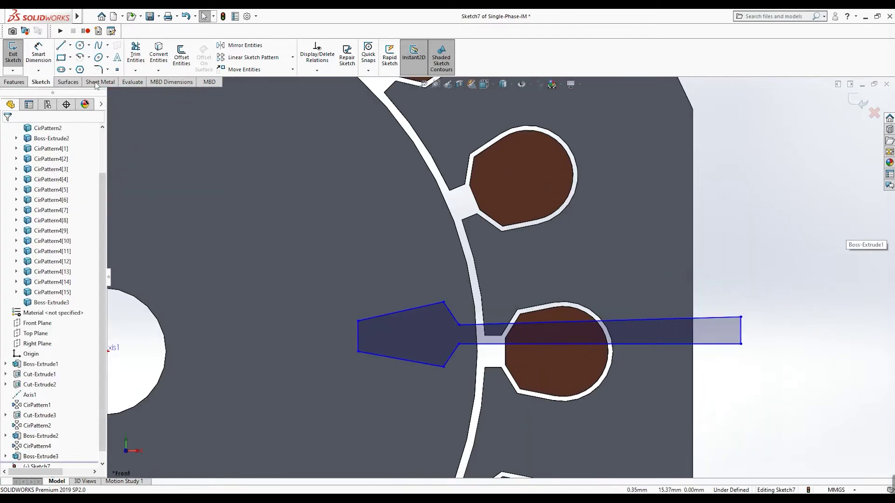
click(70, 45)
click(70, 66)
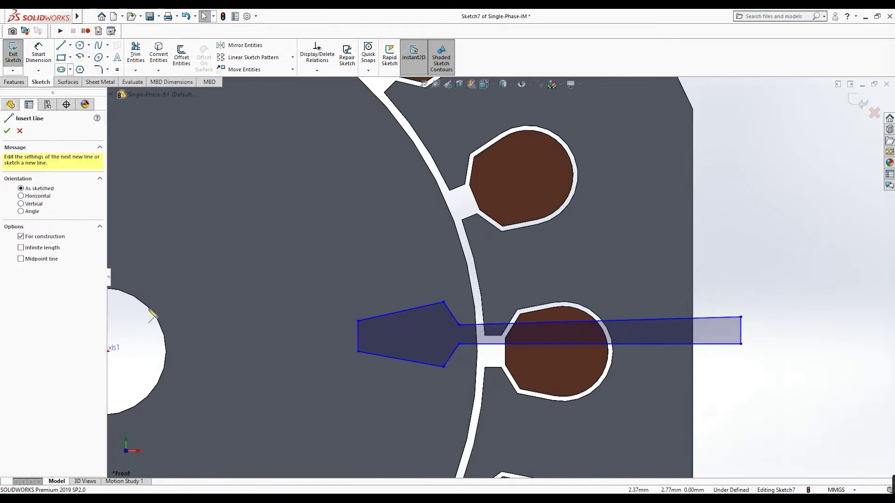
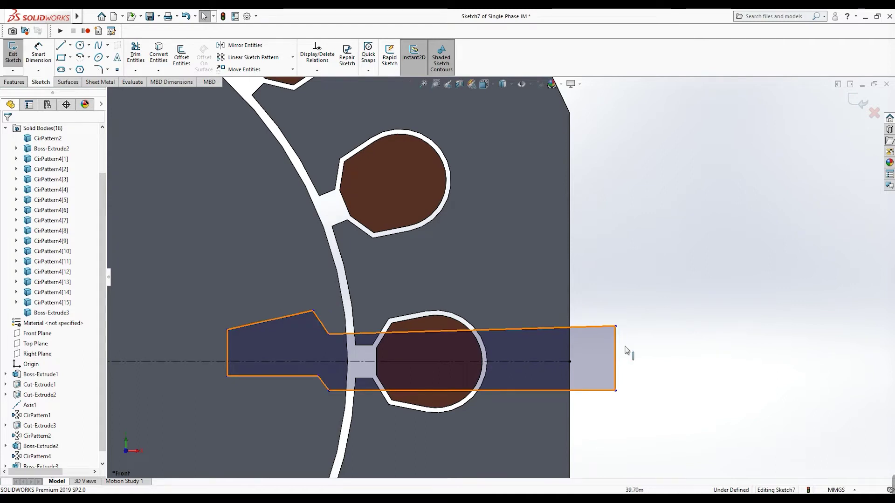
Step: Make the slot outline's vertical outer end line coincident with the centerline's endpoint on the stator edge
click(616, 349)
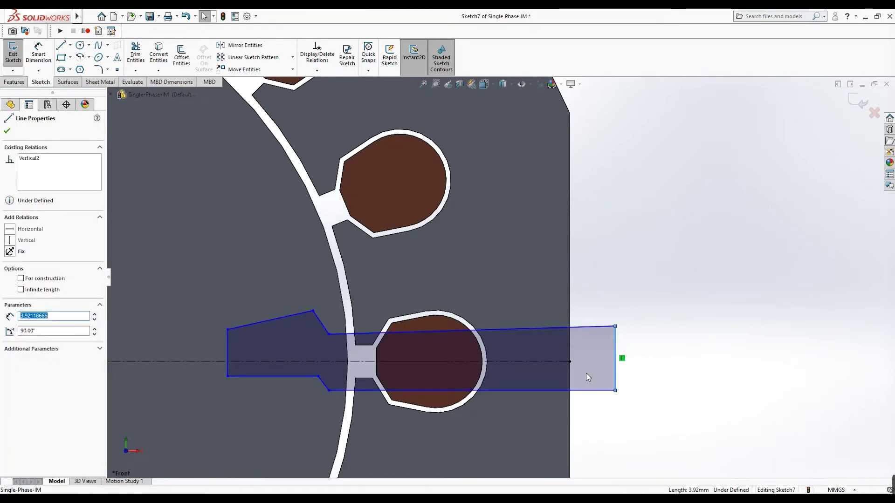
click(569, 362)
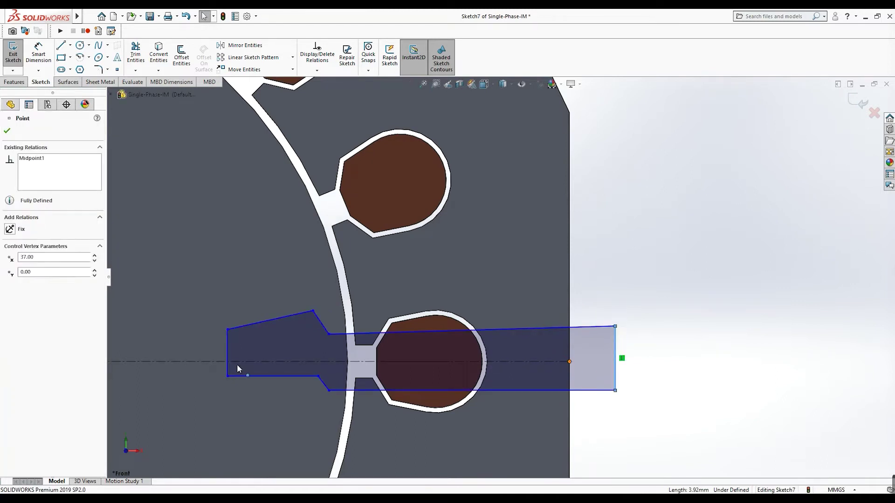
ctrl+click(234, 362)
click(9, 292)
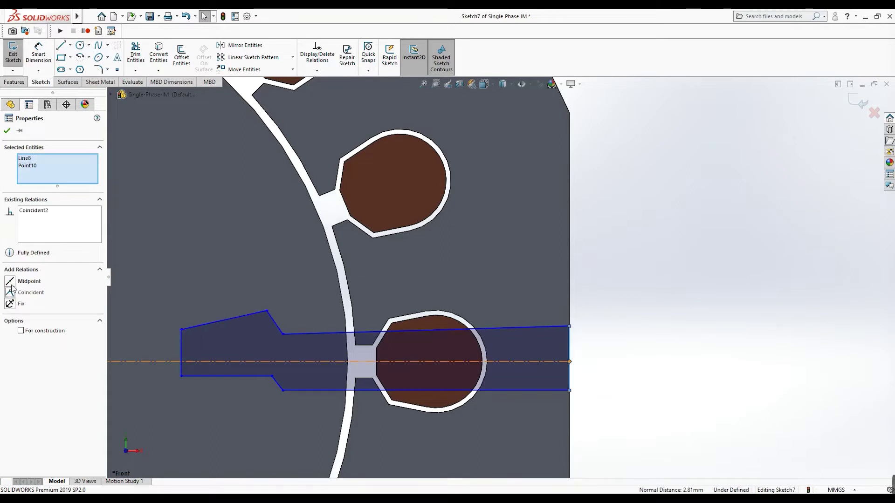
click(8, 132)
Step: Make the two corners of the slot neck's outer end symmetric about the construction centerline
scroll(510, 373, down, 3)
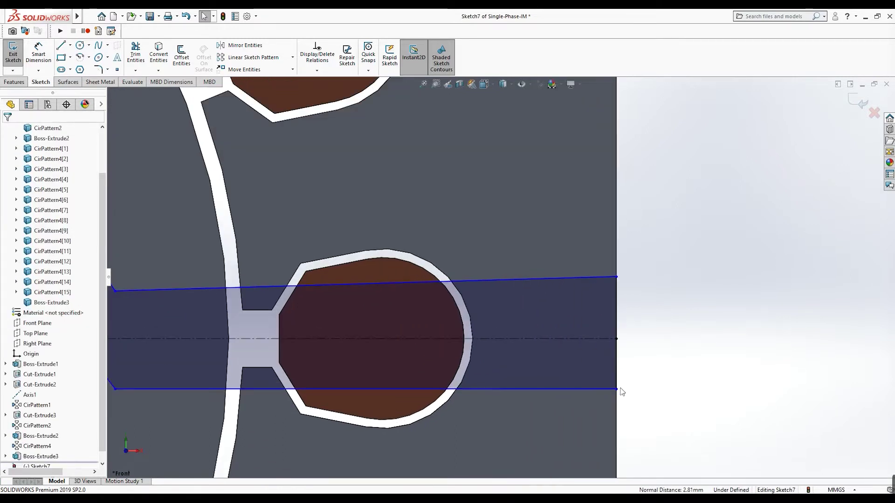
click(616, 390)
click(648, 287)
click(616, 277)
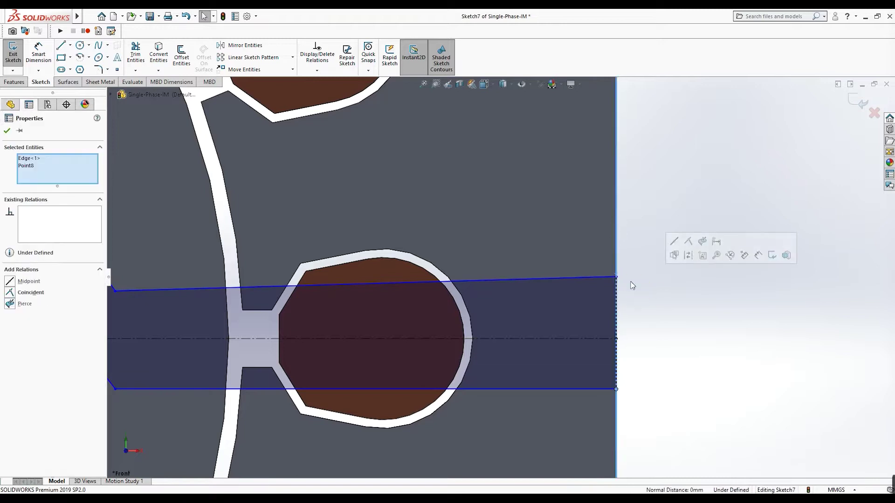
ctrl+click(616, 390)
ctrl+click(576, 339)
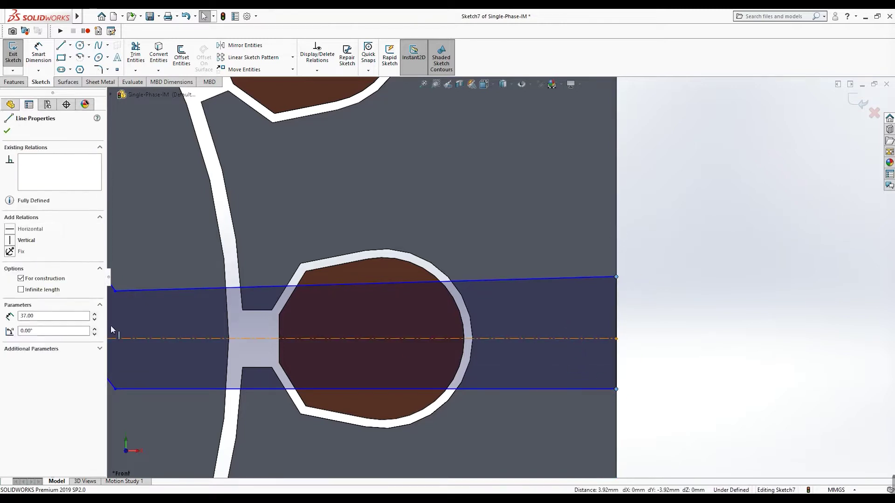
click(10, 282)
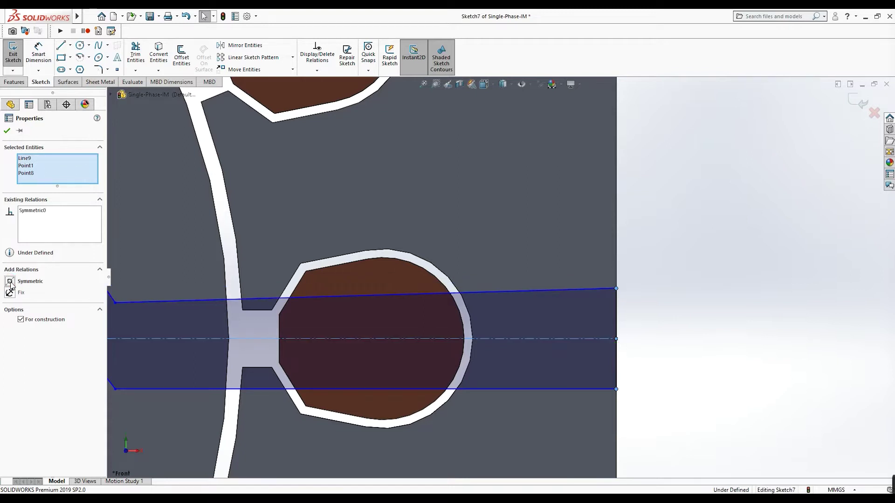
click(8, 132)
Step: Apply a Horizontal relation to the sloping upper line of the slot neck
scroll(498, 278, up, 1)
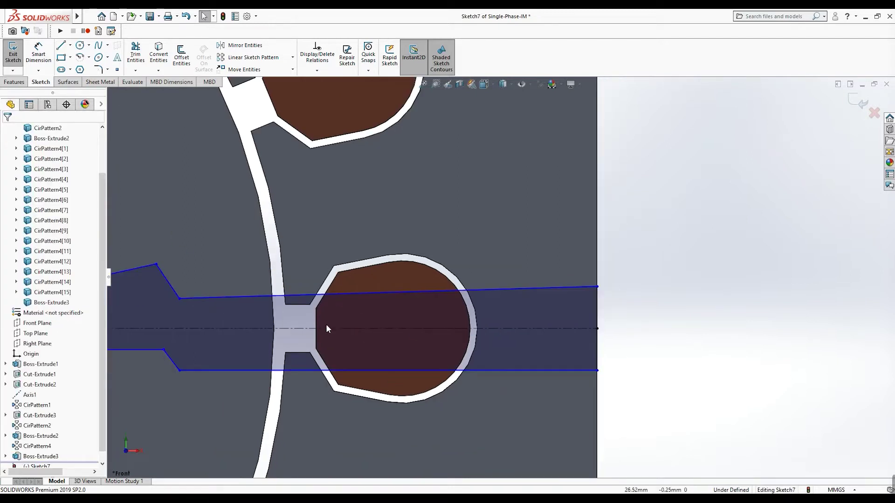
click(506, 288)
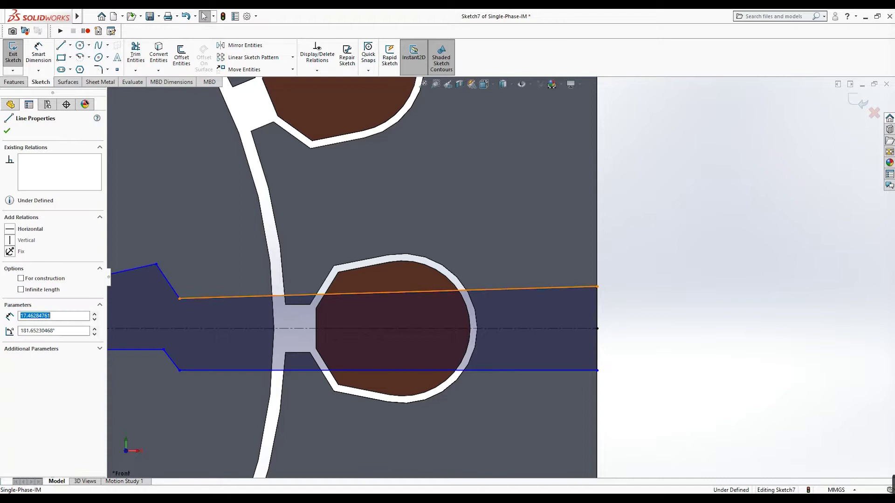
click(11, 230)
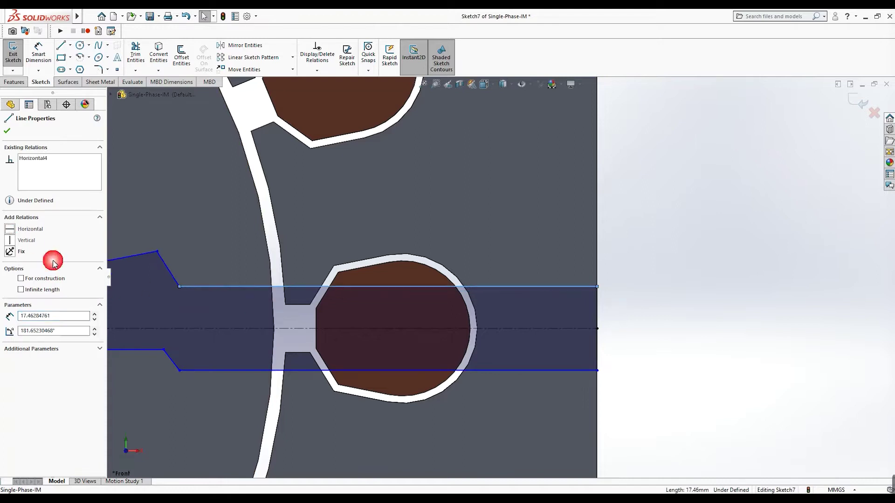
Step: Move the slot body's lower shoulder corner outward, away from the centerline, to about X 18.3 mm, Y -3.1 mm
click(158, 262)
key(z)
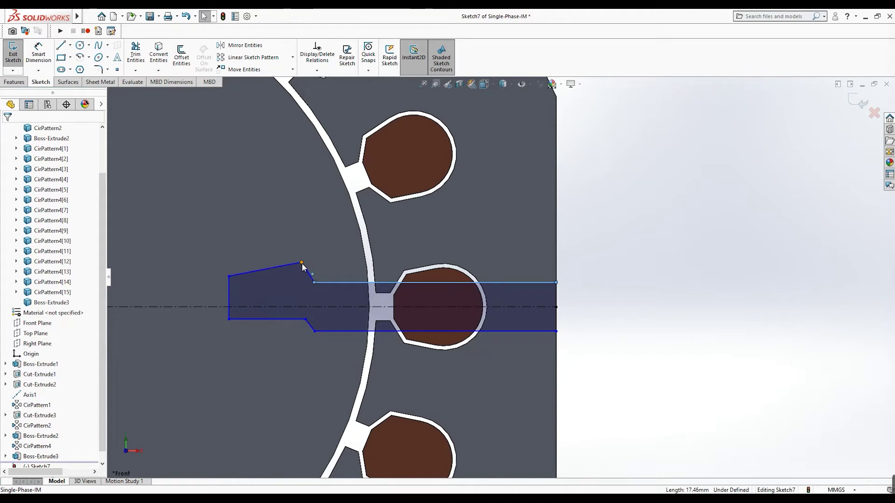
drag(306, 320, 297, 349)
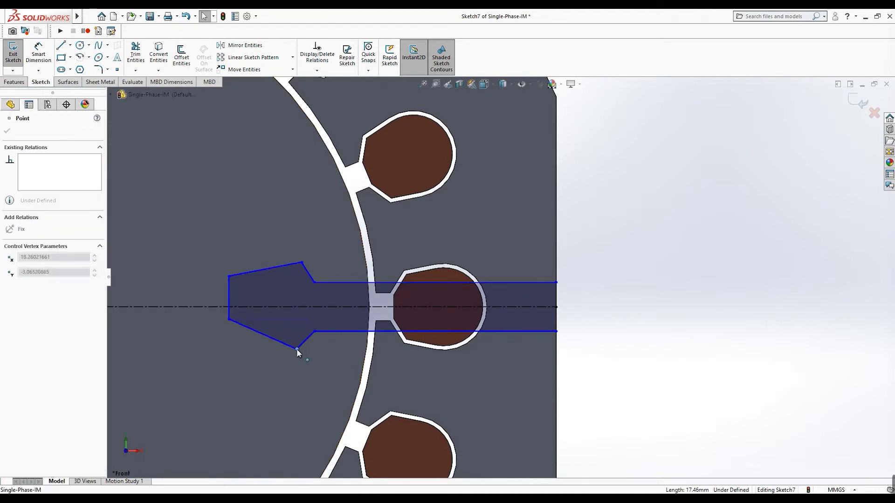
click(294, 326)
scroll(309, 323, up, 2)
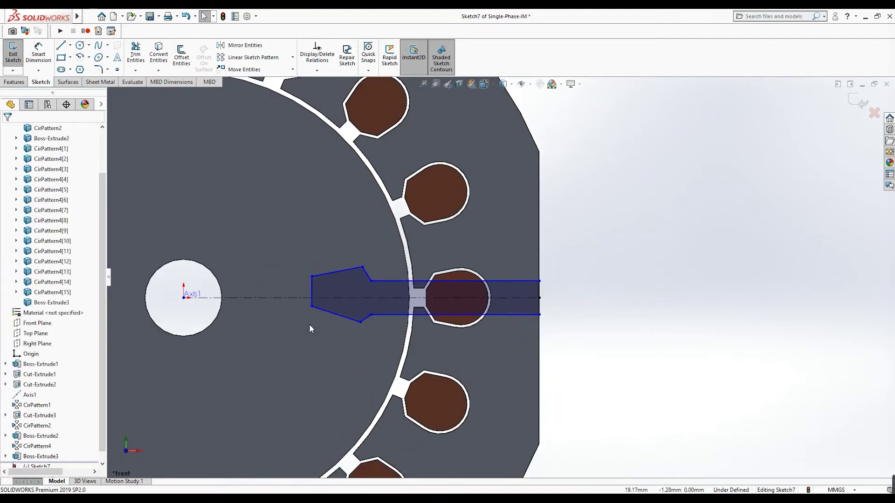
Step: Make the two inner corners of the slot neck symmetric about the construction centerline
scroll(309, 324, down, 2)
scroll(354, 279, down, 2)
scroll(425, 309, down, 2)
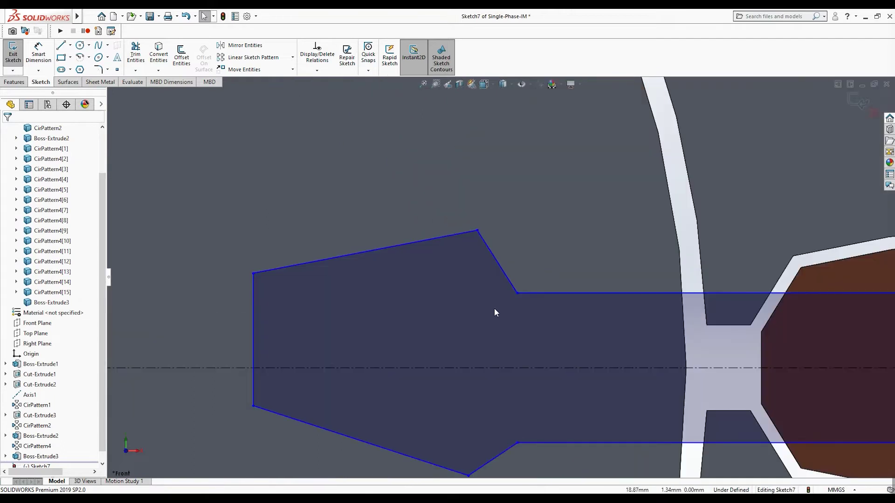
click(518, 293)
click(518, 442)
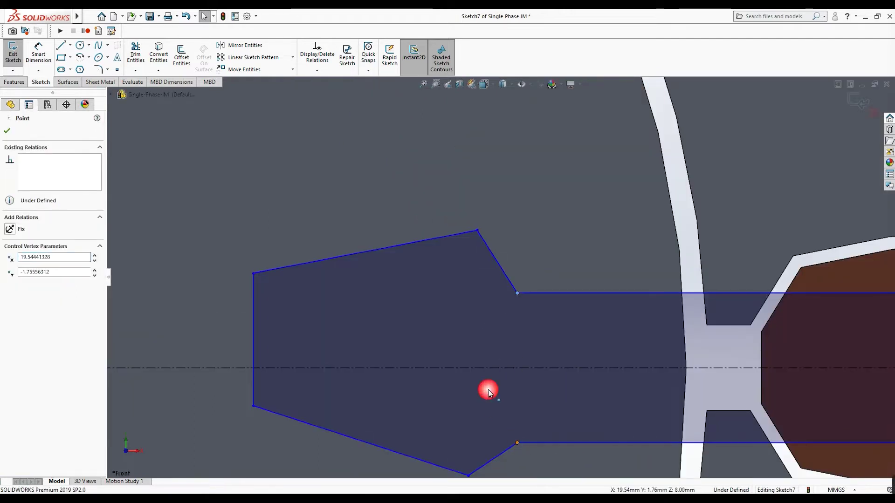
ctrl+click(478, 368)
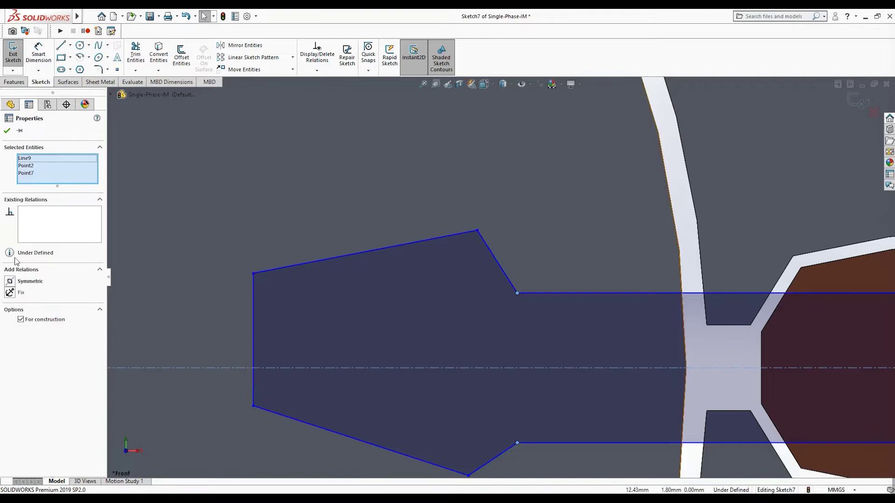
click(7, 133)
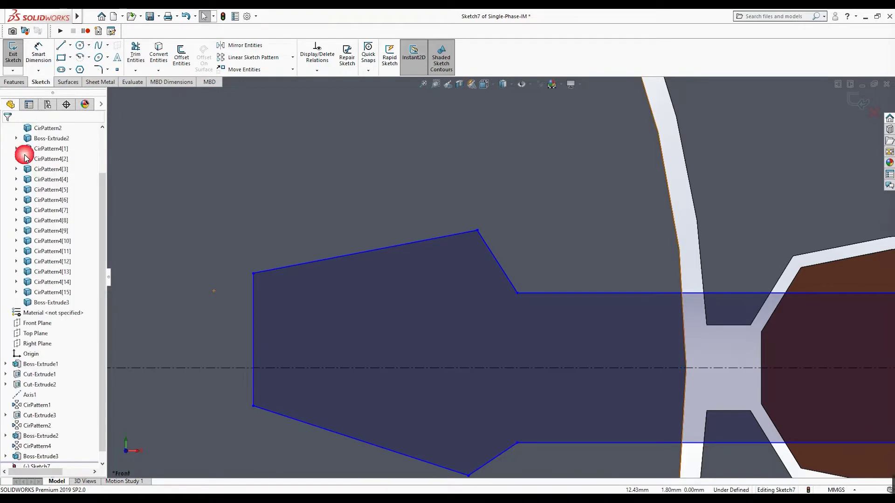
Step: Make the two shoulder corners of the slot body symmetric about the construction centerline
click(478, 228)
scroll(495, 280, up, 1)
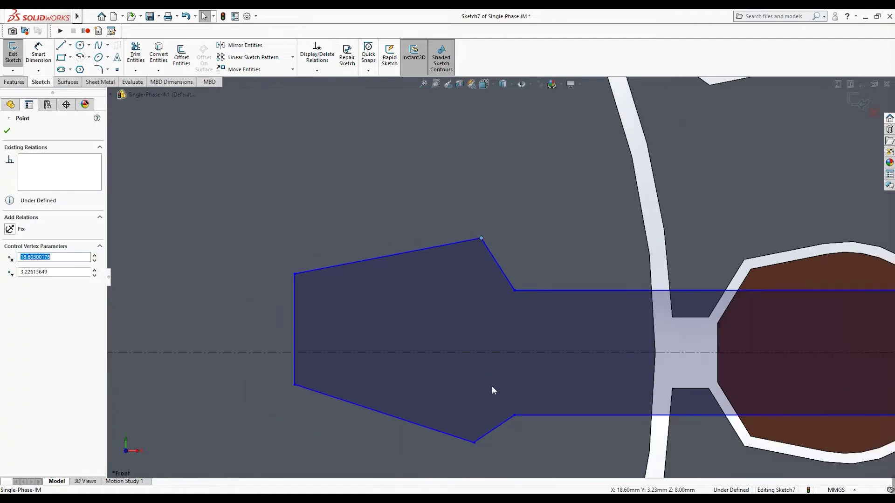
ctrl+click(472, 443)
click(462, 353)
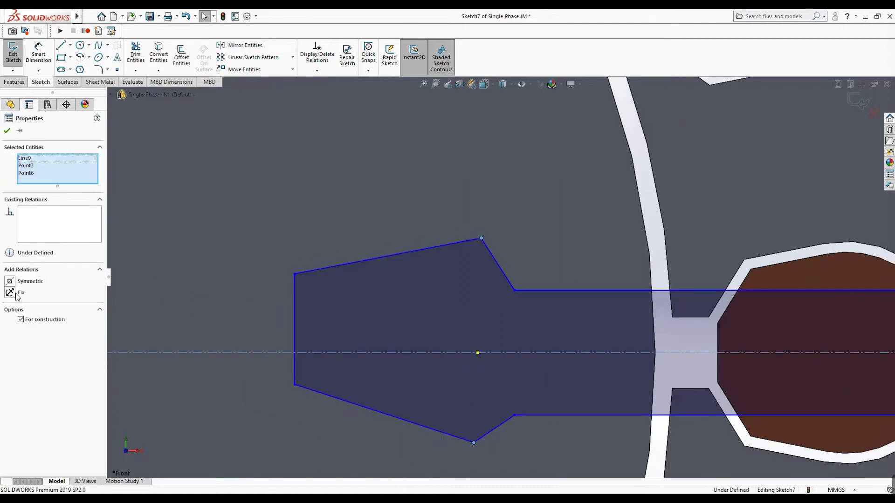
click(10, 282)
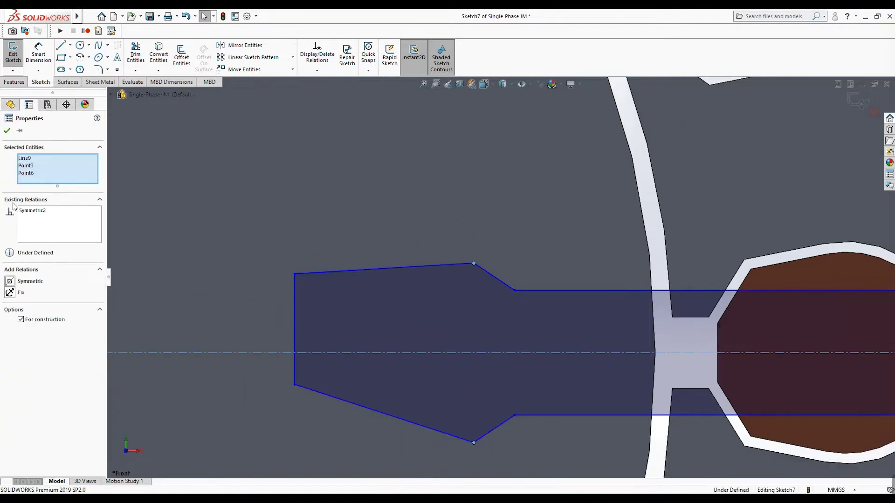
click(7, 131)
Step: Move the upper corner of the slot's inner end toward the centerline and make both inner-end corners symmetric about it
drag(294, 274, 292, 310)
click(283, 352)
ctrl+click(292, 384)
ctrl+click(291, 310)
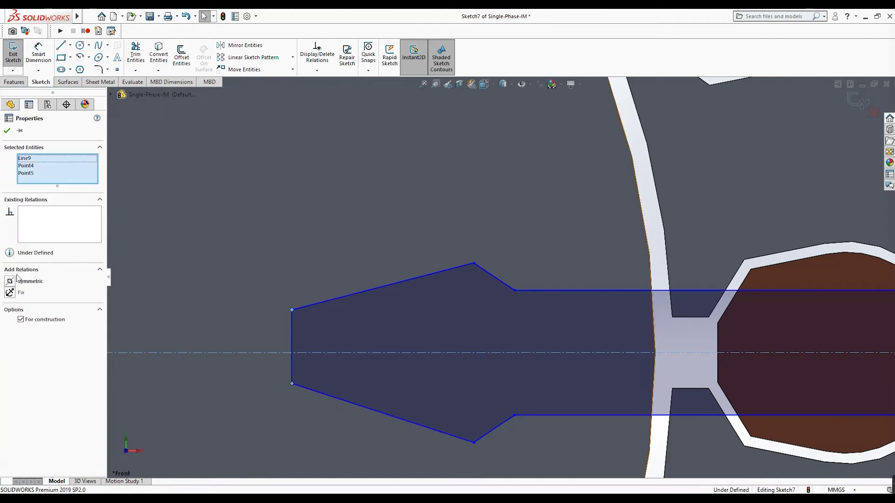
click(10, 281)
click(7, 131)
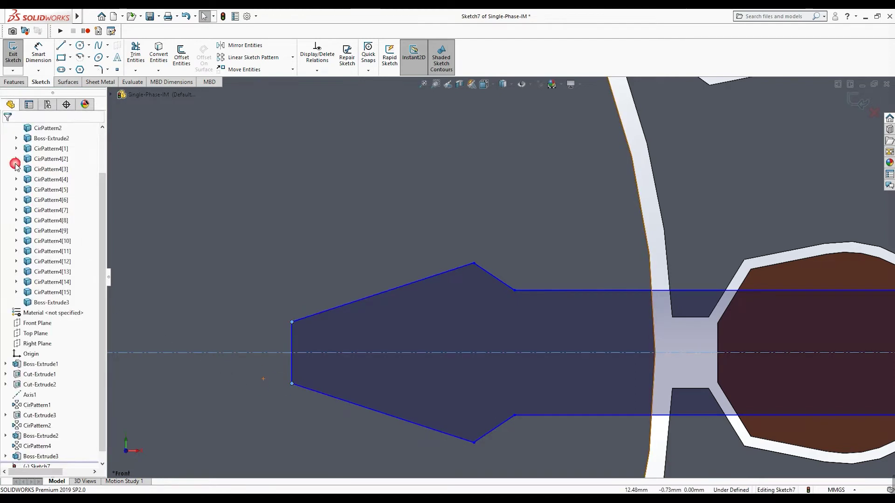
Step: Delete the vertical line closing the slot's inner end
scroll(287, 367, up, 3)
scroll(382, 328, down, 2)
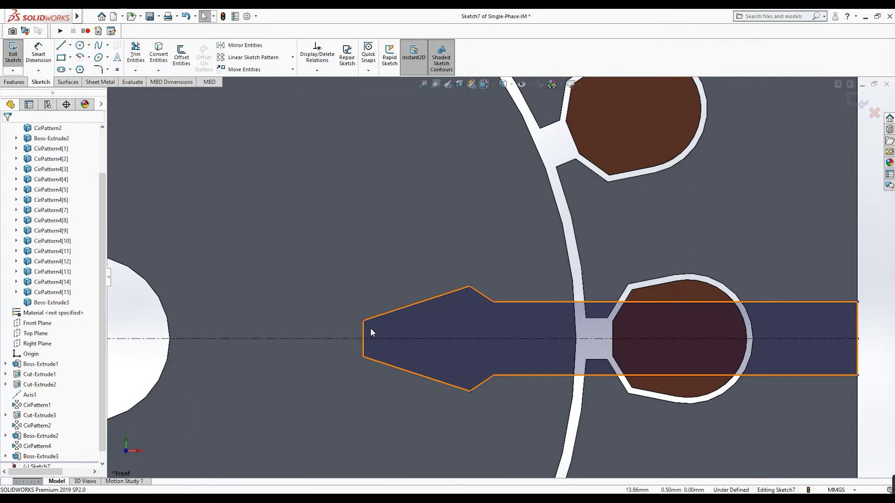
click(363, 328)
key(Delete)
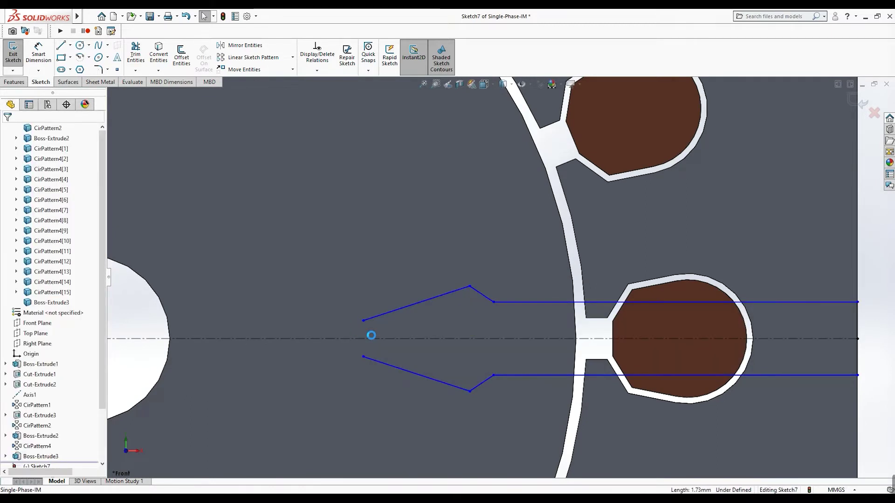
Step: Draw a centerpoint arc of about 2.3 mm radius, centred on the centerline, starting at the upper corner of the slot's open inner end
scroll(351, 329, down, 2)
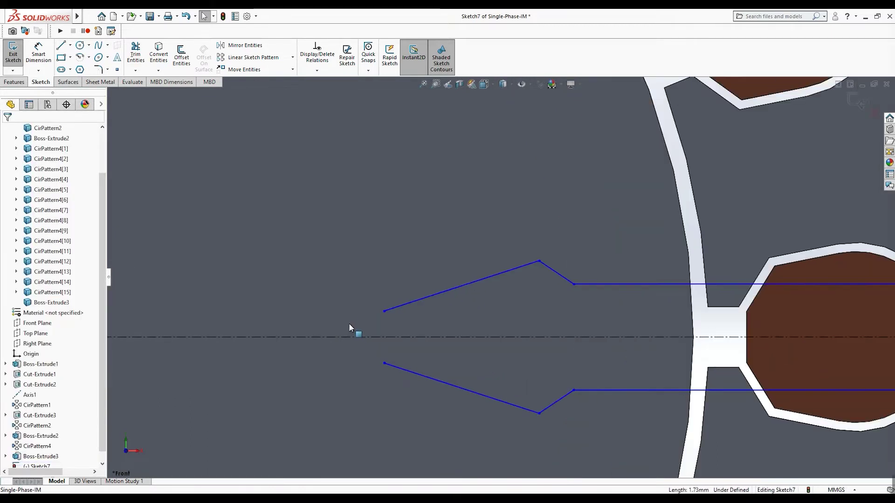
click(80, 56)
click(449, 337)
click(384, 312)
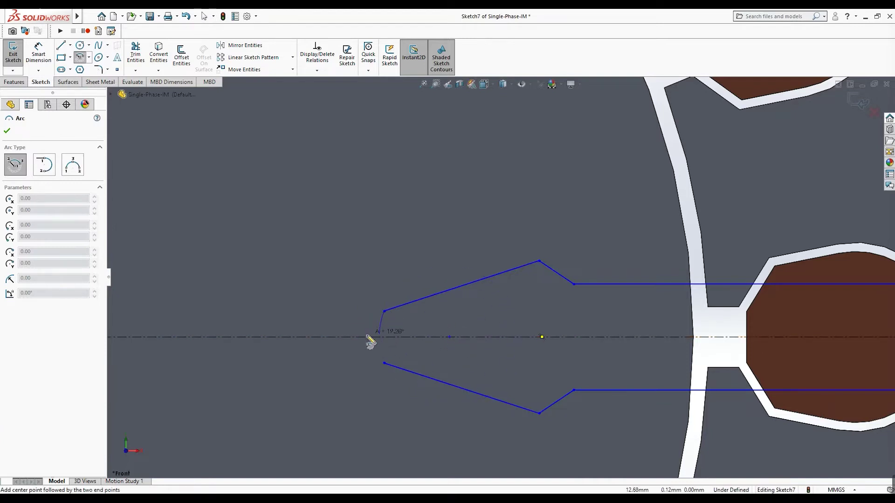
click(379, 358)
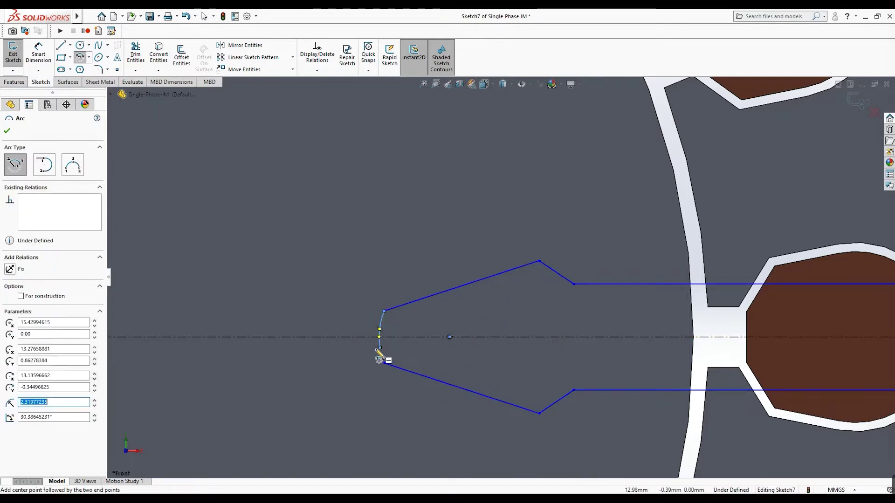
key(Escape)
Step: Attach the arc's free end to the lower corner of the slot's inner end to close the outline
scroll(376, 349, down, 3)
mouse_move(413, 312)
mouse_down()
mouse_move(422, 353)
mouse_move(414, 360)
mouse_move(419, 353)
mouse_move(445, 369)
mouse_move(406, 361)
mouse_move(414, 348)
mouse_up()
click(425, 369)
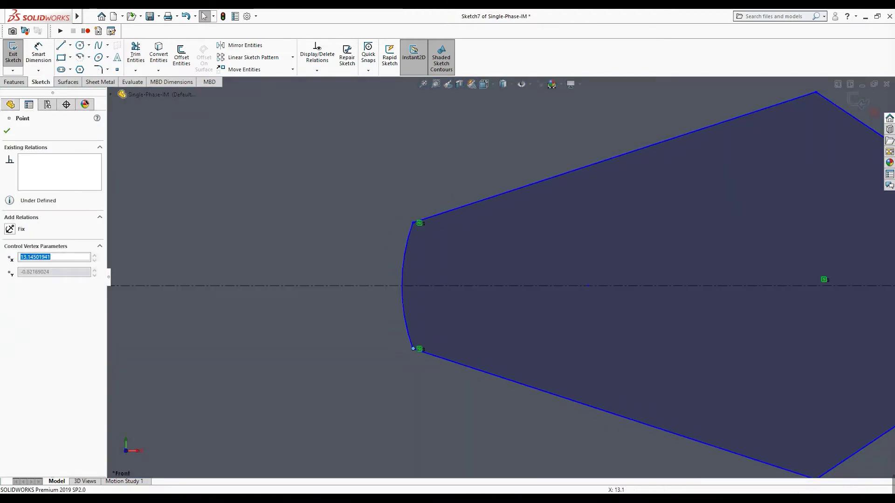
click(7, 131)
scroll(362, 287, up, 10)
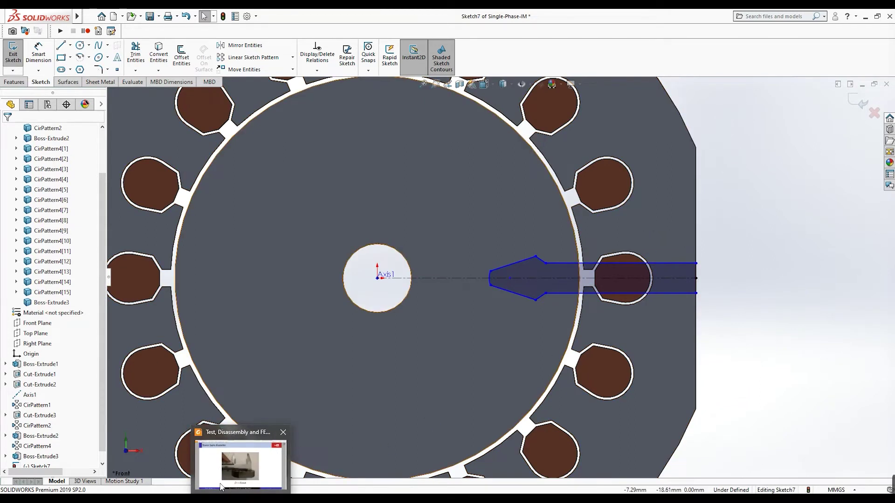
Step: Switch to ANSYS Electronics Desktop and look up the rotor slot dimensions among the design variables
click(242, 488)
key(alt+Tab)
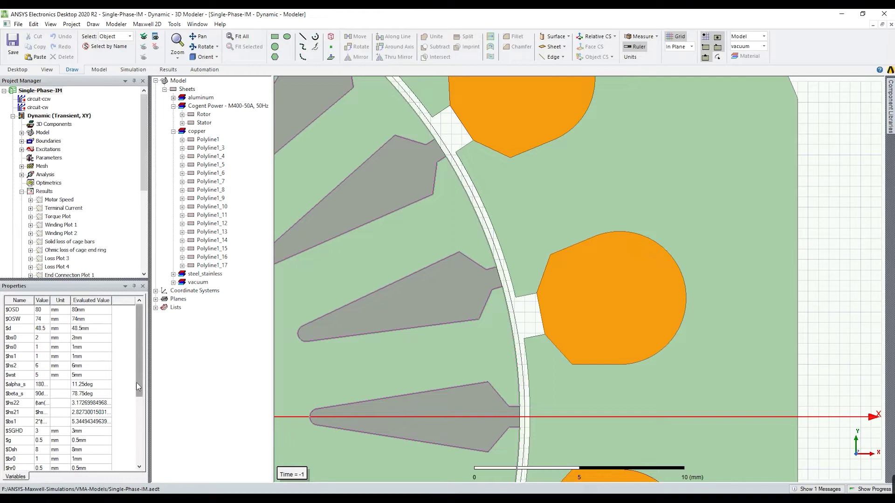
drag(138, 374, 138, 402)
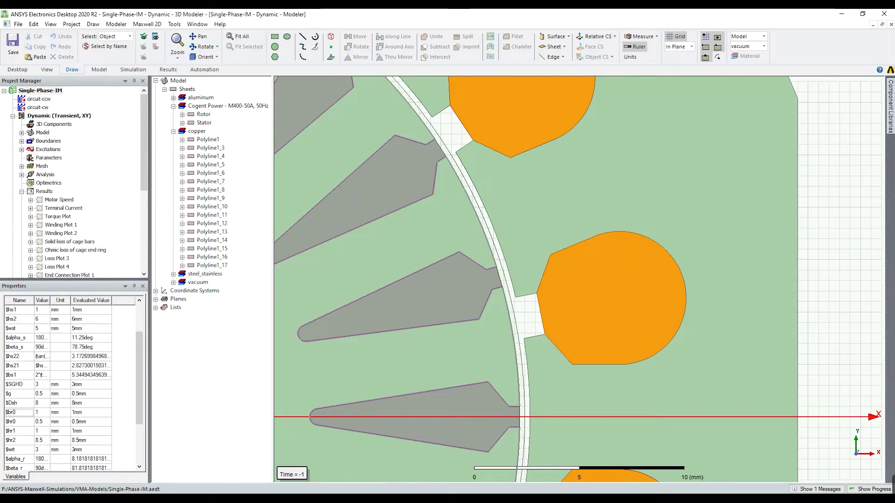
Step: Switch back to SOLIDWORKS and dimension the slot neck's width to 1 mm
key(alt+Tab)
click(39, 52)
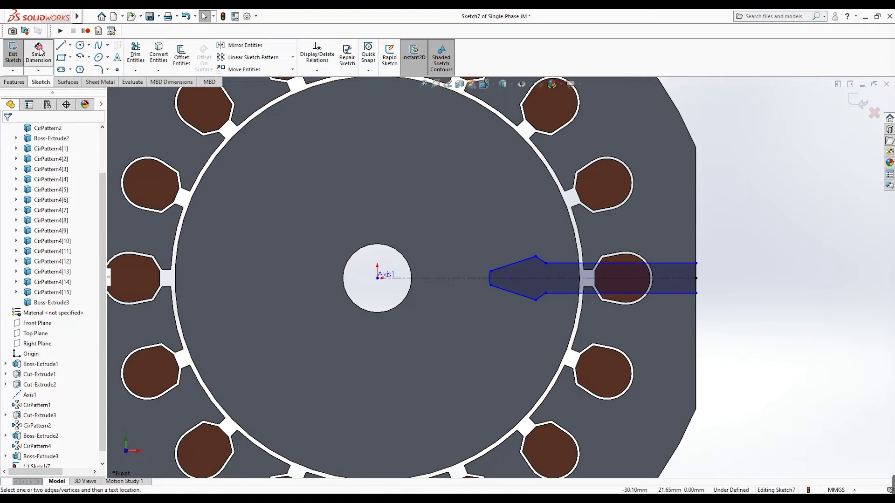
click(678, 293)
click(739, 277)
click(739, 429)
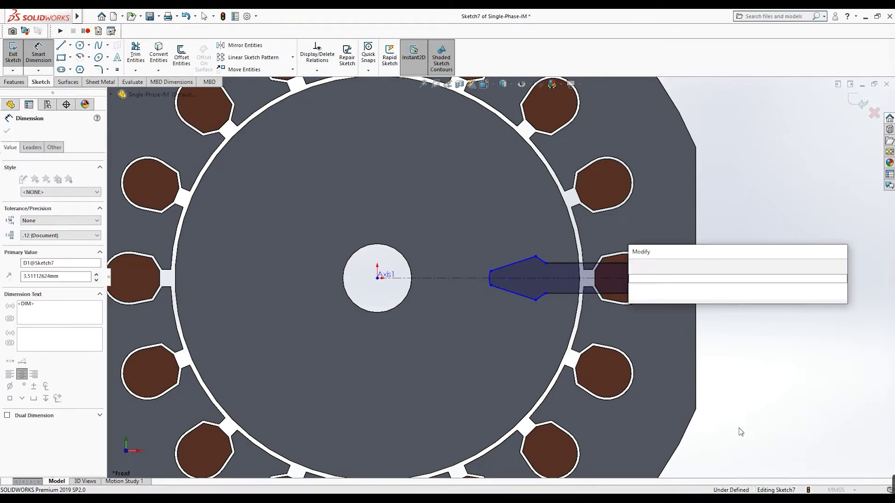
text(1)
key(Return)
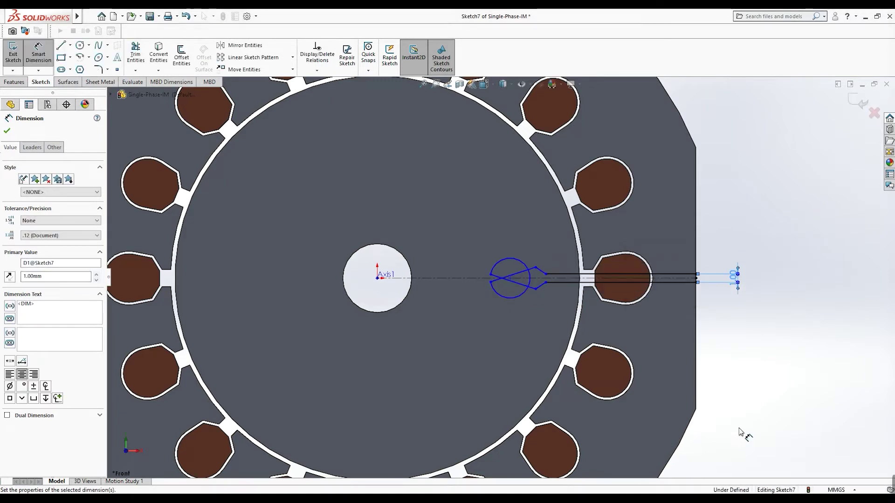
click(8, 132)
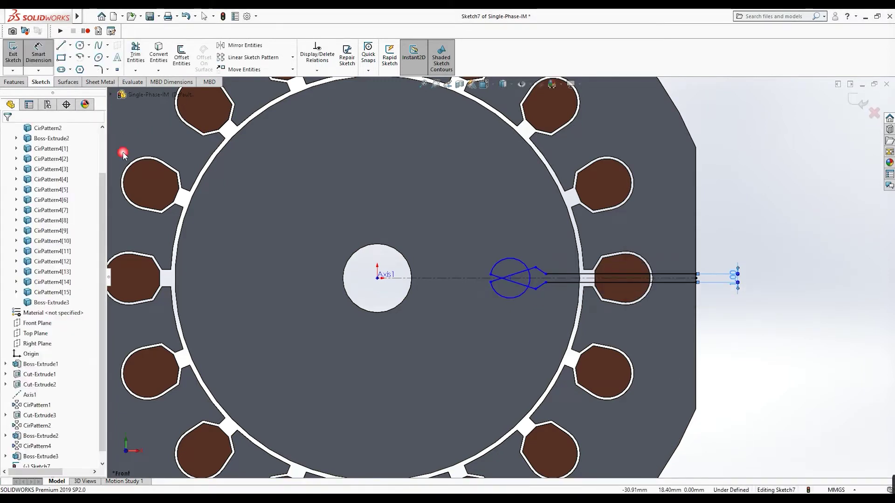
Step: Move the neck's inner corners outward near the rotor edge and the upper shoulder corner to about X 21.8 mm, Y 1.9 mm
scroll(530, 254, down, 5)
drag(552, 326, 634, 327)
drag(523, 306, 612, 291)
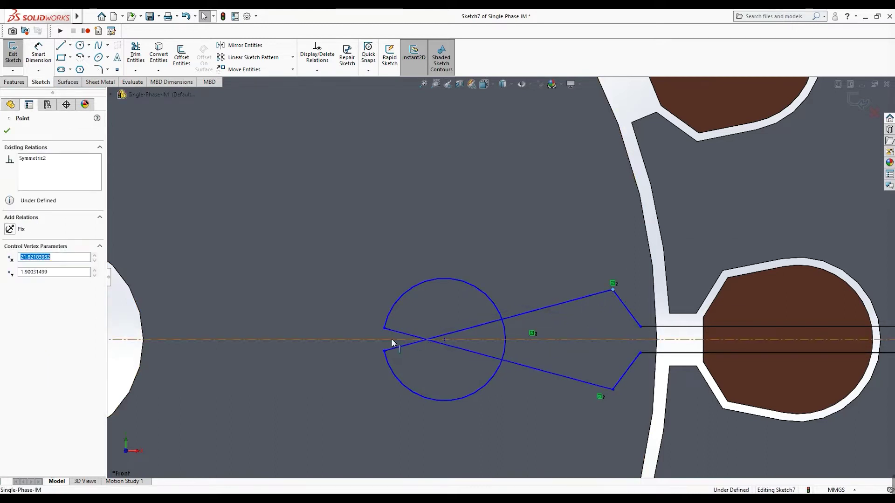
Step: Uncross the slot's inner end and reshape its arc to about 0.97 mm radius, centred on the centerline at about X 15.7 mm
mouse_move(385, 349)
mouse_down()
mouse_move(499, 340)
mouse_move(487, 342)
mouse_move(483, 316)
mouse_up()
click(444, 340)
mouse_move(446, 343)
mouse_down()
mouse_move(473, 335)
mouse_move(451, 339)
mouse_up()
drag(432, 309, 438, 317)
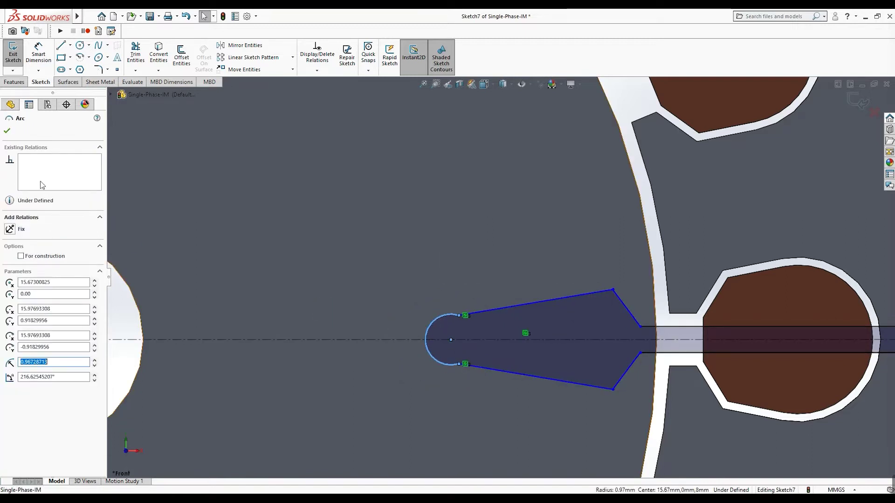
key(Escape)
Step: Draw a construction line above the slot from the origin toward the rotor edge, about 22.4 mm long at about 9.9°
scroll(660, 289, up, 4)
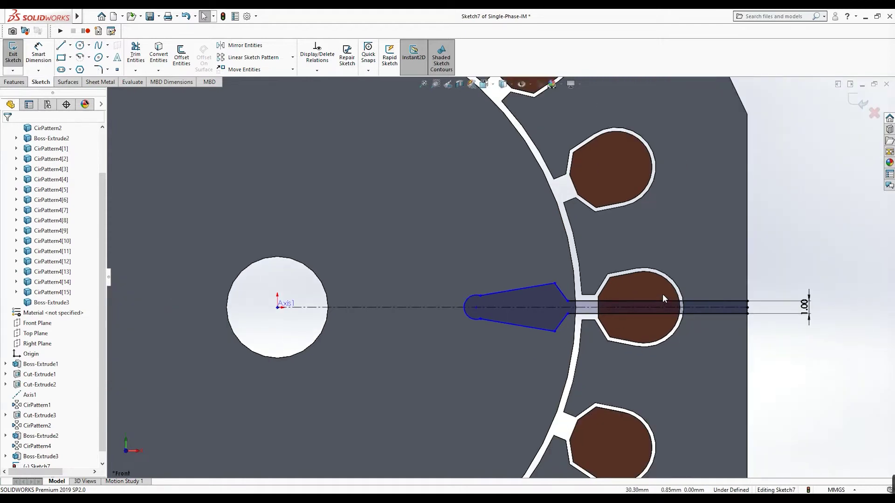
scroll(583, 275, down, 3)
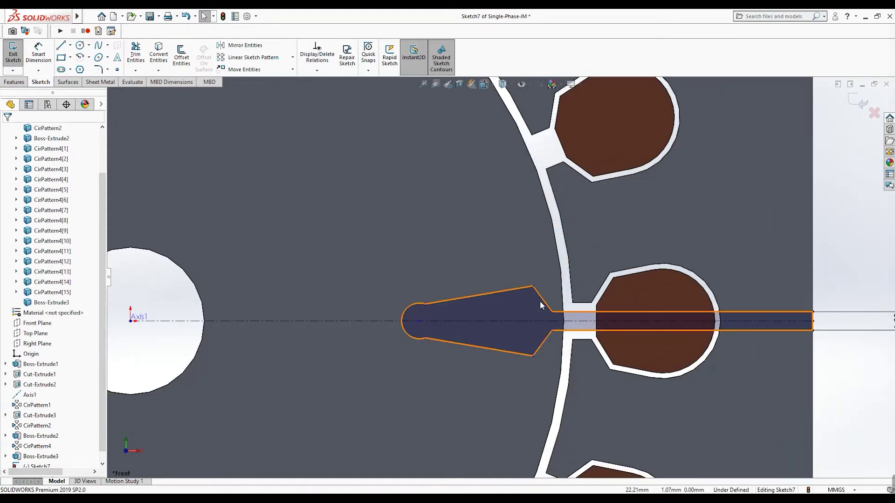
scroll(548, 303, down, 1)
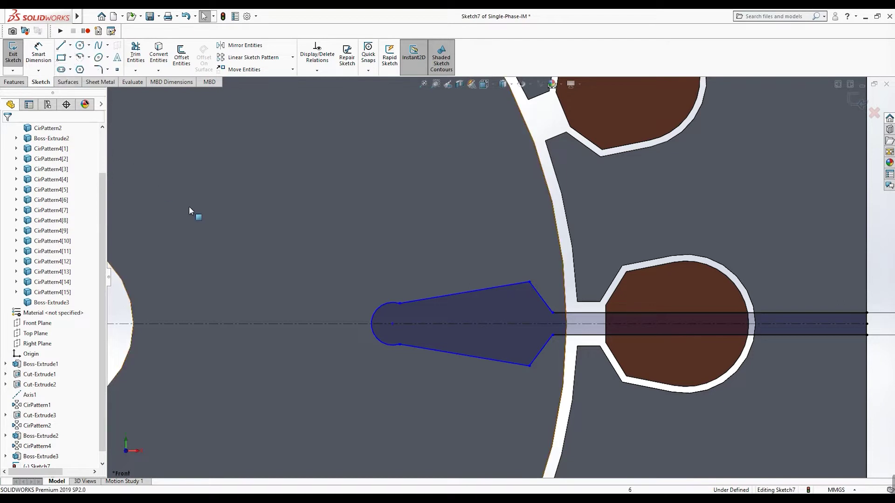
key(z)
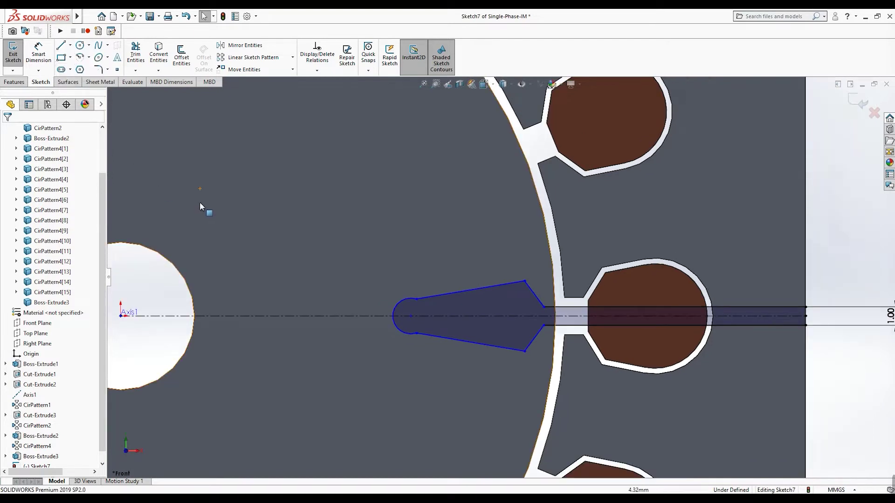
click(61, 46)
key(z)
key(z)
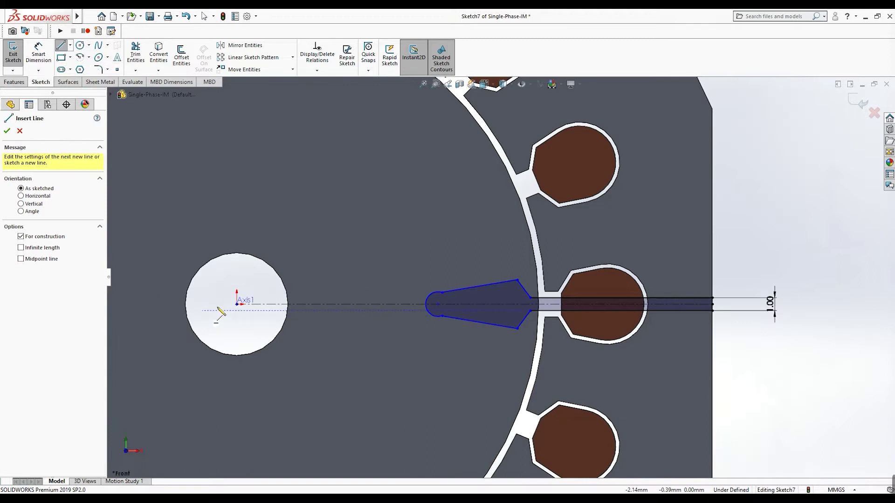
click(237, 304)
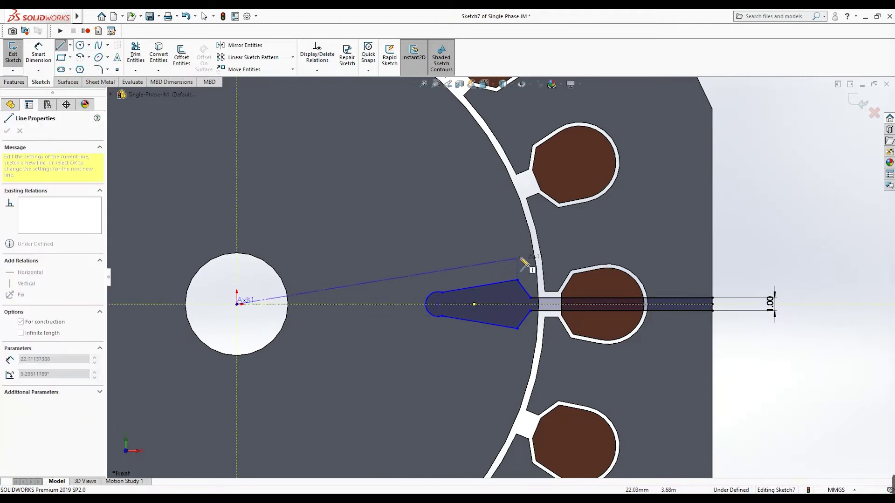
click(521, 254)
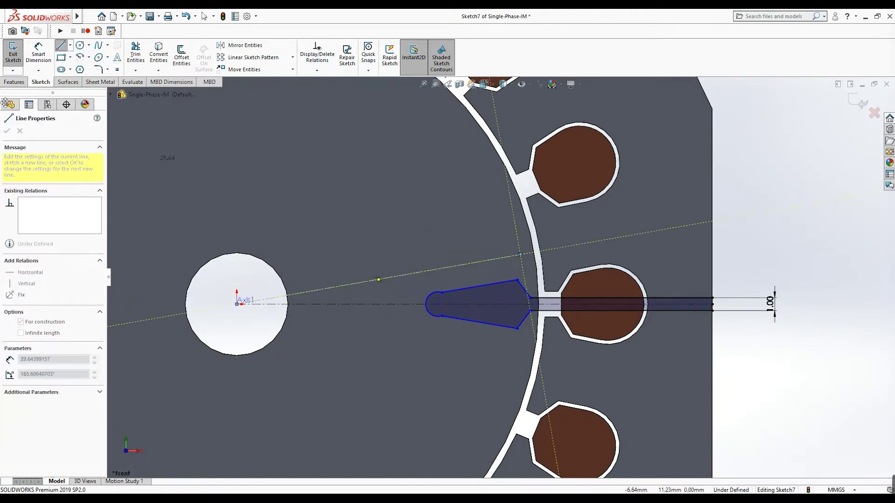
key(Escape)
key(Escape)
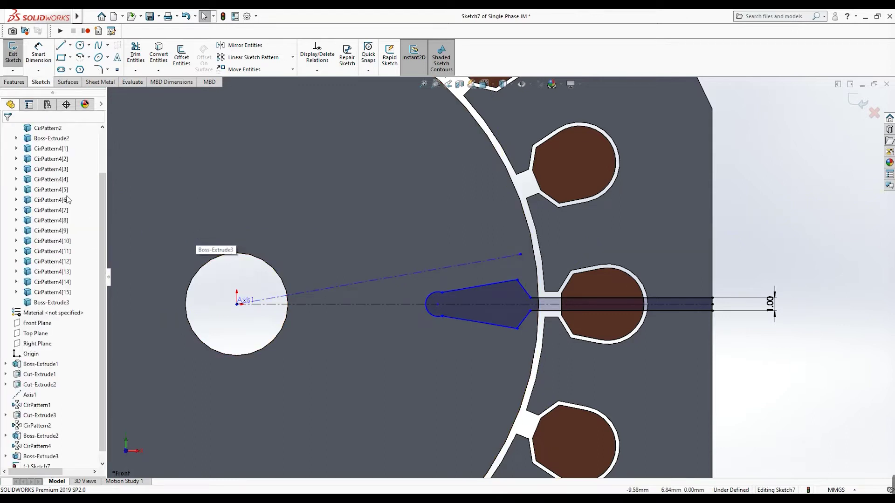
Step: Add an angle dimension between the slanted construction line and the horizontal centerline
click(38, 52)
click(359, 303)
click(368, 282)
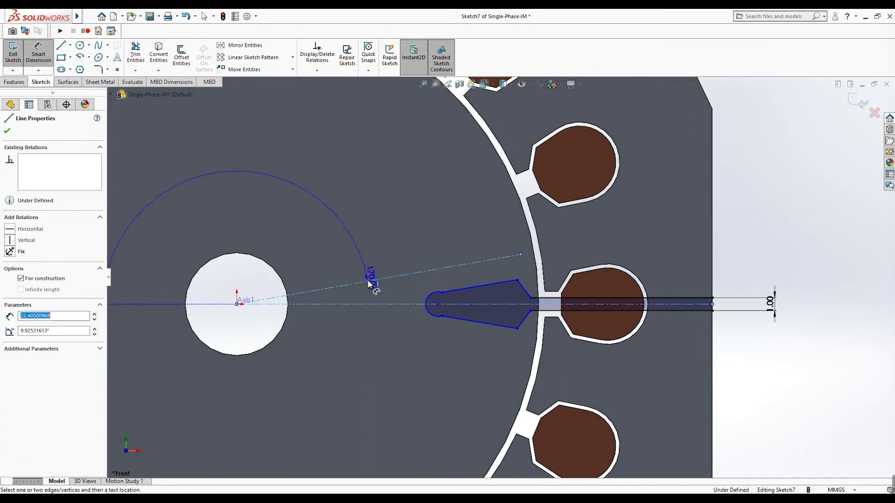
click(756, 286)
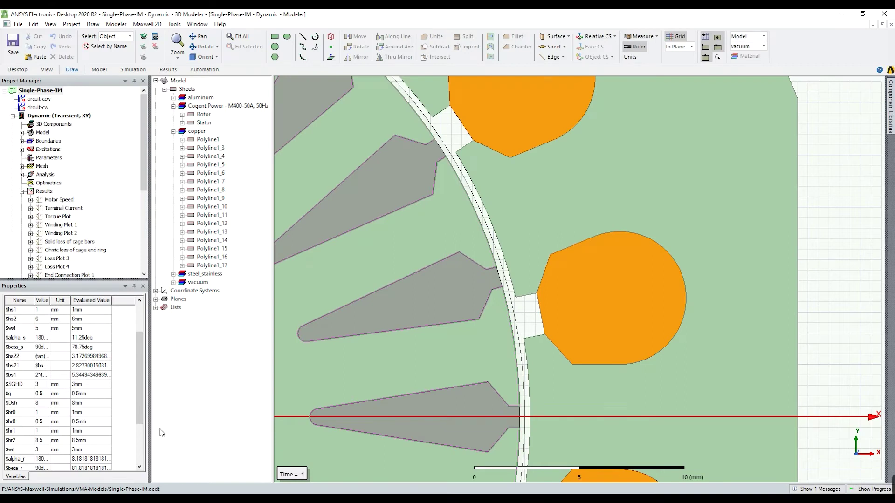
Step: Switch to ANSYS, examine the rotor variables, and select all aluminum bars to find the number of rotor slots
click(136, 430)
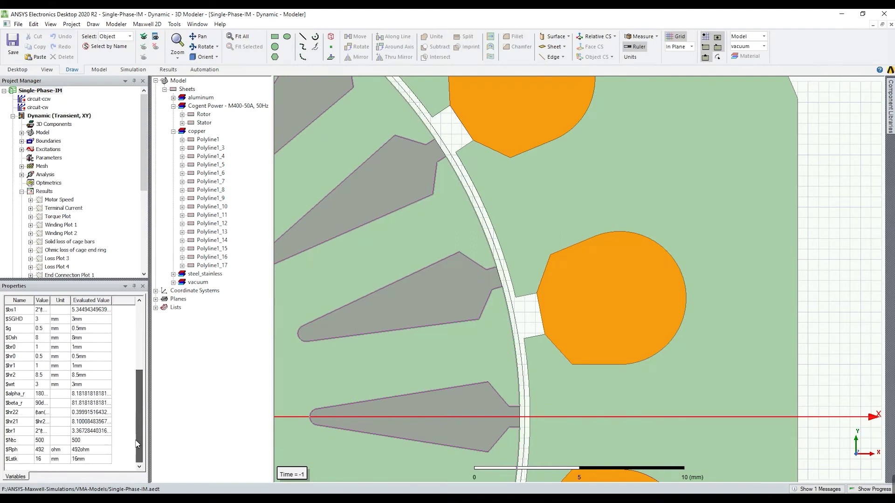
click(239, 36)
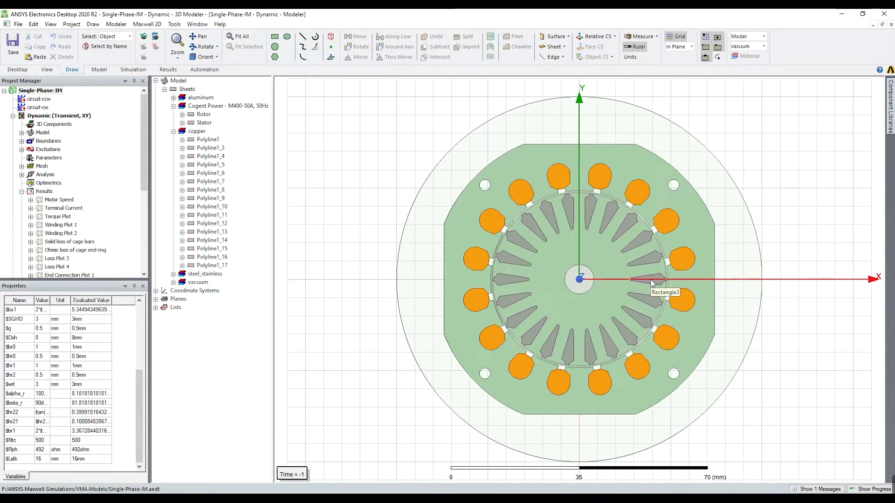
click(652, 282)
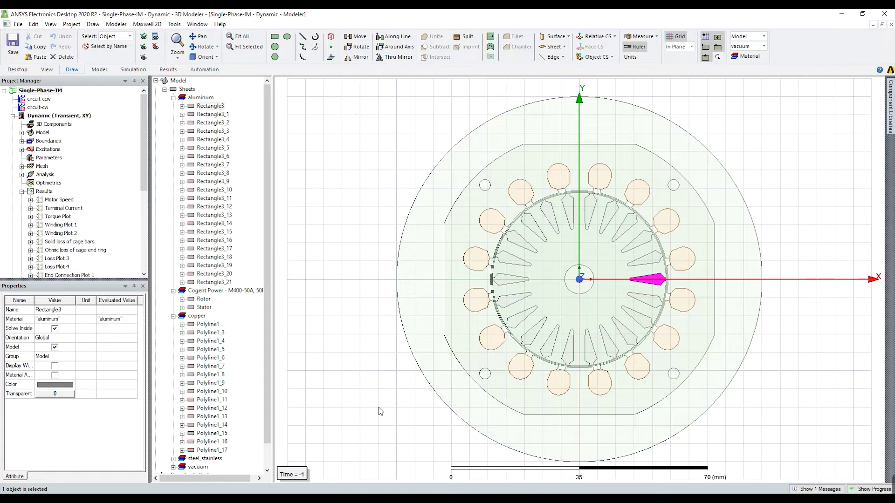
click(213, 107)
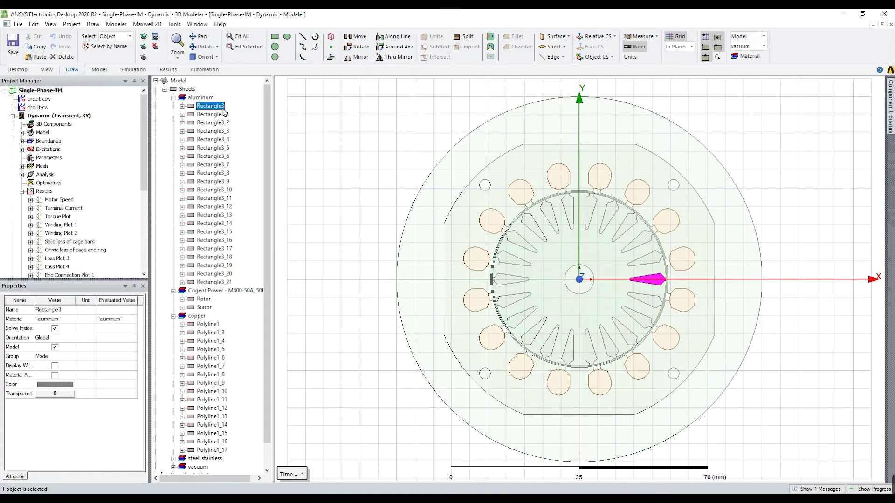
click(224, 115)
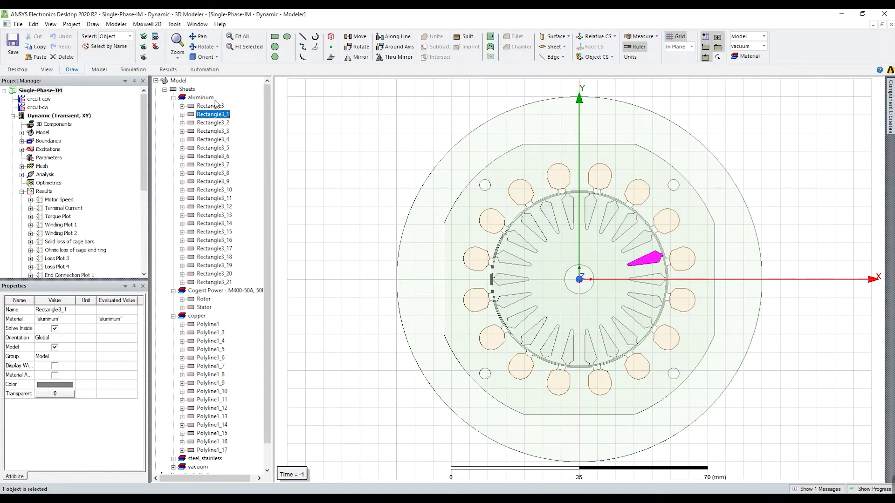
right_click(209, 96)
click(226, 124)
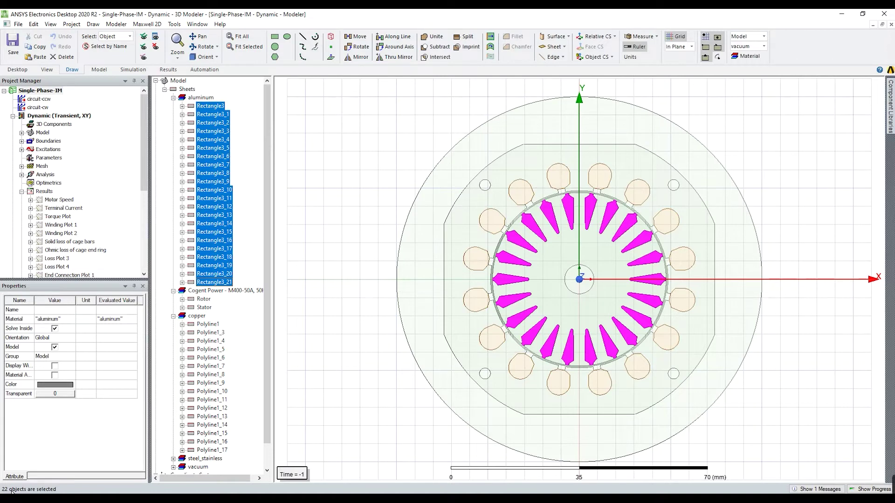
click(338, 433)
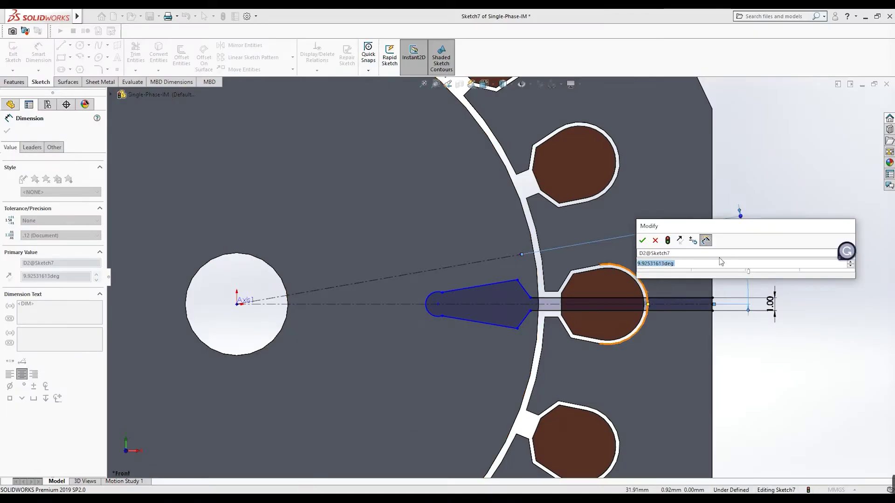
Step: Switch back to SOLIDWORKS and set the angle between the slanted construction line and the centerline to 180/22 degrees
text(180/22)
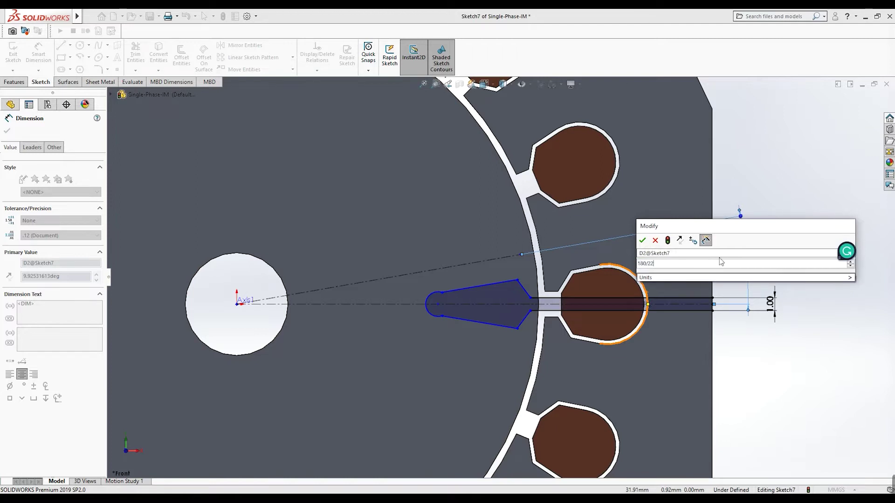
key(Return)
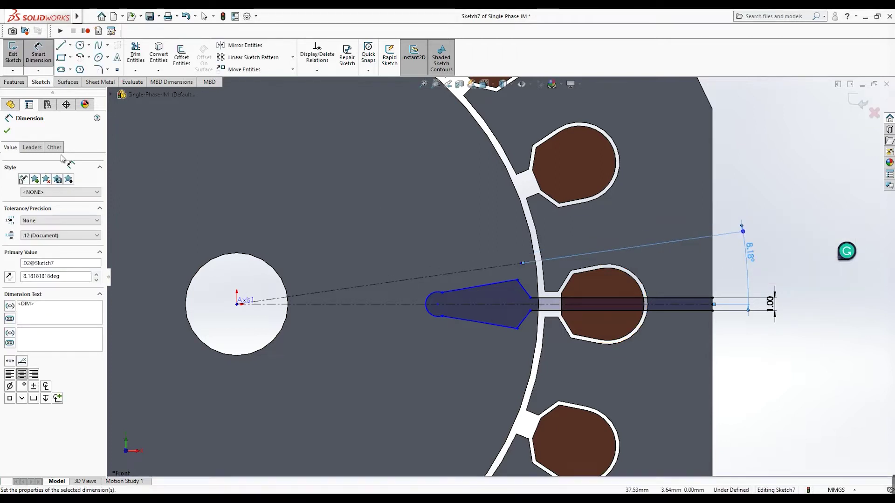
click(7, 133)
Step: Make the slot's upper side line parallel to the slanted construction line
scroll(488, 255, down, 3)
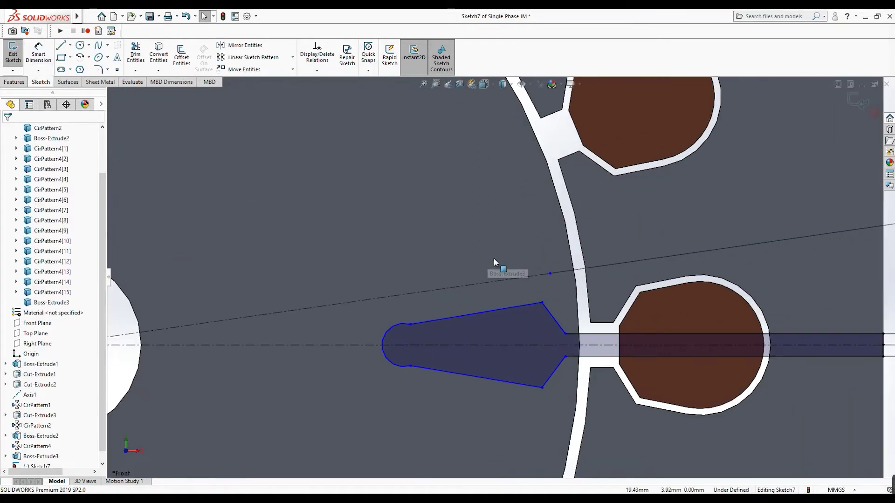
click(515, 279)
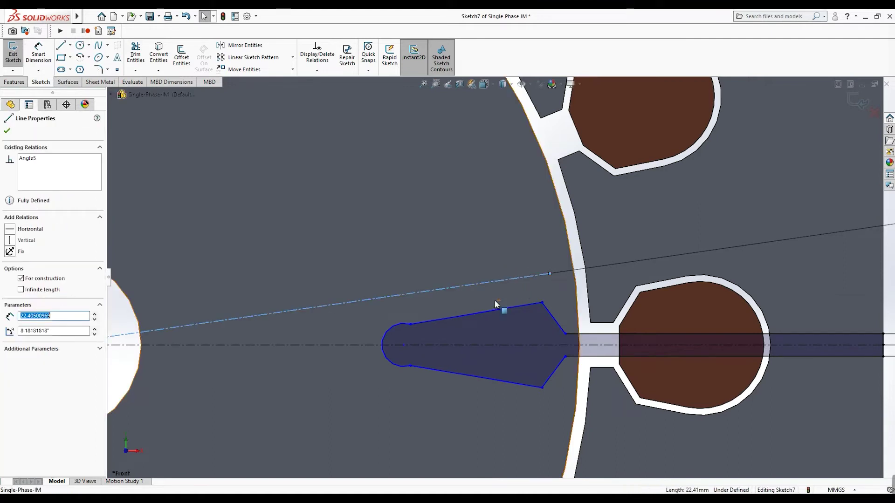
ctrl+click(485, 312)
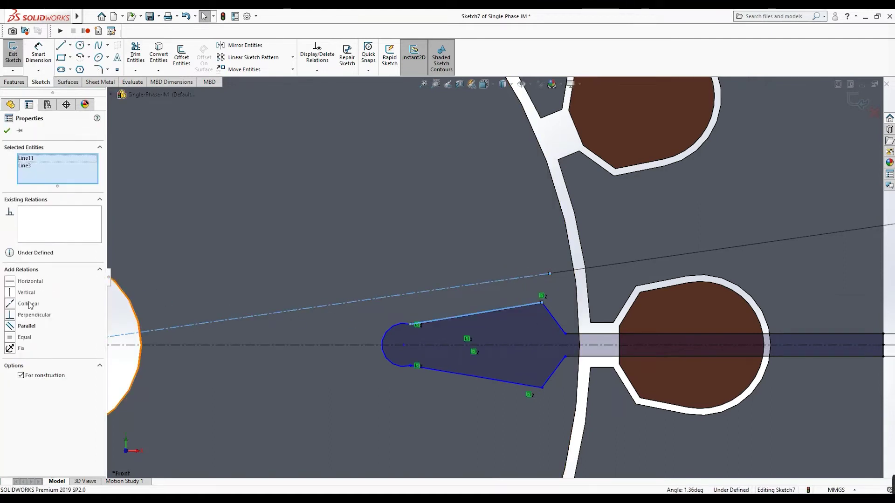
click(11, 326)
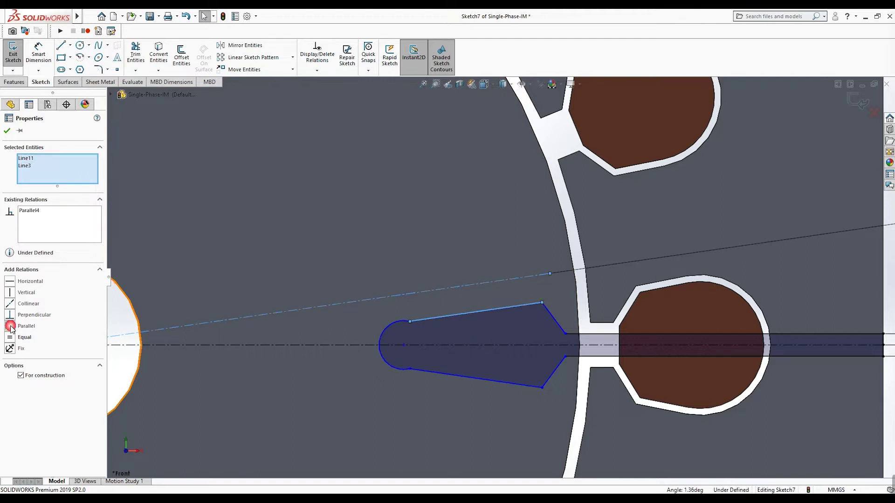
click(7, 131)
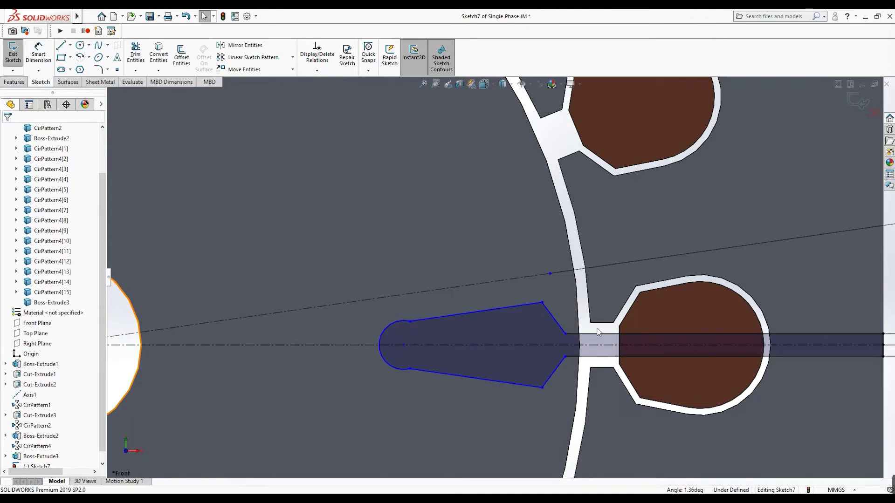
Step: Switch to ANSYS and look up the rotor slot dimensions in the project's variables
scroll(592, 335, down, 2)
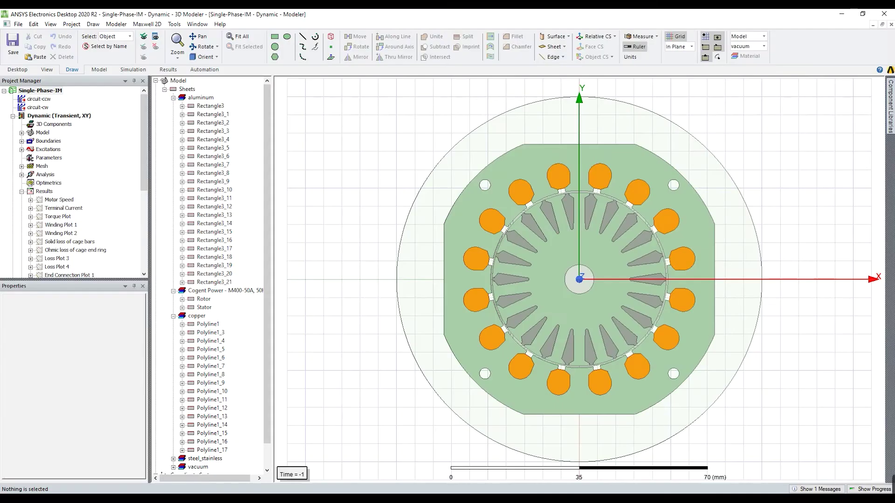
click(35, 91)
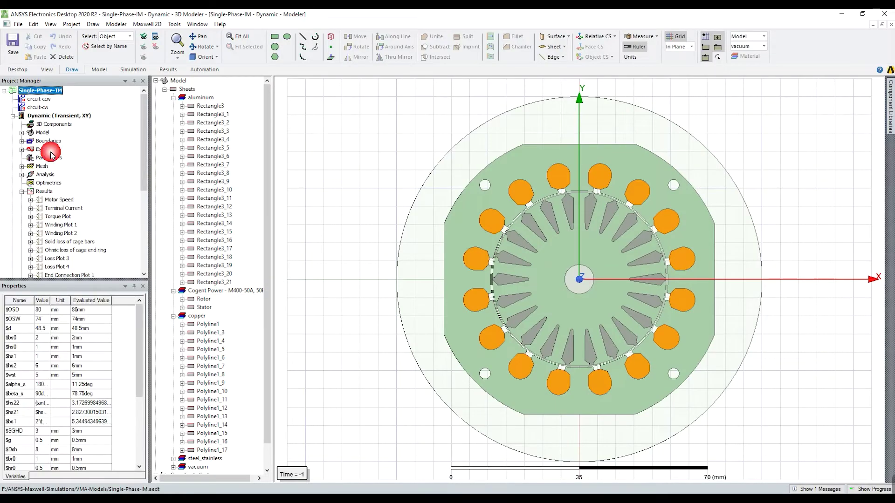
scroll(50, 454, down, 1)
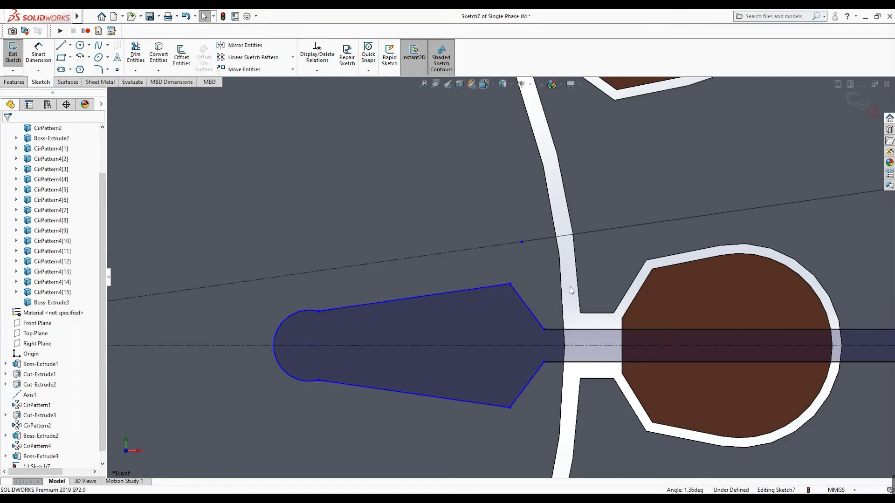
Step: Switch back to SOLIDWORKS and dimension the horizontal distance from the slot's upper shoulder corner to the upper neck corner as 1 mm
scroll(570, 294, up, 3)
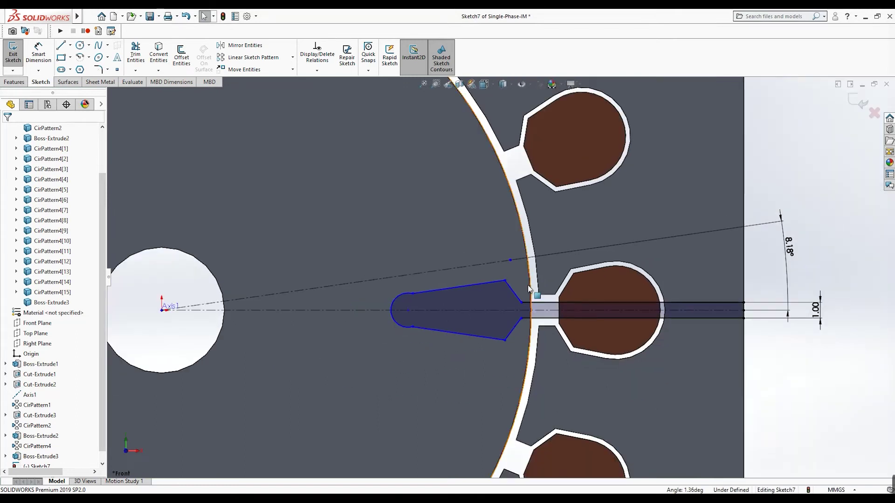
scroll(500, 280, down, 3)
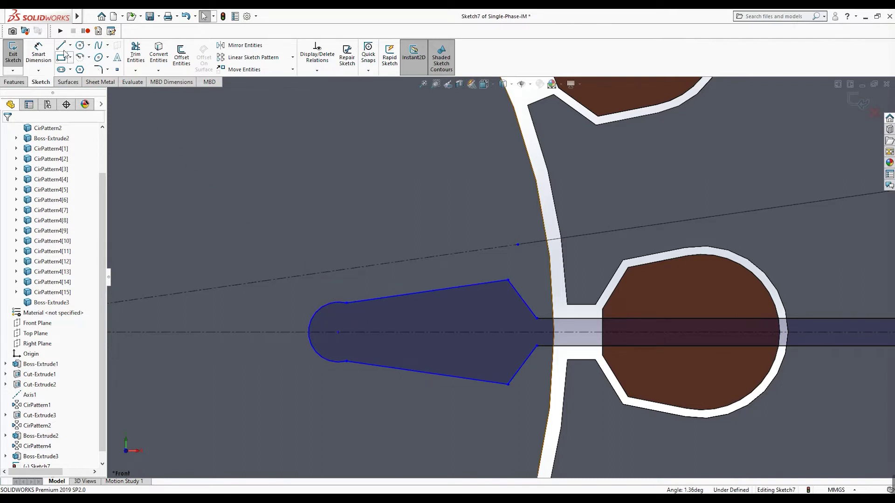
click(38, 52)
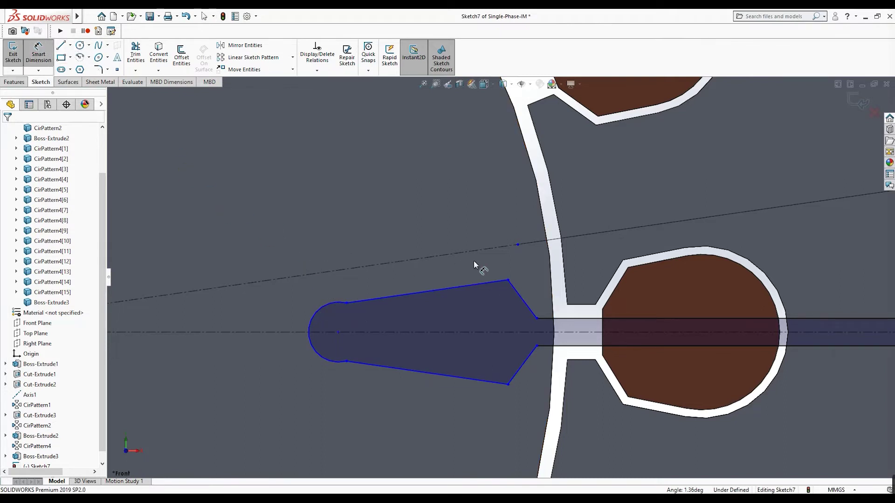
click(508, 280)
click(537, 319)
click(526, 260)
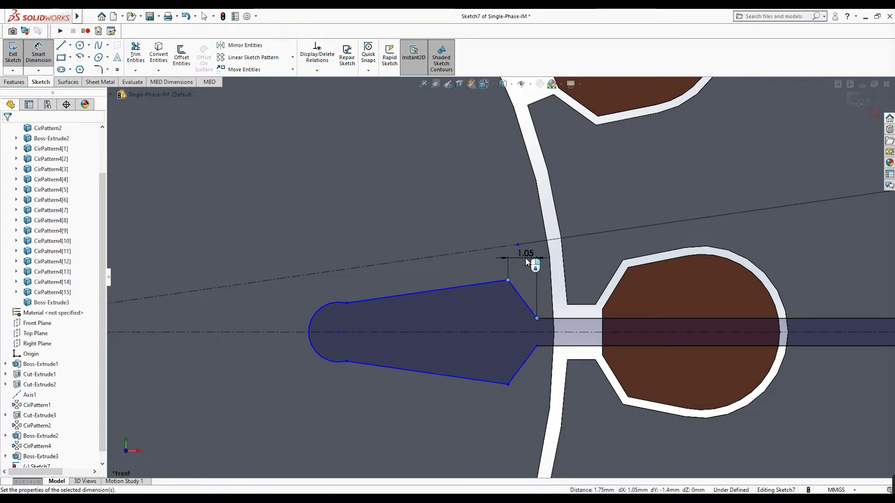
text(1)
key(Return)
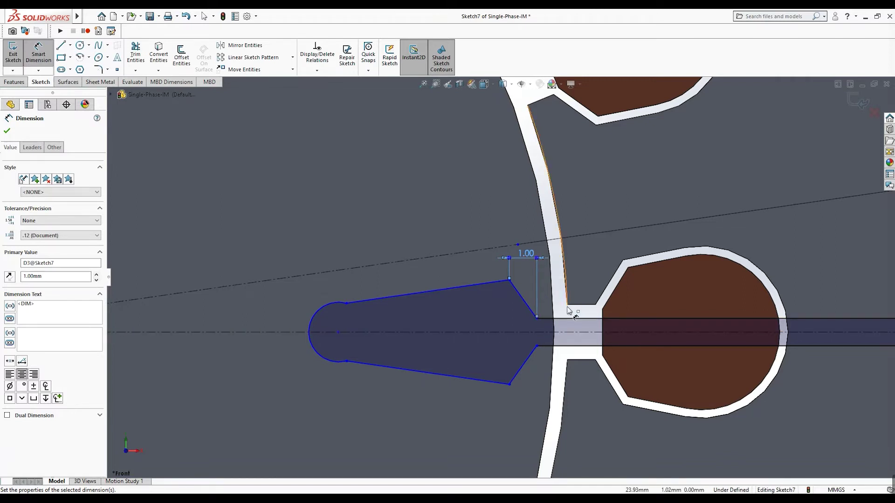
scroll(566, 313, down, 2)
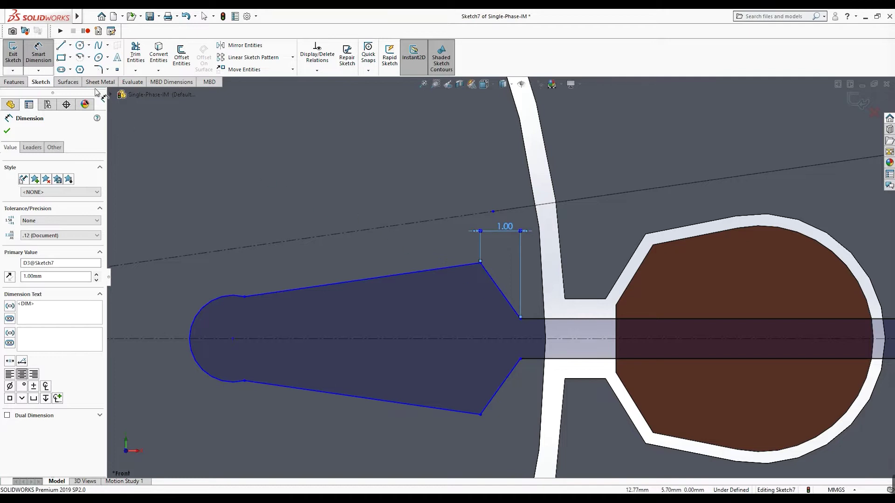
key(Escape)
Step: Draw a construction line about 0.63 mm long on the centerline from the rotor edge inward to below the upper neck corner
click(70, 45)
click(77, 69)
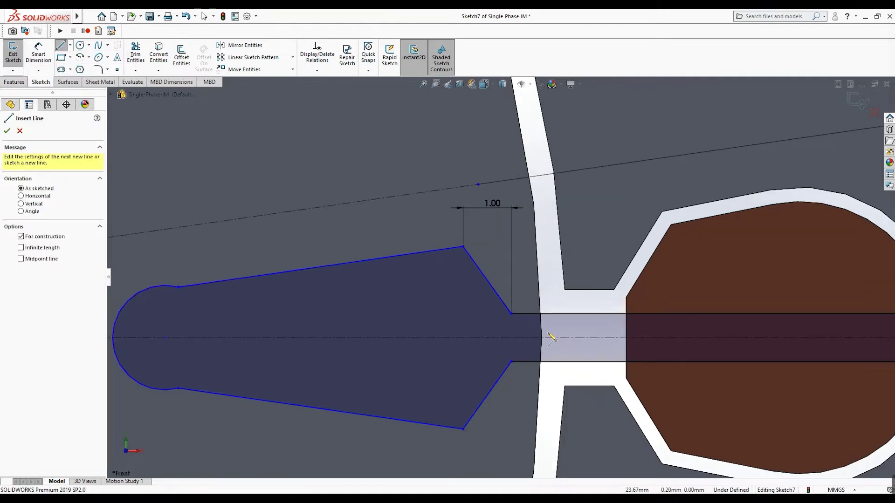
scroll(543, 342, down, 4)
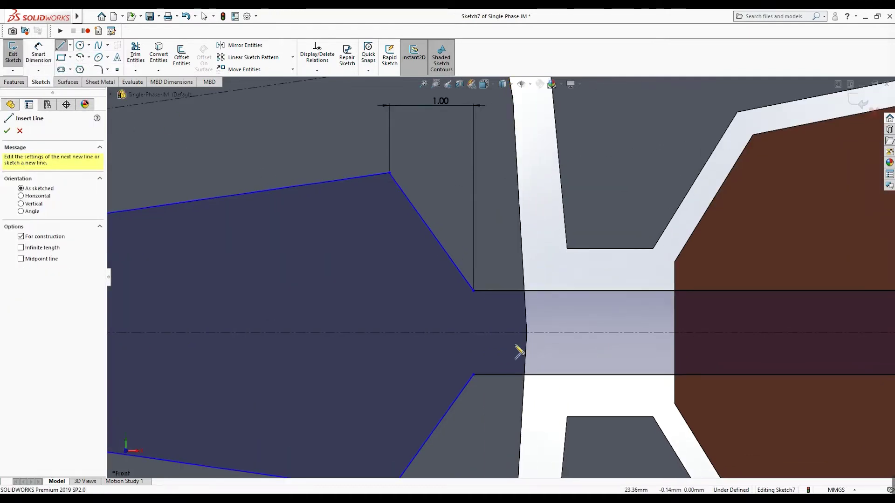
click(527, 333)
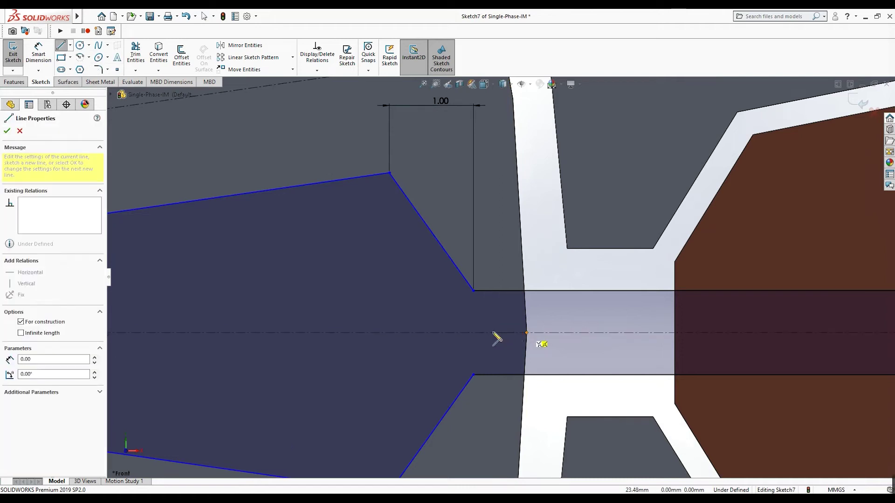
click(474, 333)
key(Escape)
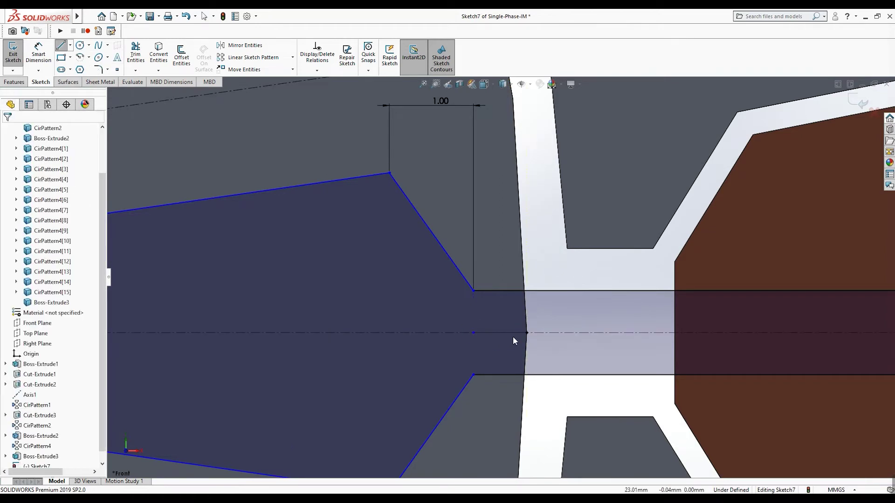
Step: Align the short construction line's inner endpoint and the slot's neck corner with a Vertical relation
click(474, 291)
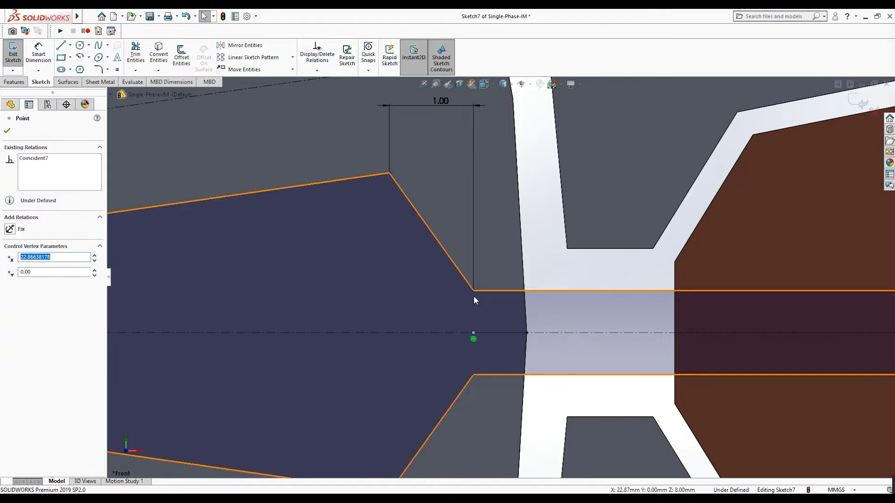
ctrl+click(473, 375)
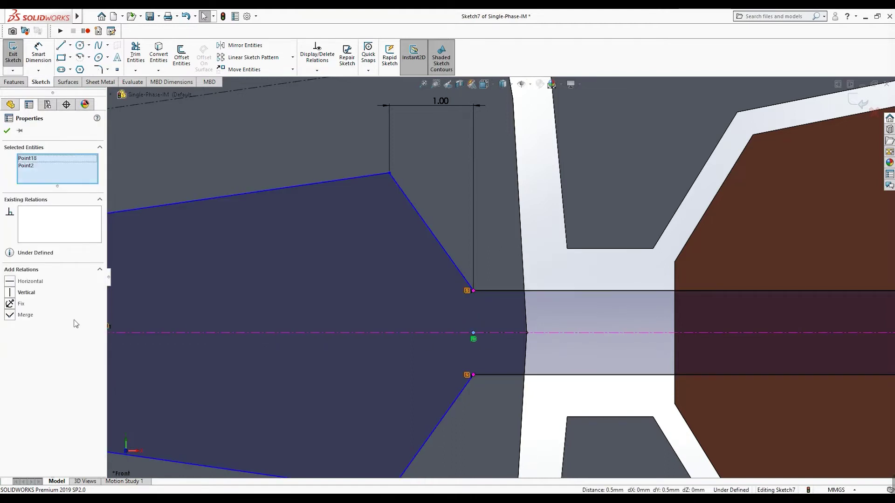
click(9, 293)
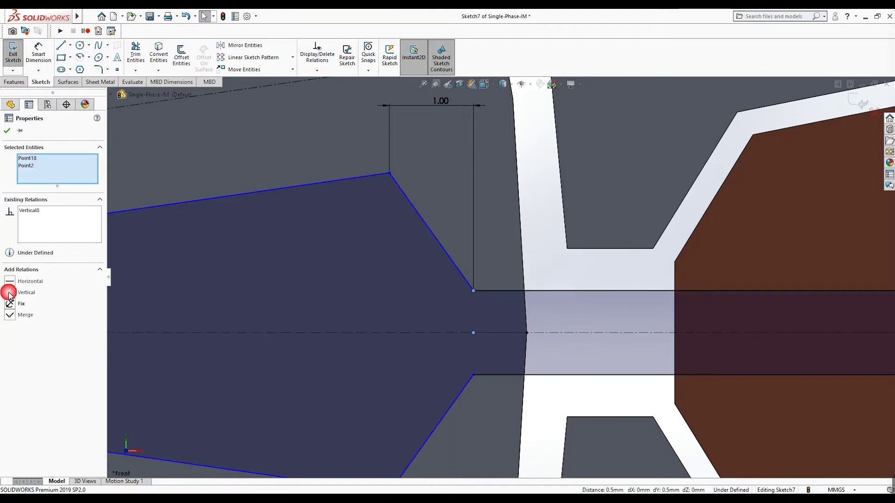
click(6, 132)
Step: Dimension the horizontal distance from the short construction line's inner endpoint to the rotor edge on the centerline as 0.5 mm
key(d)
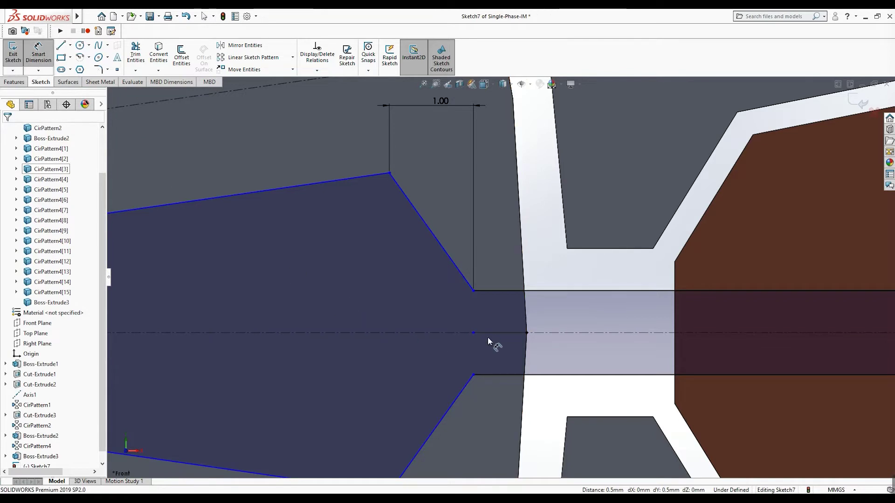
click(488, 334)
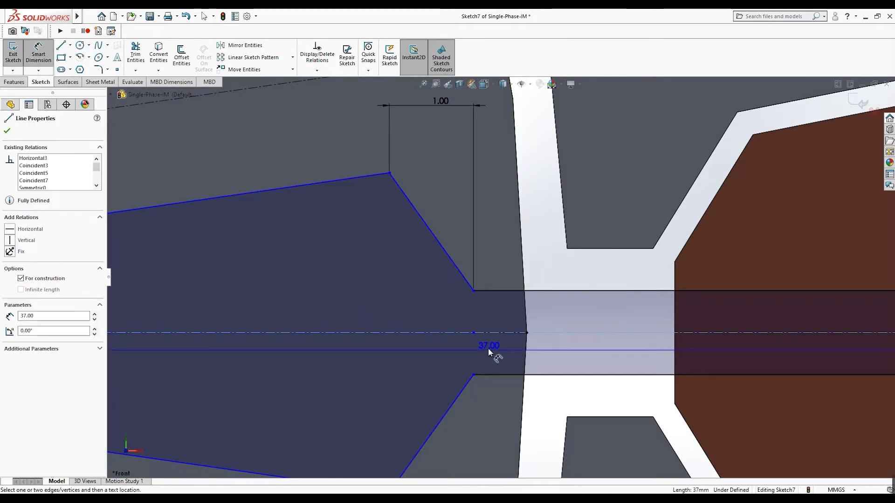
key(Escape)
click(484, 340)
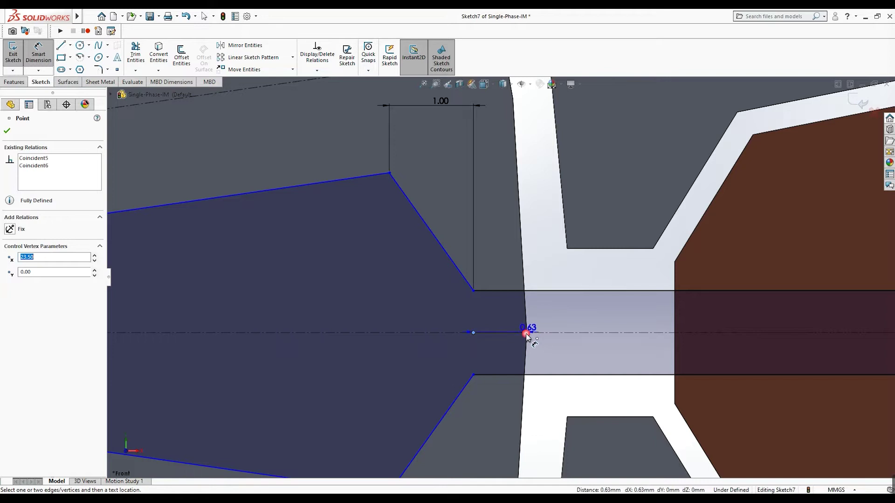
click(502, 353)
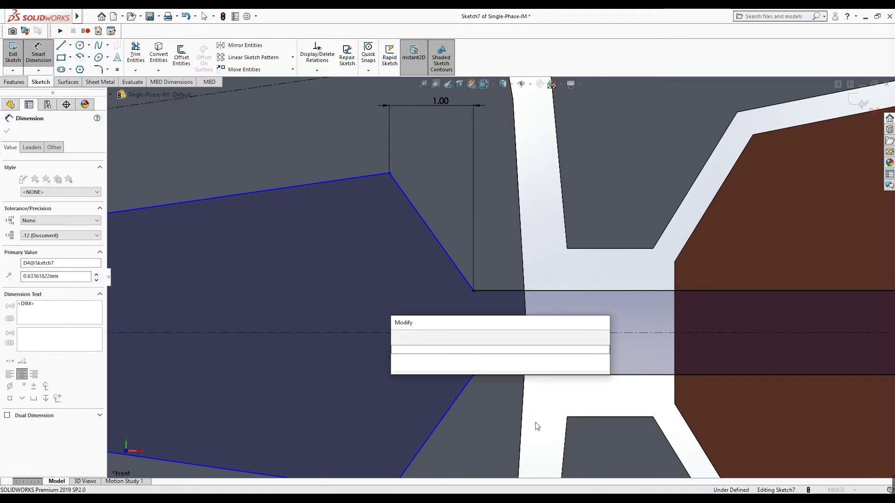
text(0.5)
key(Return)
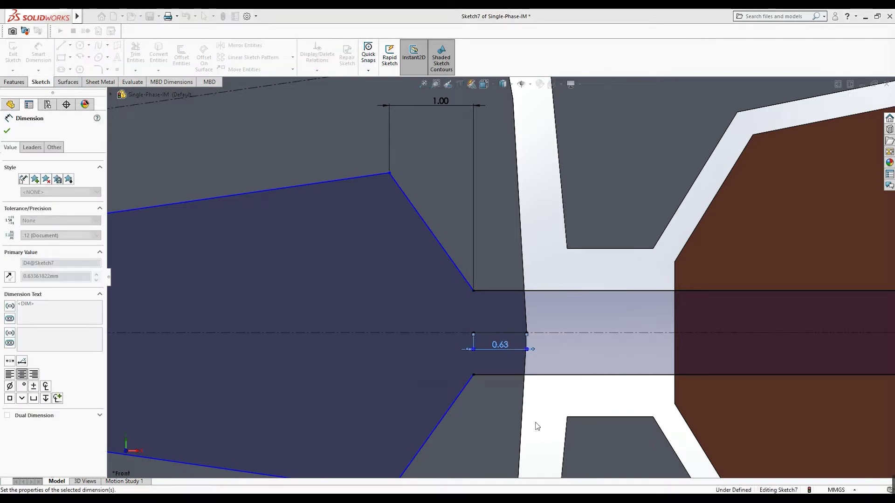
click(7, 132)
Step: Switch to ANSYS and look up the length of the rotor slot's tapered body in the project's variables
scroll(434, 339, up, 3)
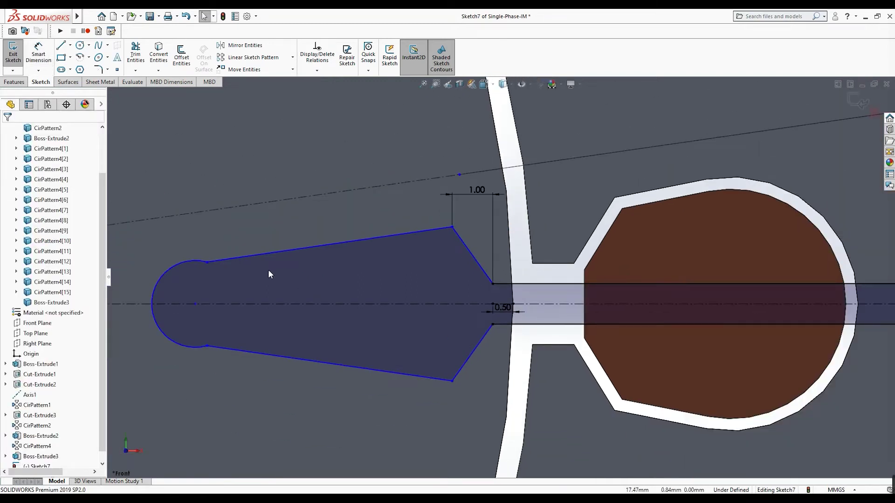
click(38, 54)
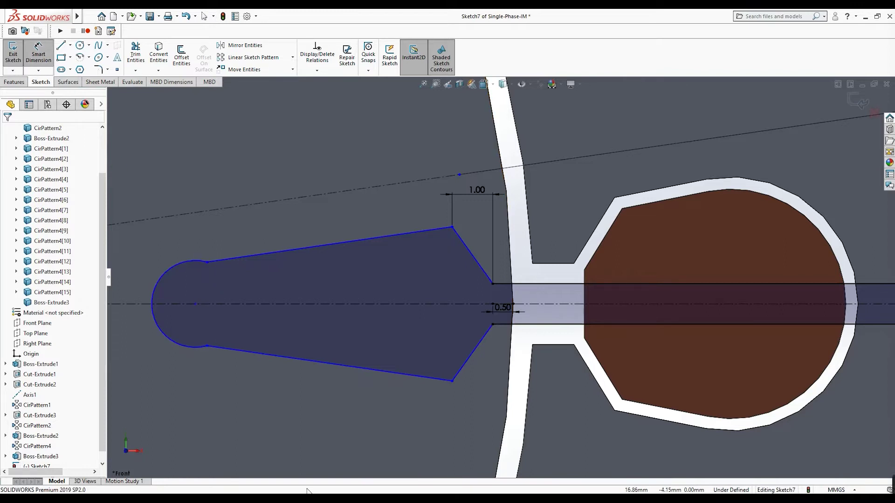
click(308, 462)
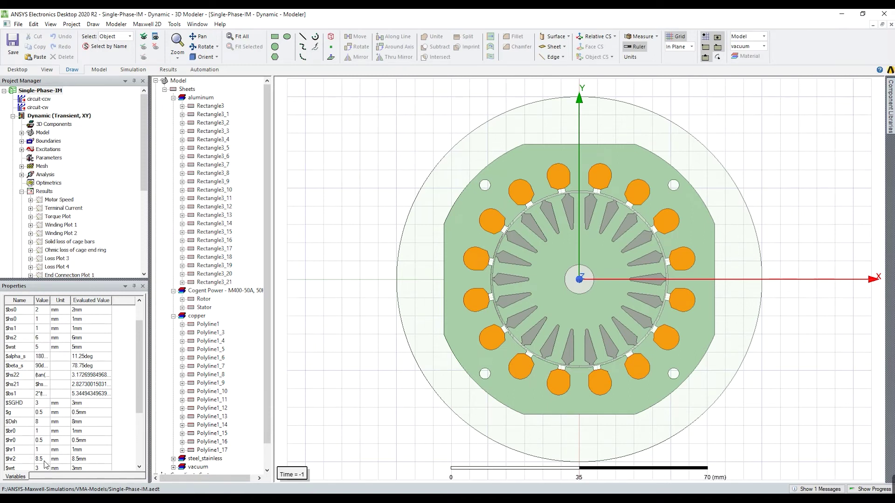
Step: Switch back to SOLIDWORKS and dimension the horizontal distance from the arc's upper endpoint to the upper shoulder corner as 8.5 mm
key(alt+Tab)
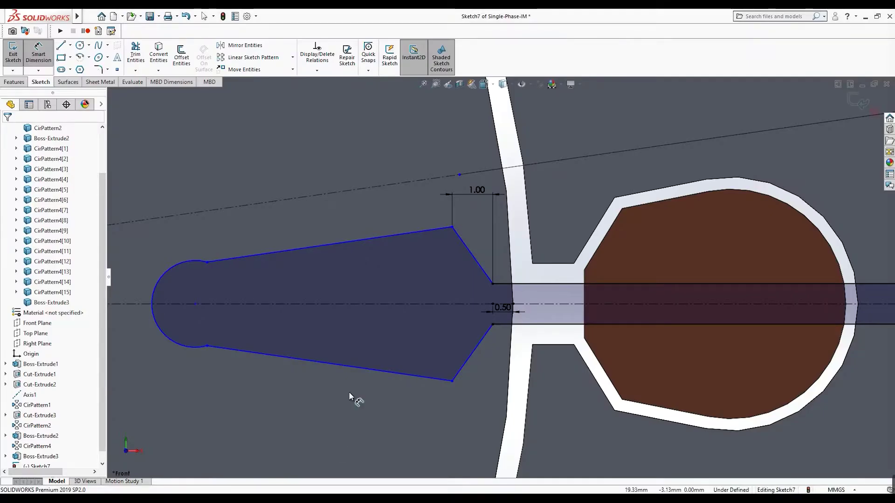
click(207, 263)
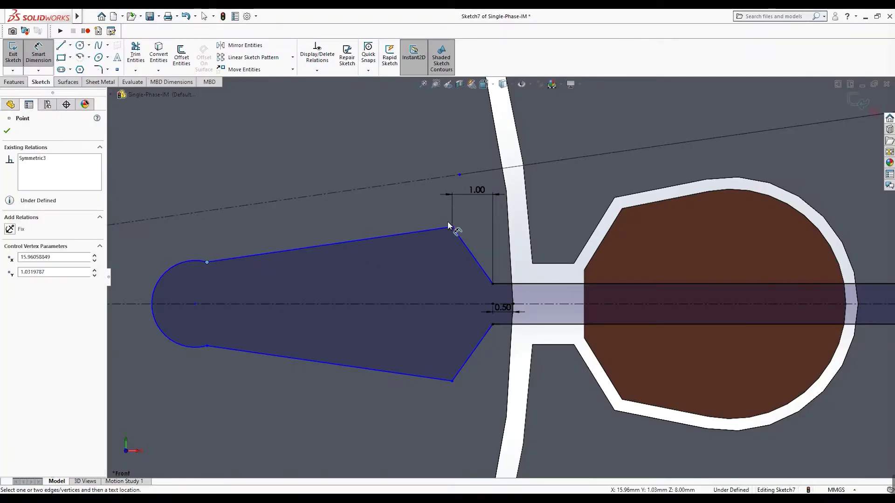
click(452, 228)
click(348, 331)
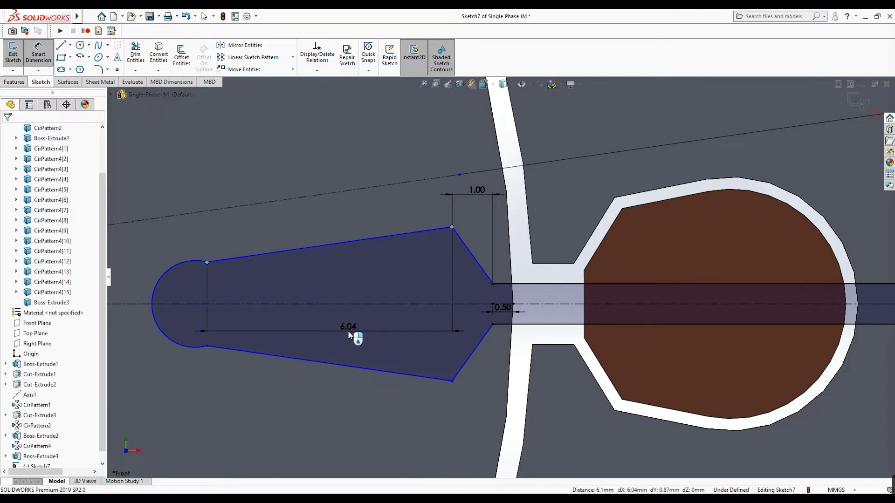
text(8.5)
key(Return)
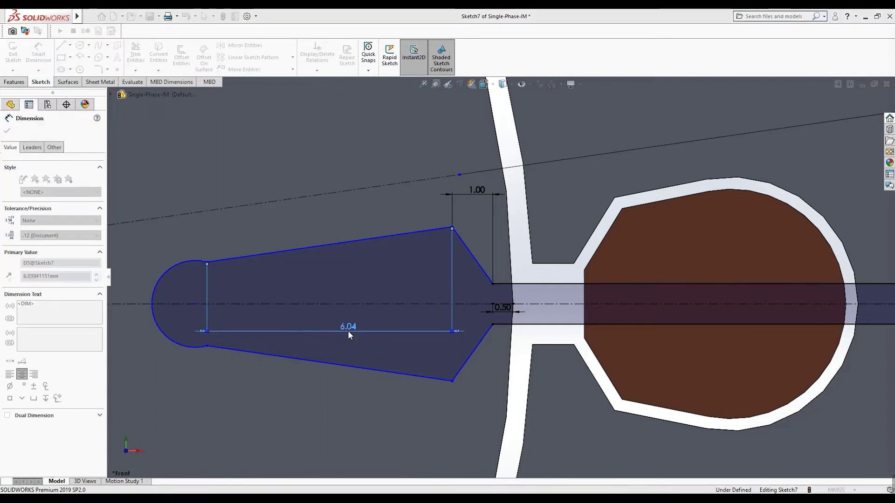
scroll(345, 323, up, 4)
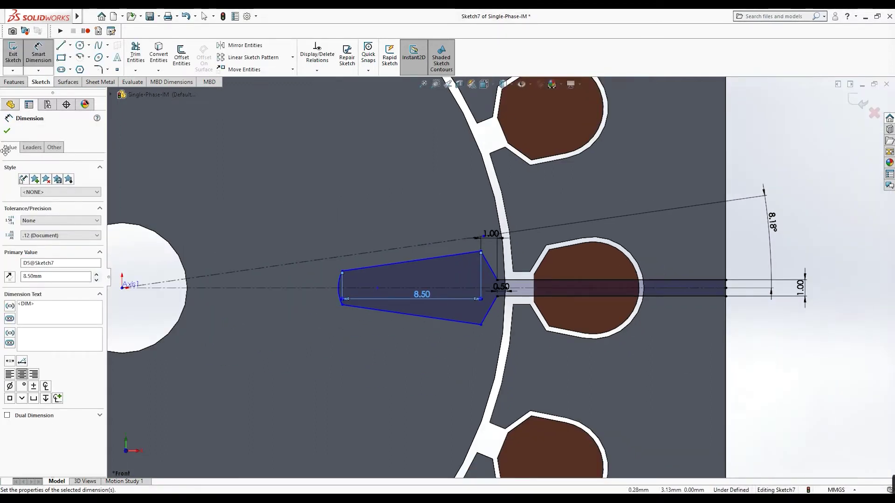
click(7, 132)
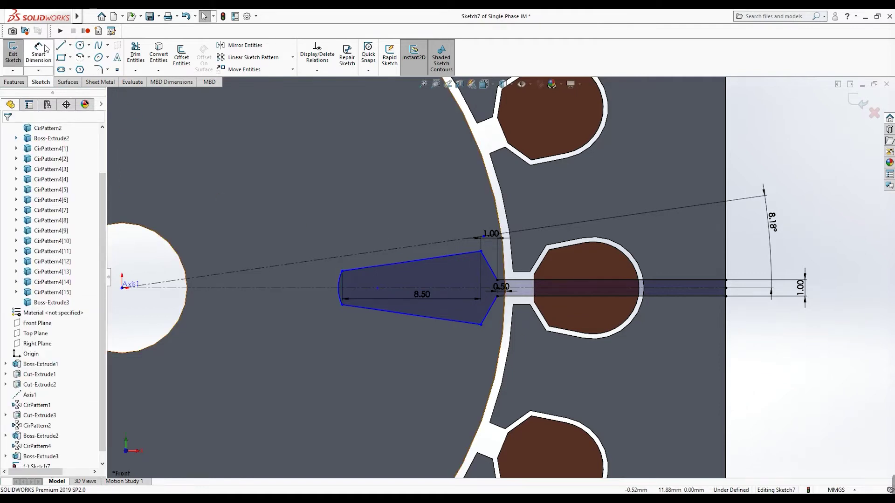
Step: Add a doubled distance dimension between the slot's upper slanted side and the angled construction line for the tooth width
click(431, 258)
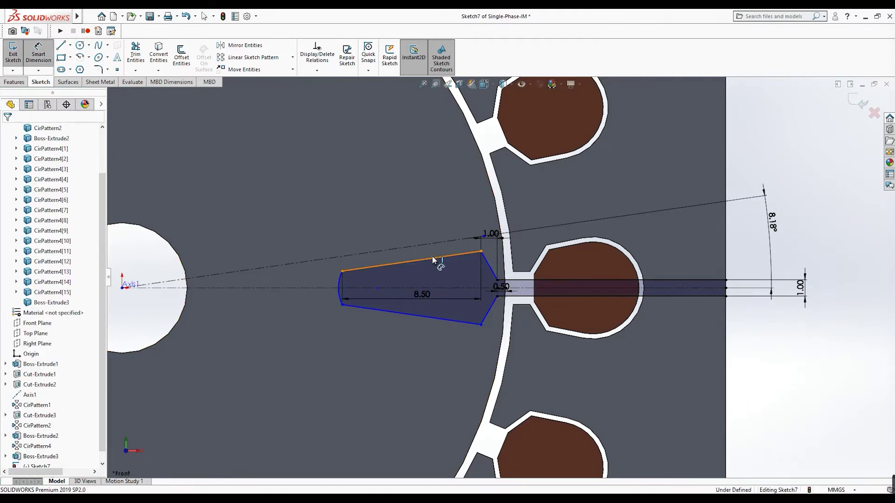
click(426, 244)
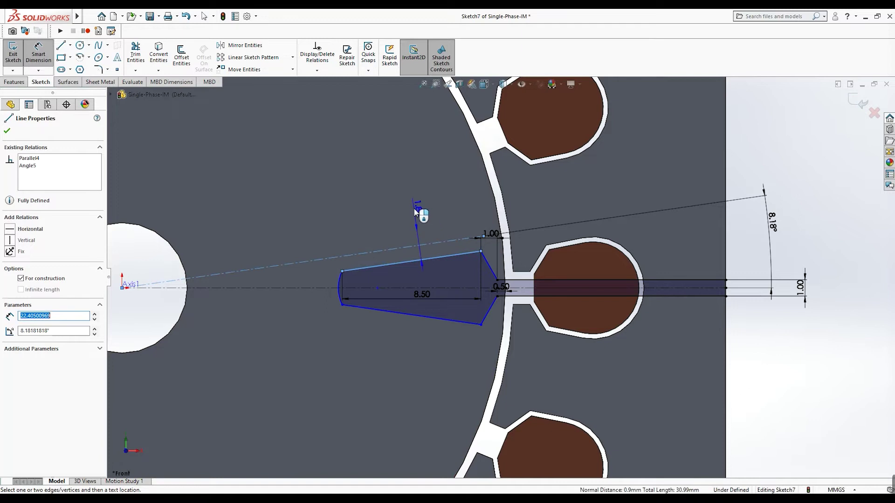
click(416, 210)
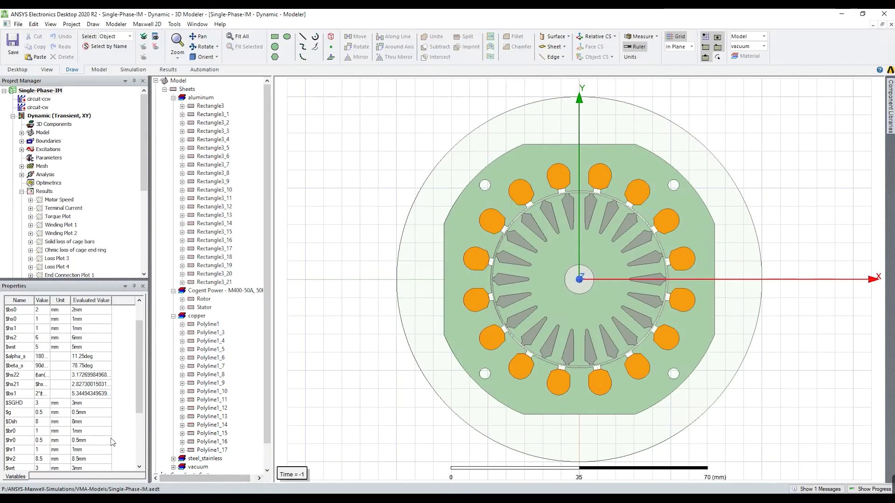
Step: Check the rotor tooth width in the ANSYS variables and browse the motor measurement slides in the PDF
scroll(112, 438, down, 2)
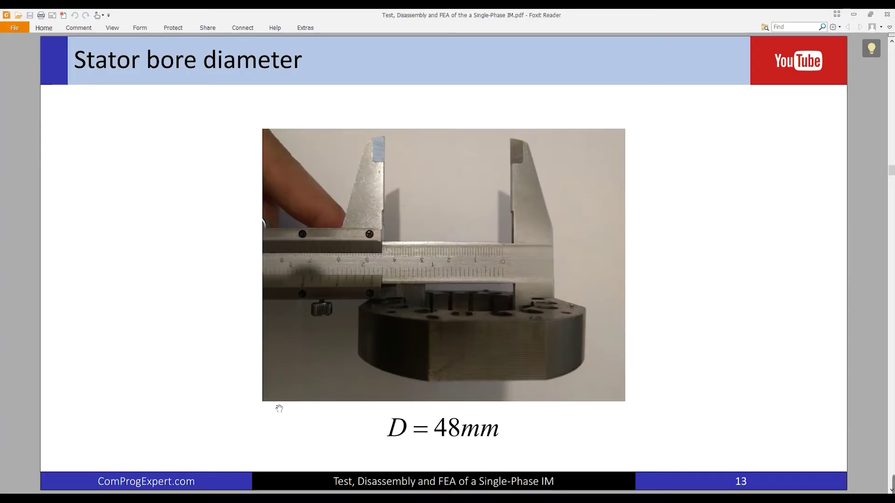
scroll(293, 388, down, 5)
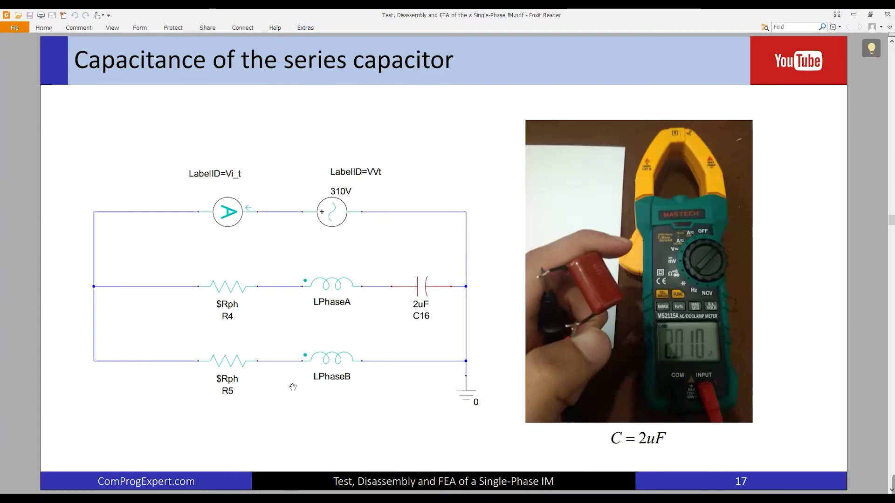
scroll(293, 388, down, 4)
scroll(293, 388, down, 1)
scroll(292, 387, up, 1)
scroll(293, 388, down, 1)
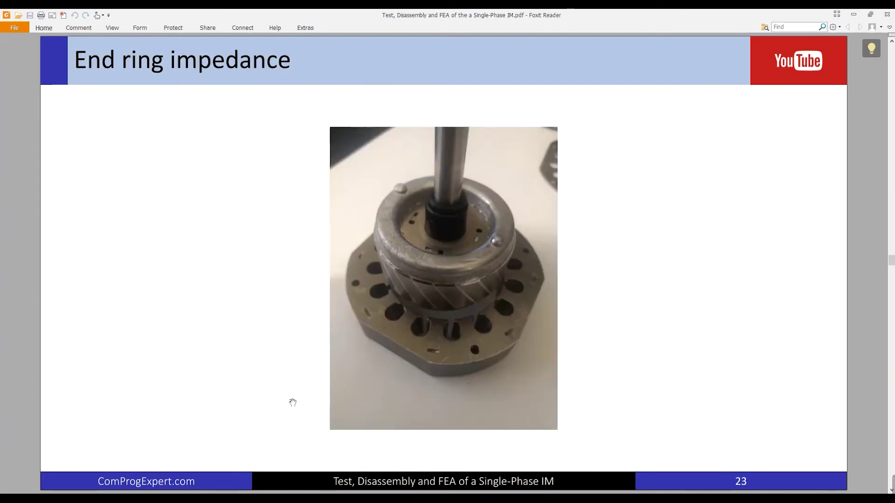
scroll(292, 410, up, 1)
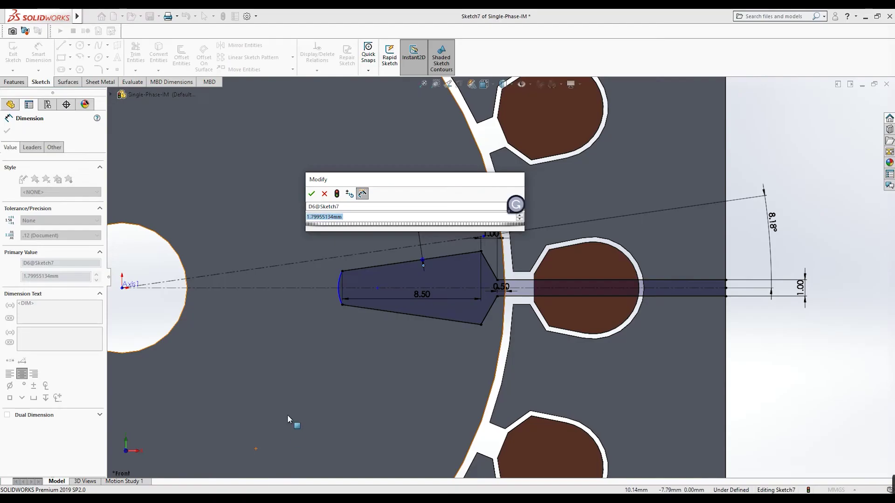
Step: Back in SOLIDWORKS, set the doubled tooth-width dimension to 3 mm
text(3)
key(Return)
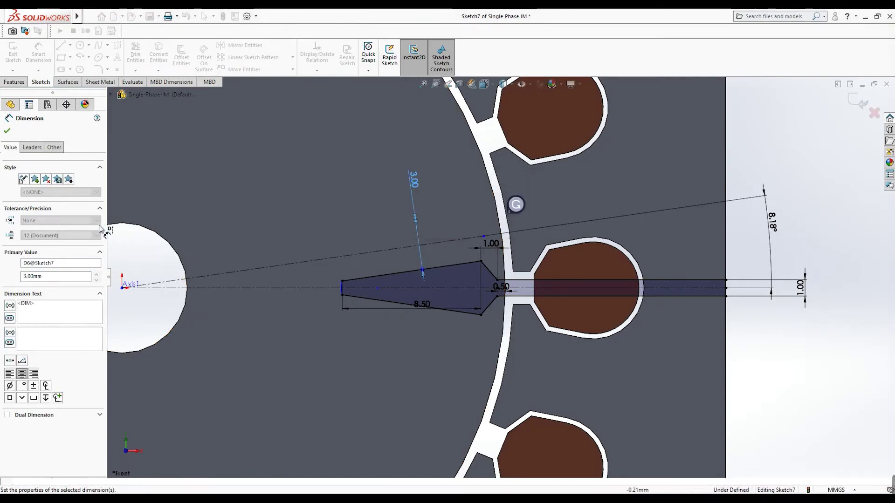
click(7, 131)
Step: Make the slot's inner end arc tangent to its upper slanted side
scroll(340, 241, down, 5)
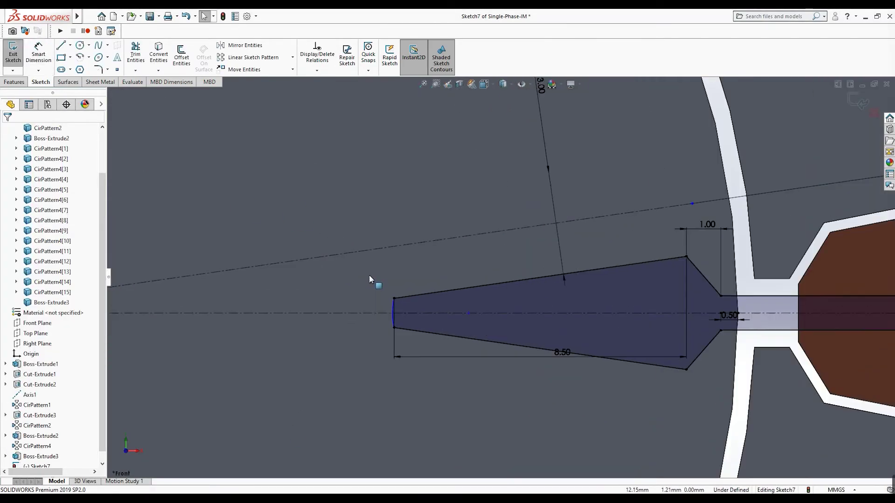
click(354, 317)
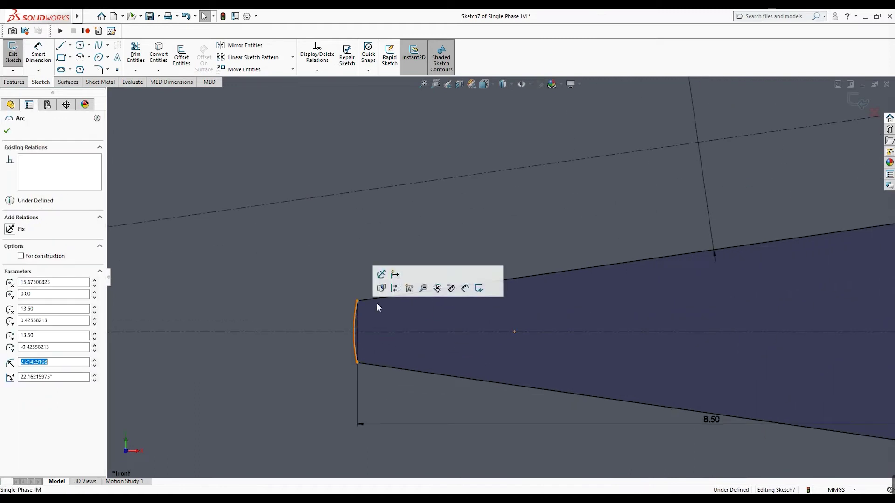
ctrl+click(373, 301)
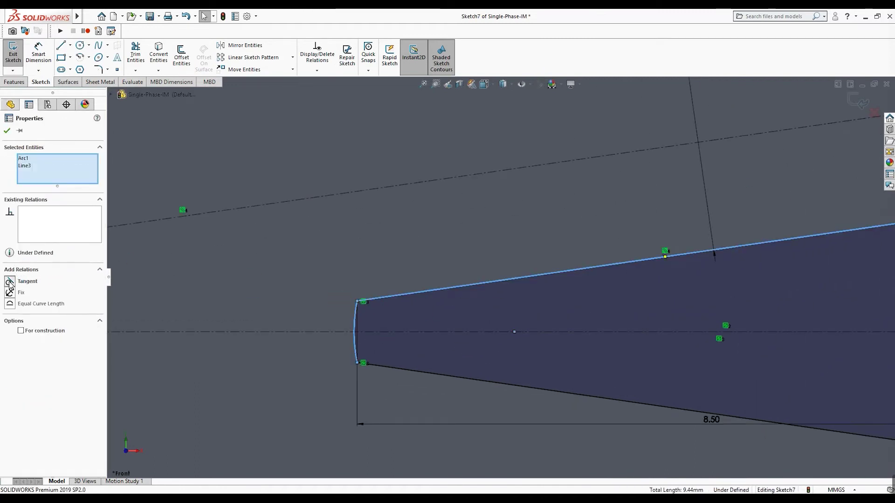
click(10, 281)
click(7, 131)
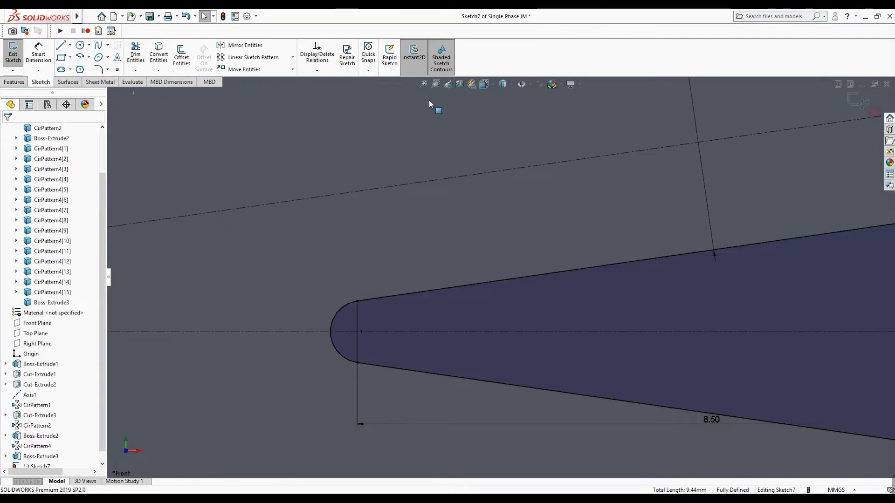
Step: Exit the slot sketch and extrude-cut it Through All - Both, with automatic body selection off and only the rotor core body selected
key(f)
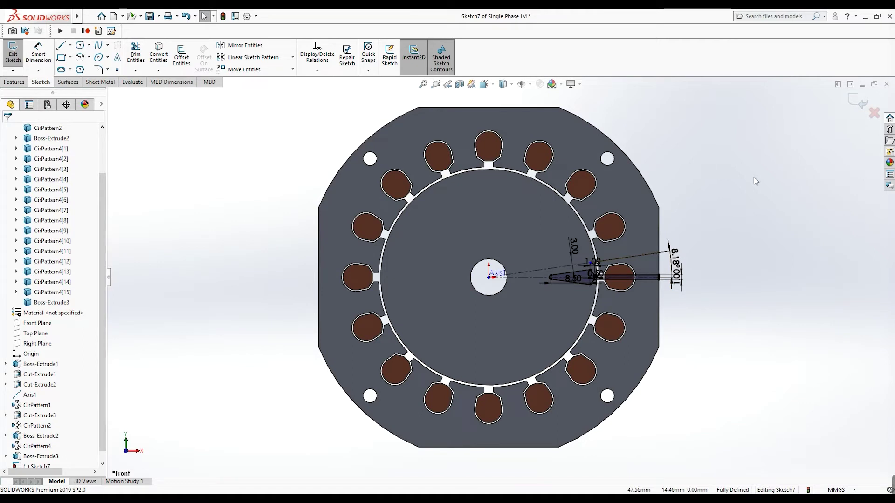
click(856, 101)
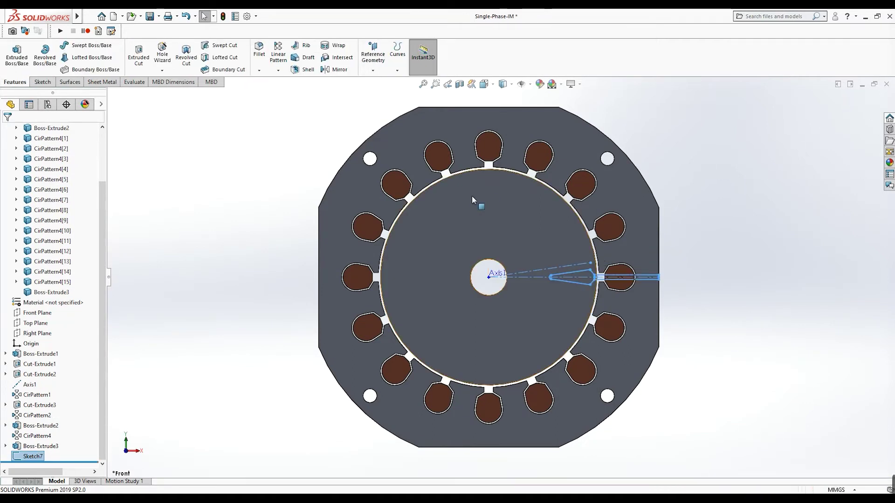
click(140, 58)
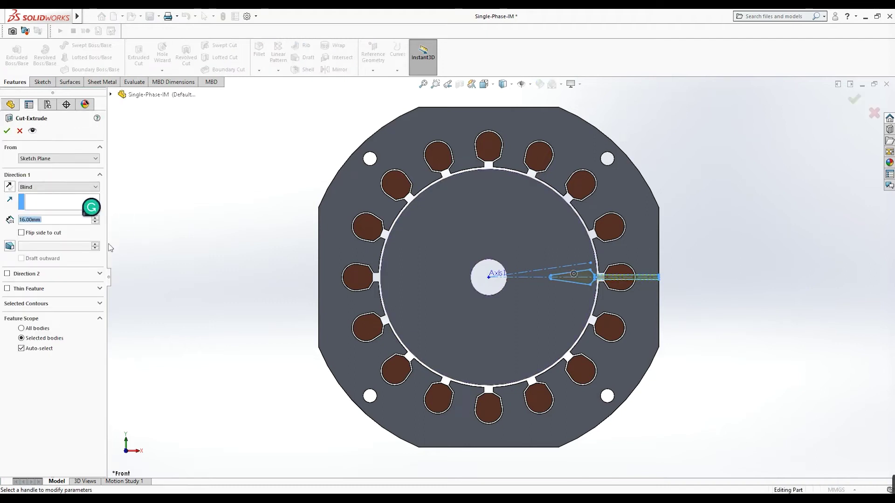
click(34, 345)
middle_drag(482, 223, 461, 232)
click(461, 233)
click(56, 187)
click(54, 208)
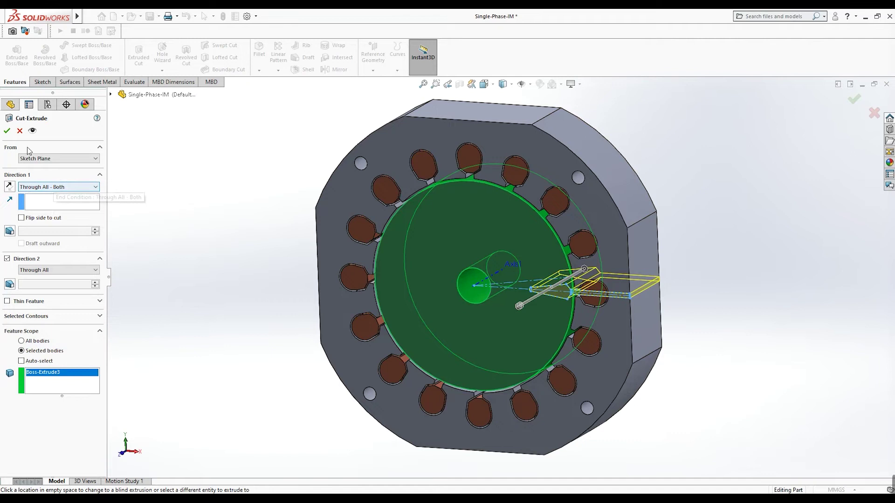
click(7, 131)
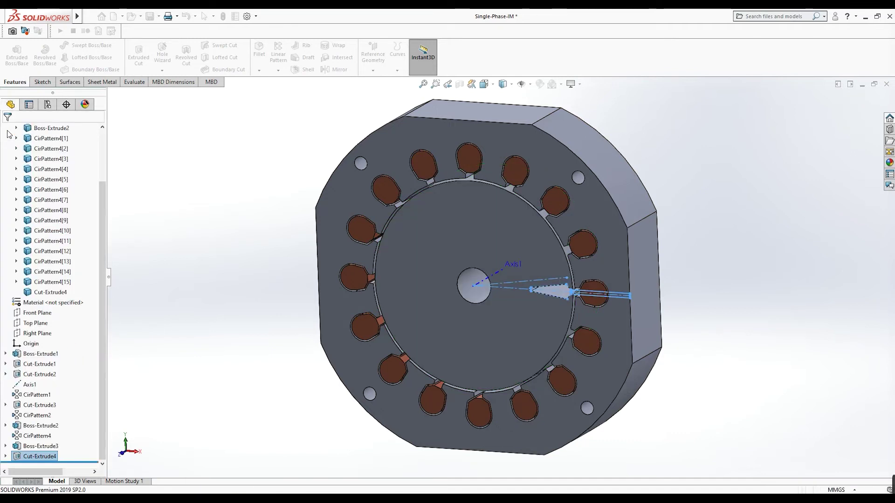
click(275, 345)
Step: Set up a circular pattern of the rotor slot cut, Cut-Extrude4, with Axis1 as the pattern axis
mouse_move(276, 393)
middle_down()
mouse_move(313, 359)
mouse_move(275, 395)
middle_up()
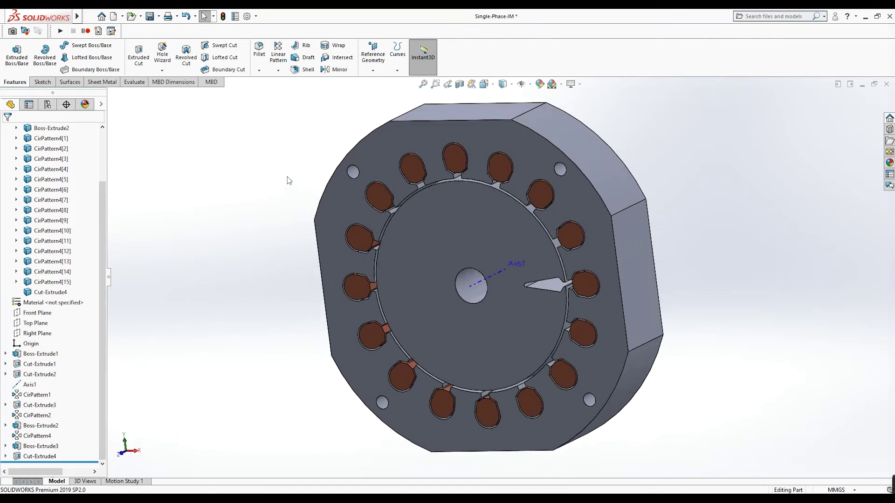
click(279, 70)
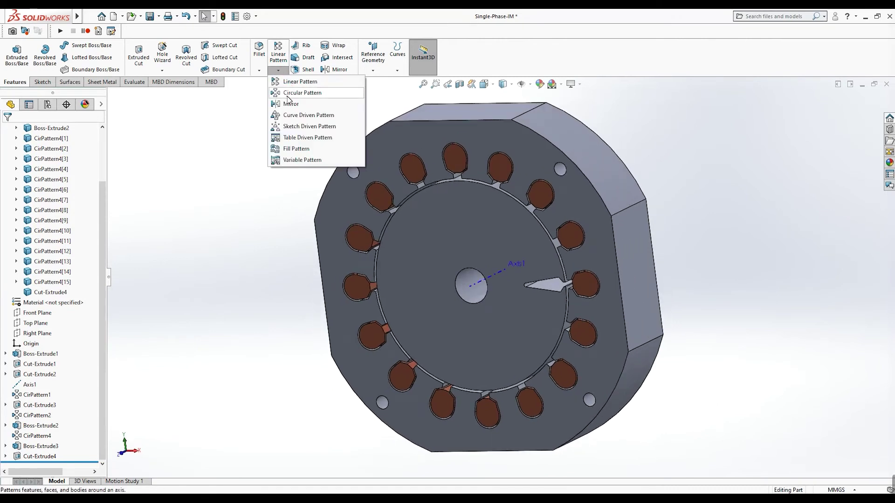
click(288, 94)
click(55, 160)
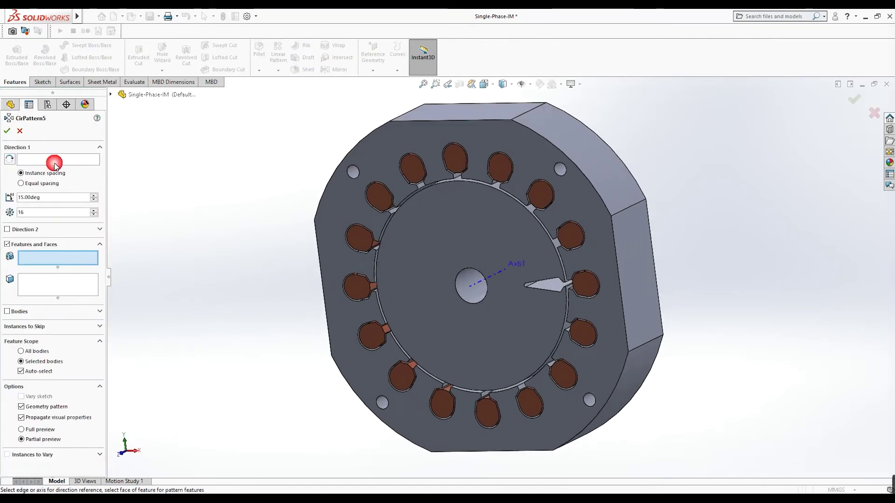
click(474, 284)
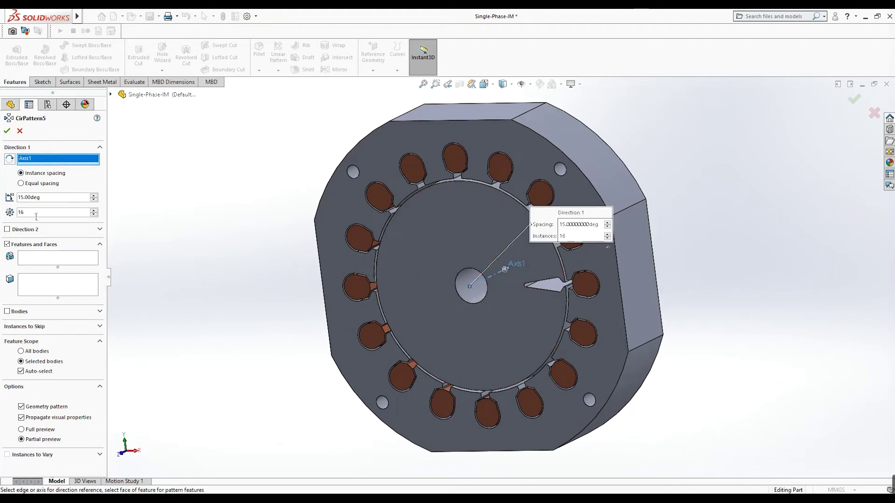
click(112, 95)
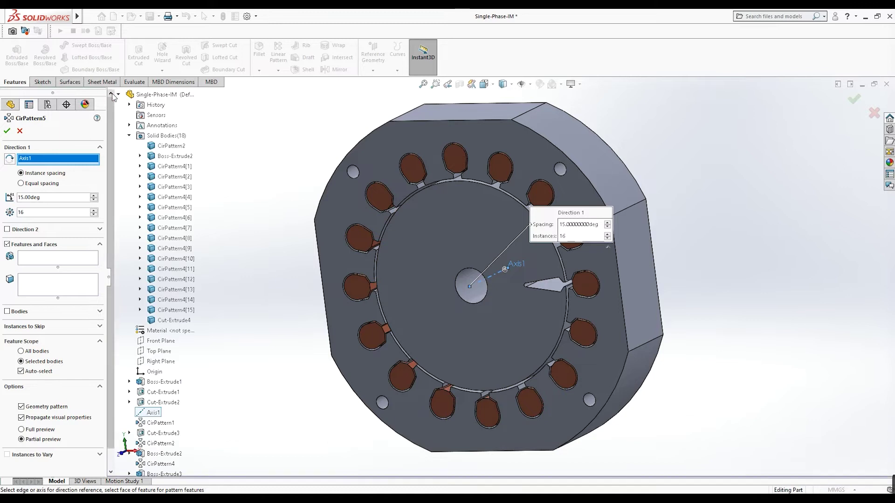
click(48, 259)
scroll(173, 354, down, 1)
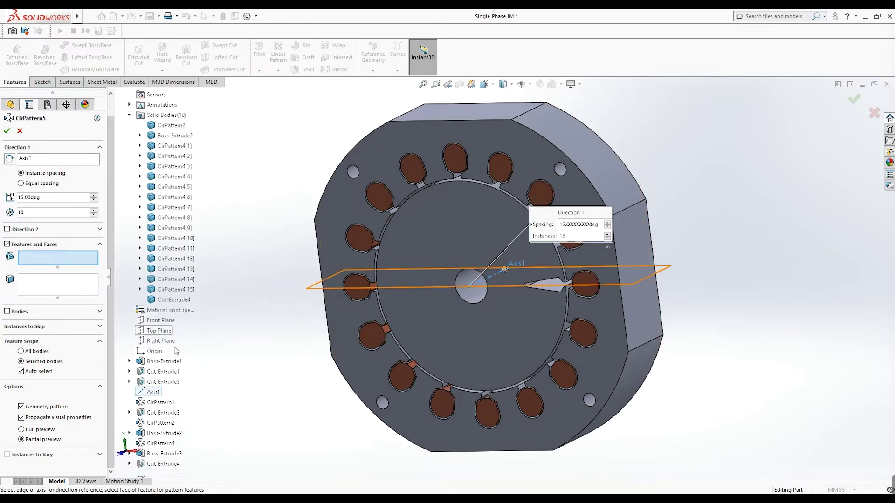
click(161, 464)
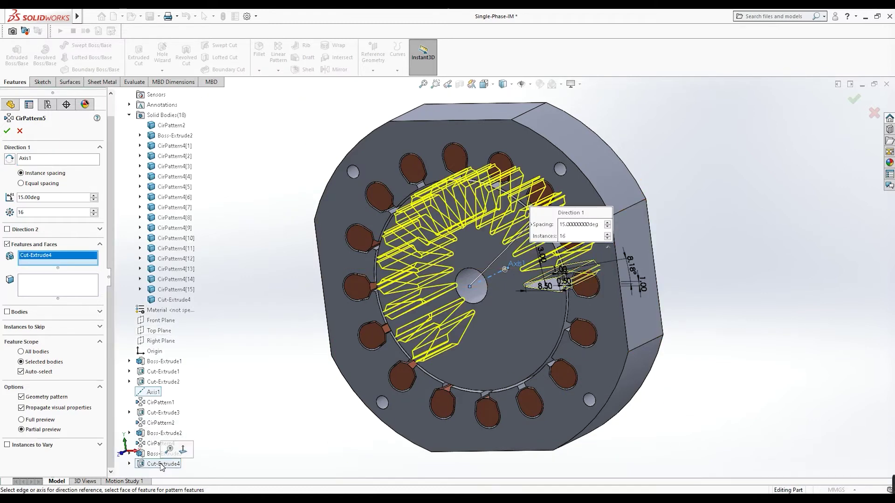
Step: Give the rotor slot pattern 22 instances with a spacing of 360/22 degrees and accept it
double_click(41, 213)
text(22)
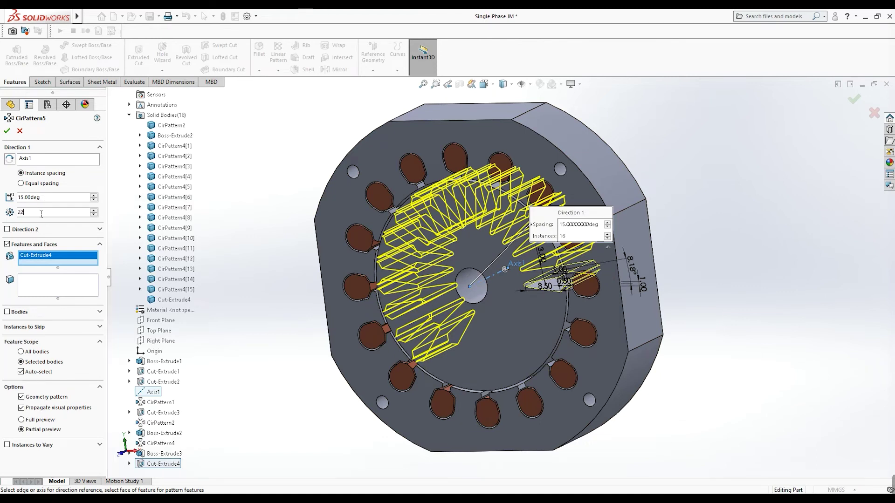
double_click(26, 197)
text(36)
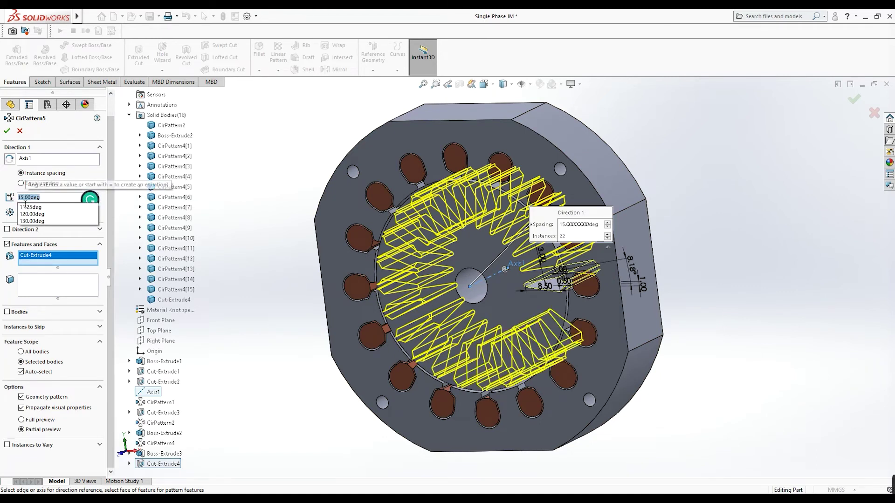
text(0/22)
key(Return)
click(7, 131)
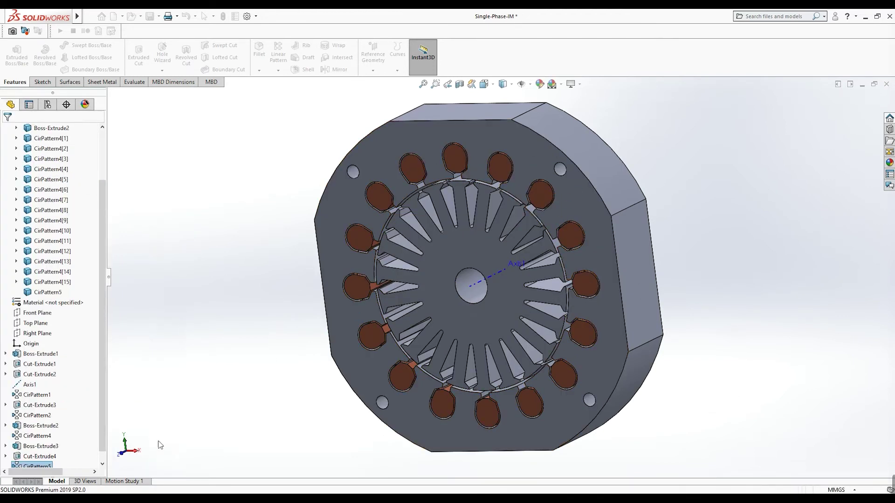
Step: Inspect the patterned rotor slots from the front and compare them with the PDF's skew angle and rotor slot geometry slides
key(ctrl+1)
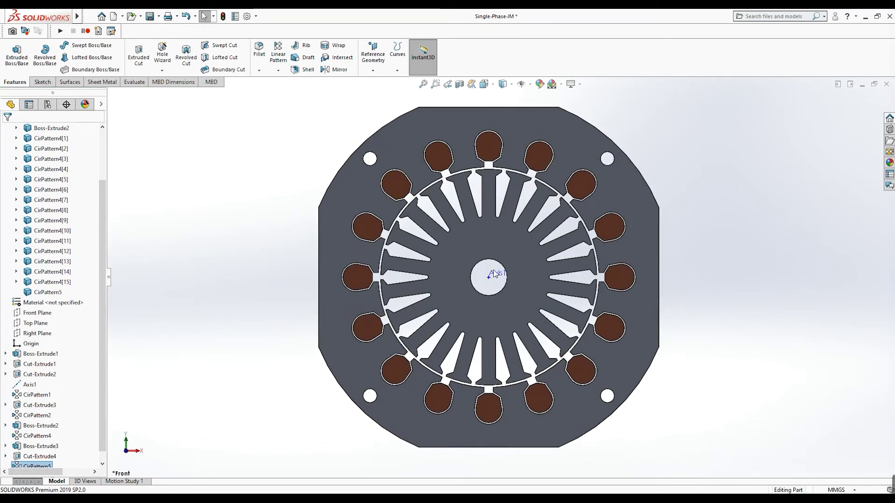
scroll(596, 268, down, 5)
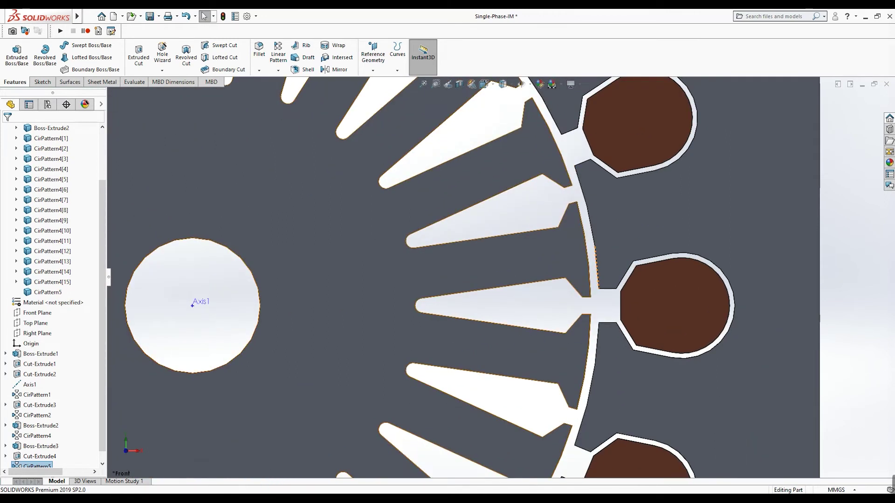
mouse_move(240, 499)
click(241, 464)
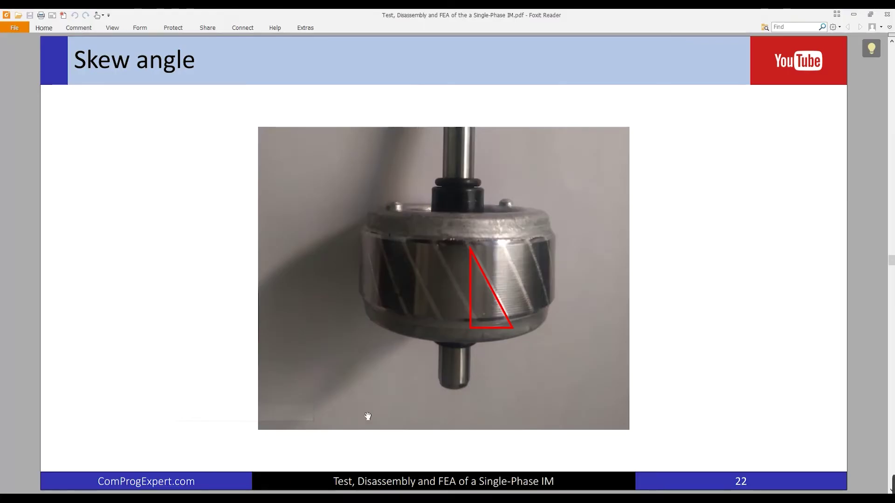
scroll(366, 416, up, 2)
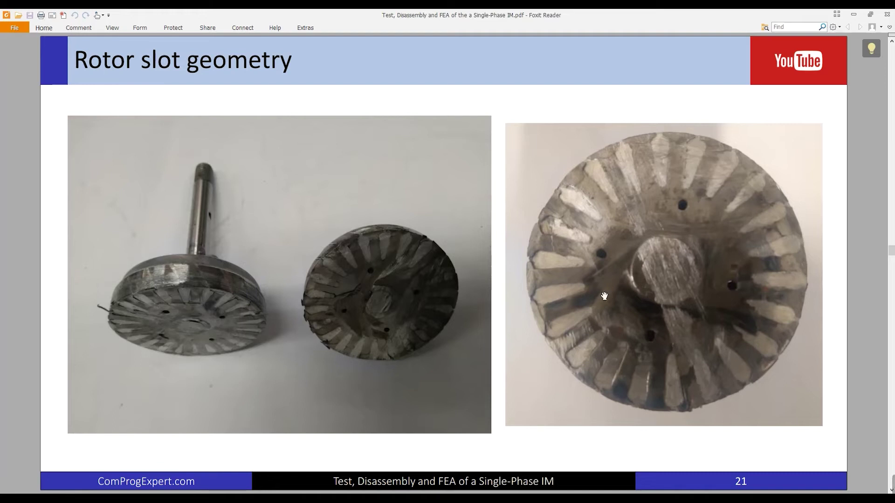
mouse_move(314, 471)
Step: Back in SOLIDWORKS, start a sketch on the rotor core's front face and convert the outline edges of the horizontal slot facing +X
key(alt+Tab)
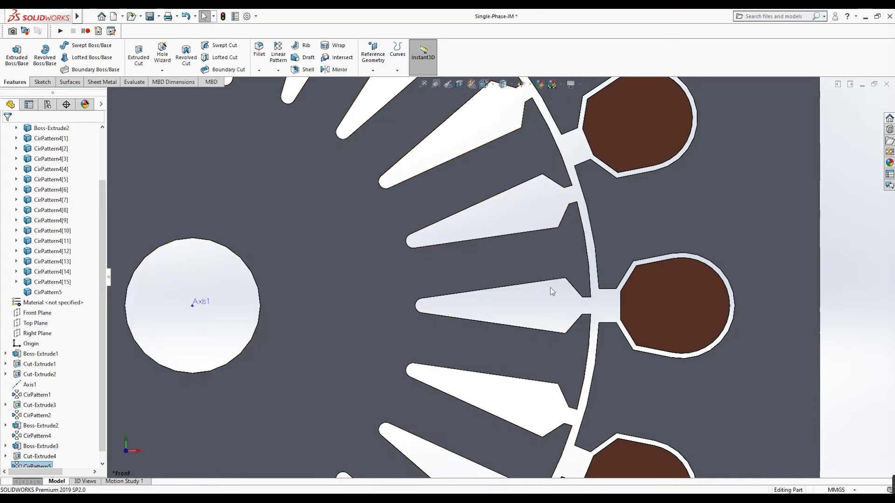
click(527, 264)
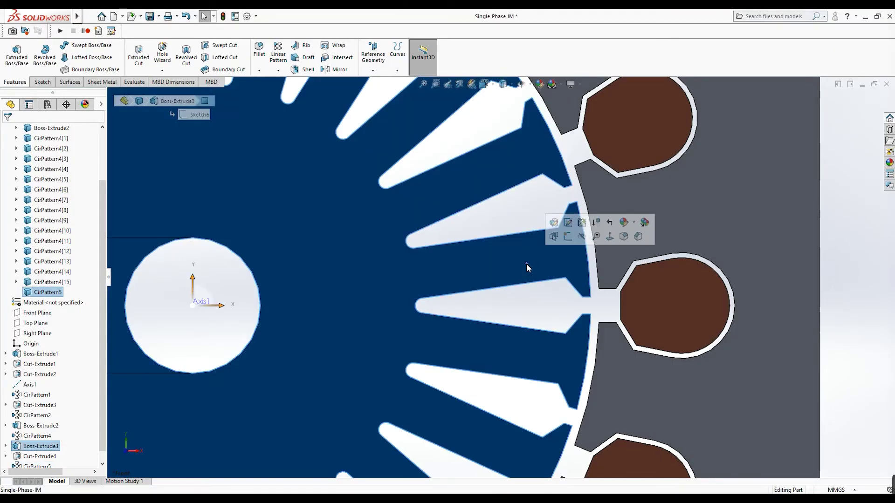
click(568, 238)
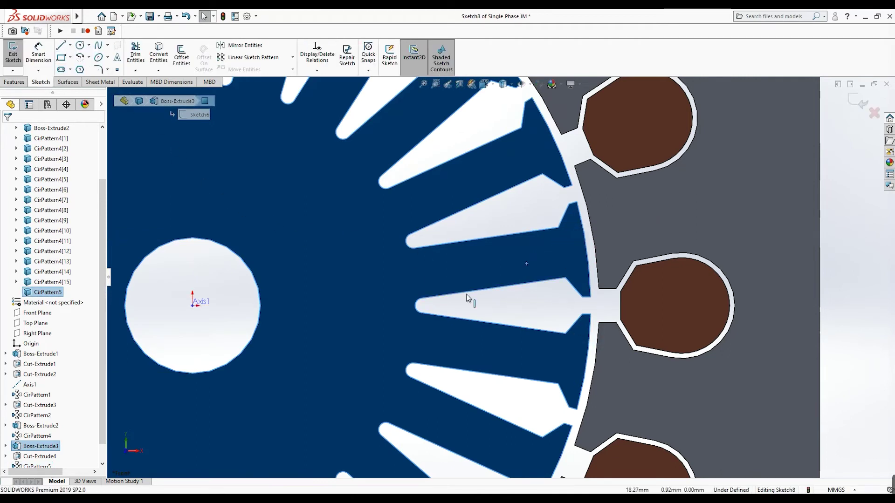
click(436, 312)
click(543, 321)
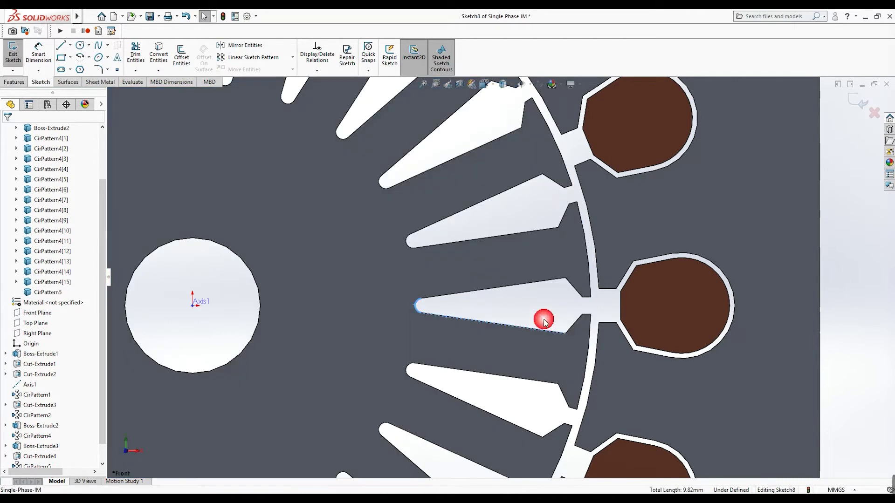
click(584, 307)
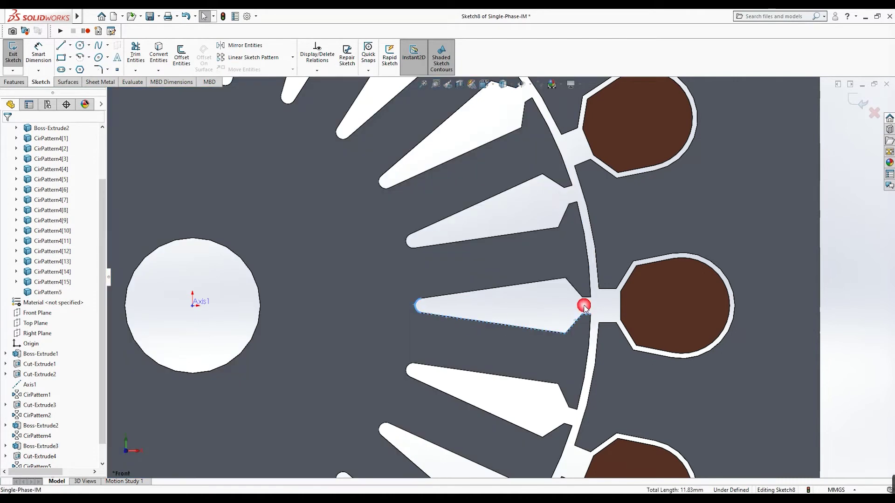
click(524, 326)
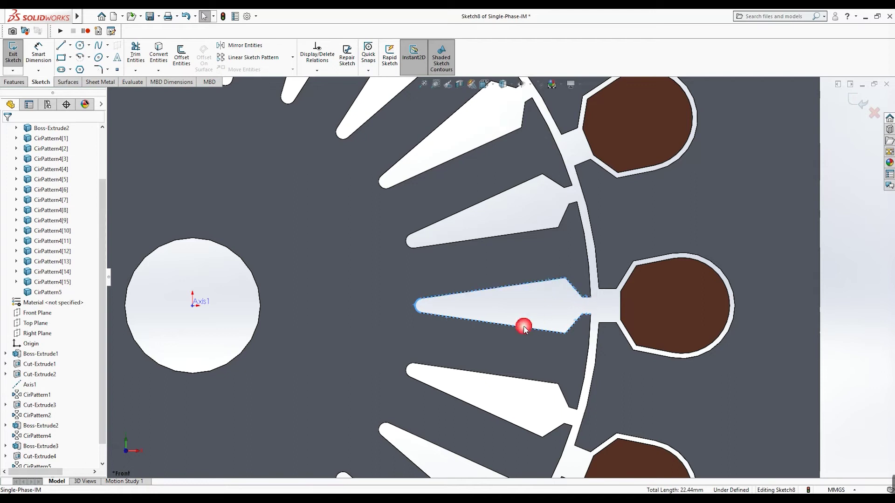
click(161, 61)
scroll(482, 284, down, 4)
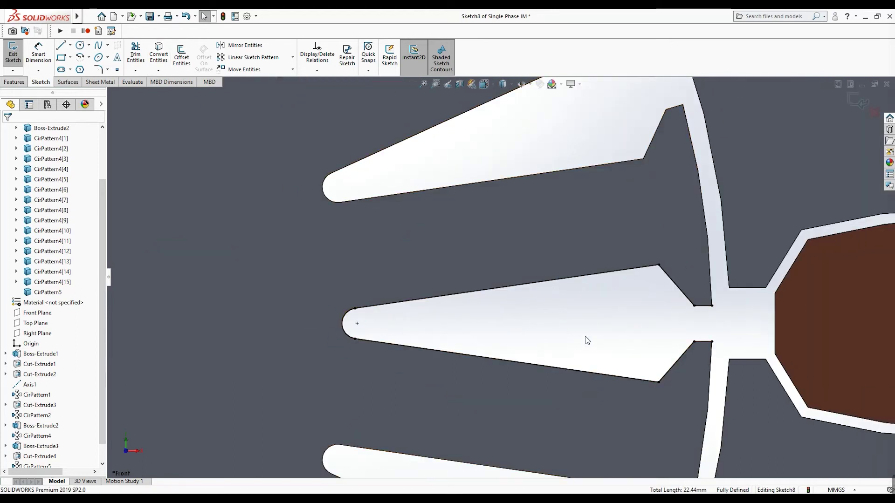
scroll(587, 341, up, 4)
middle_drag(582, 335, 539, 341)
key(ctrl+1)
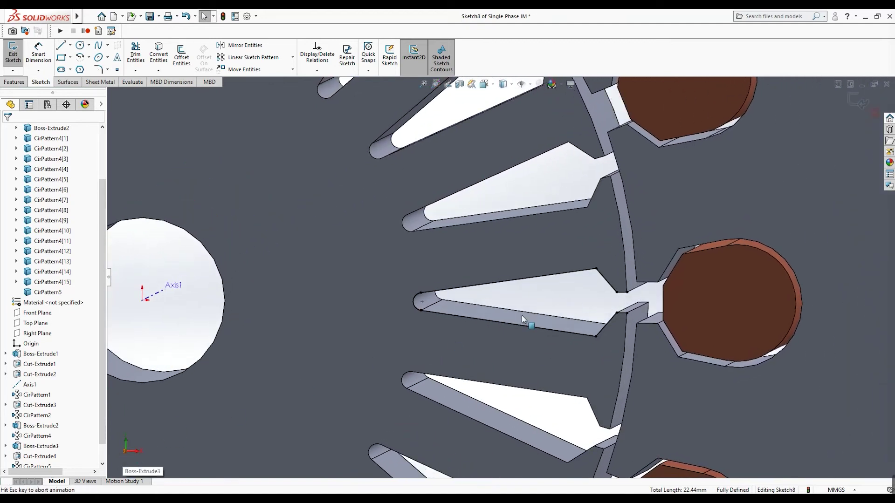
click(79, 57)
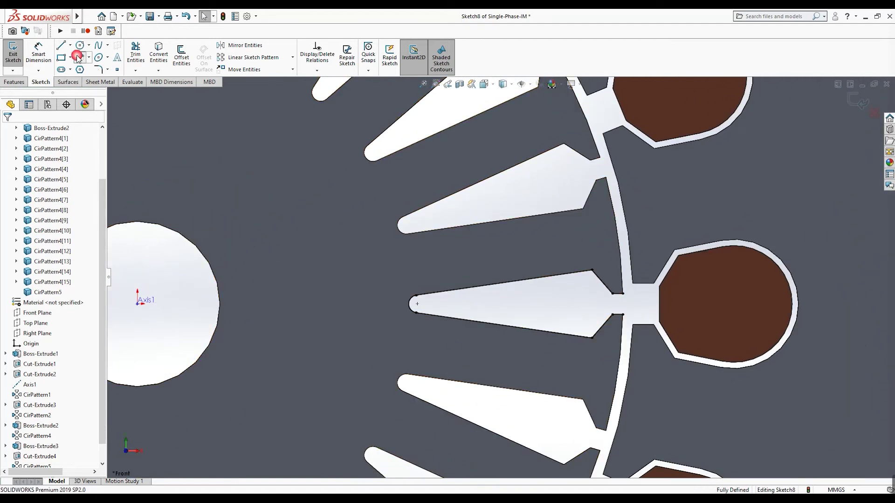
click(167, 304)
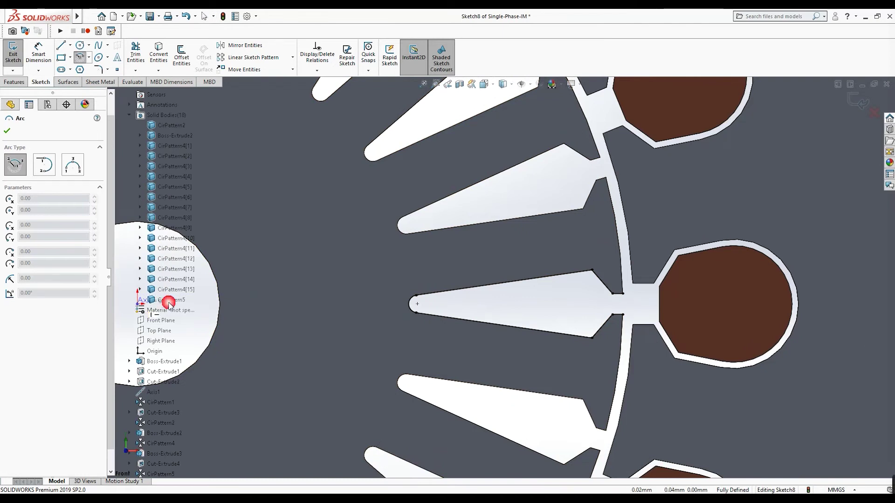
click(623, 305)
click(625, 313)
key(Escape)
click(79, 57)
click(137, 300)
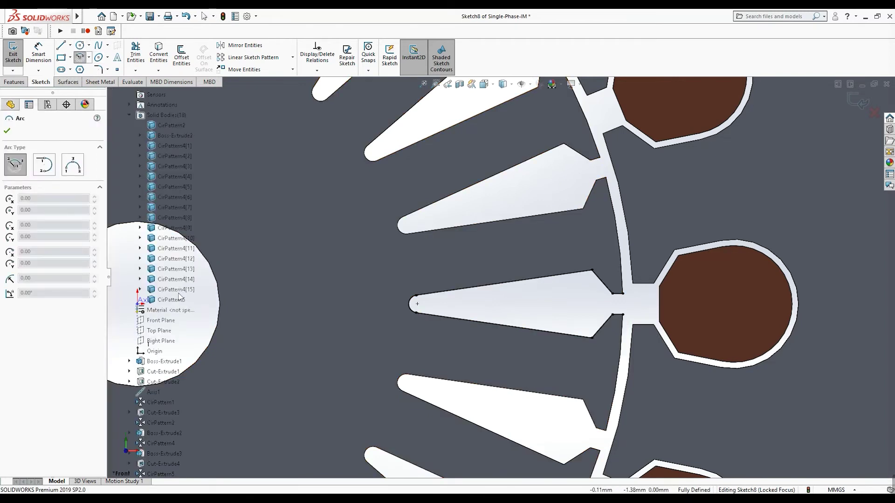
scroll(238, 315, up, 5)
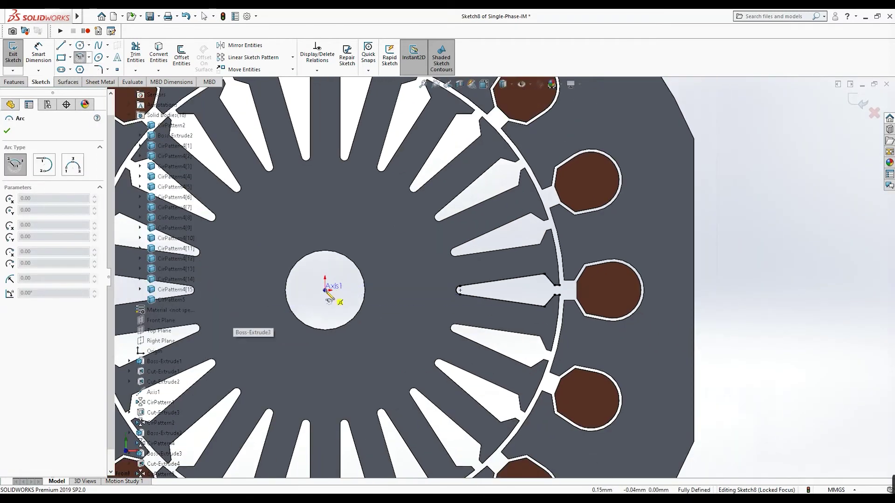
scroll(571, 290, down, 3)
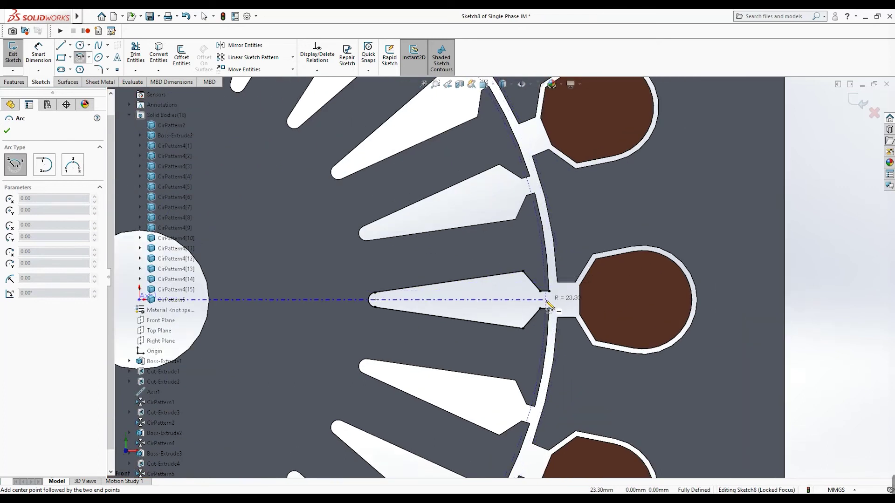
scroll(549, 306, down, 5)
click(525, 300)
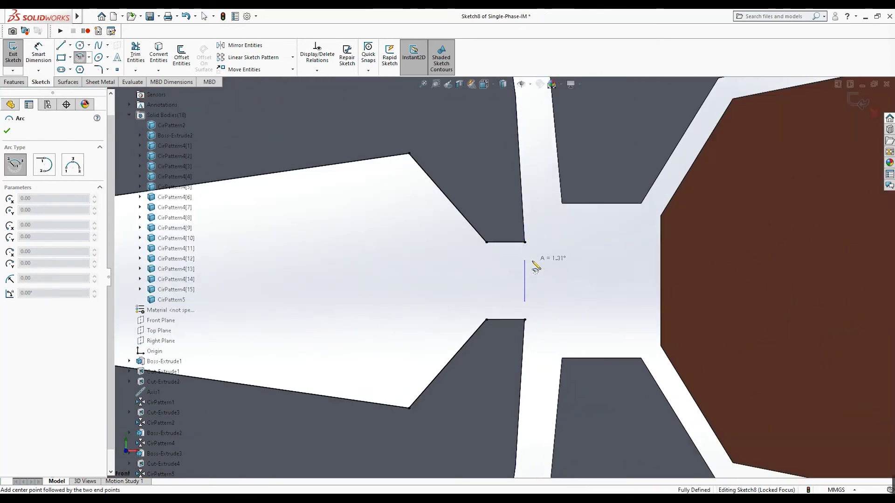
key(Escape)
key(Escape)
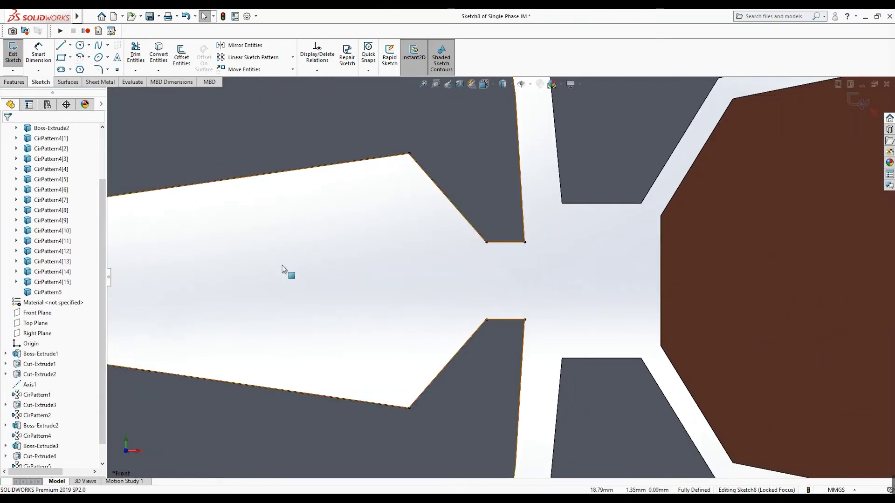
Step: Sketch a centerpoint arc about the origin with a radius of about 21 mm, running from the converted slot into the slot above
scroll(343, 294, up, 4)
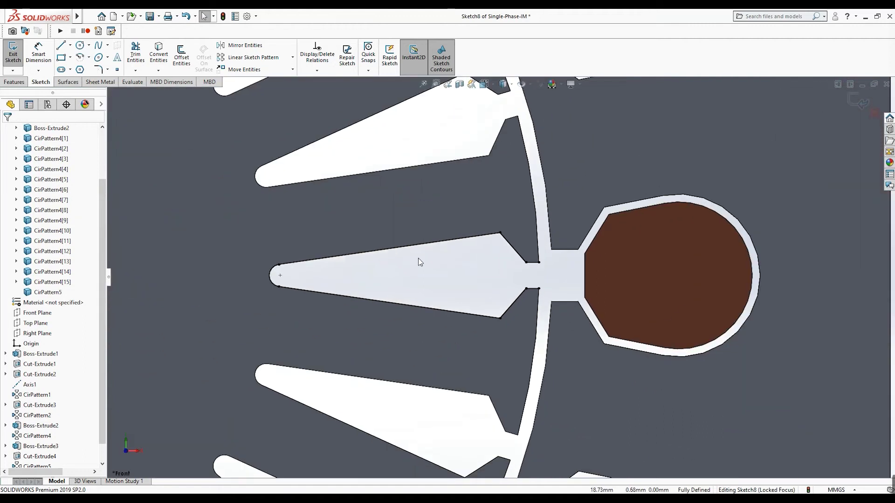
scroll(429, 268, up, 5)
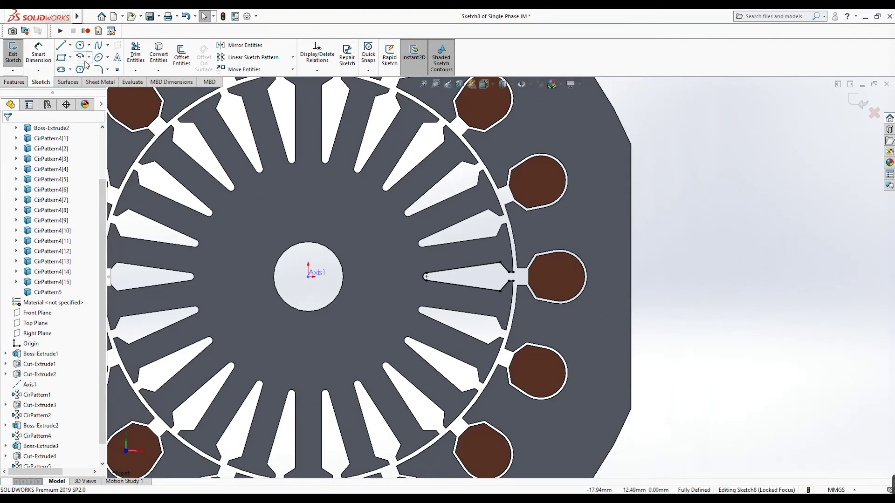
click(80, 57)
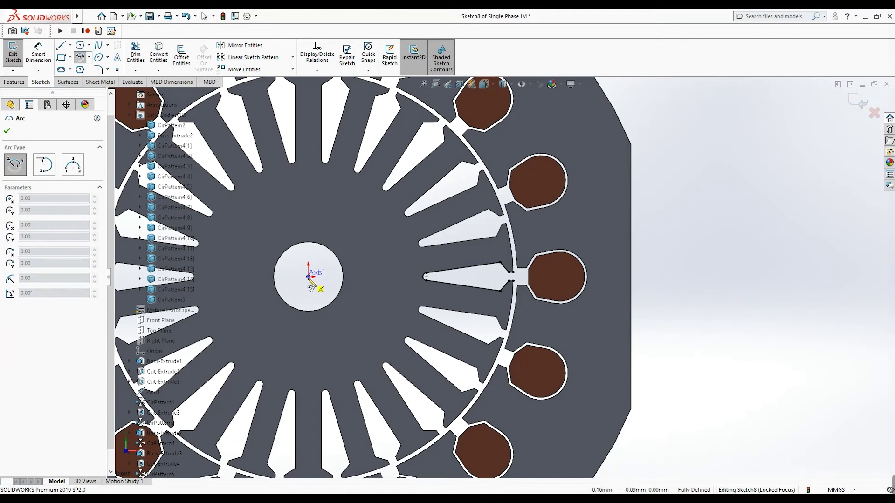
click(308, 276)
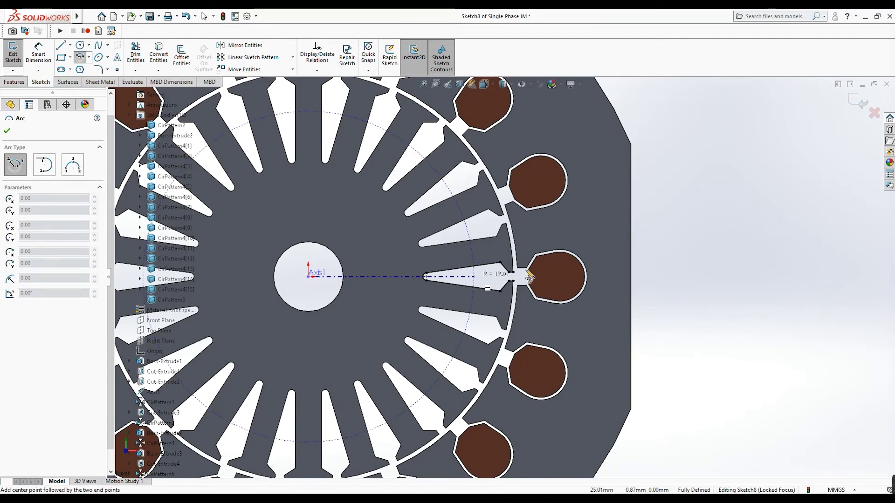
click(492, 247)
click(485, 225)
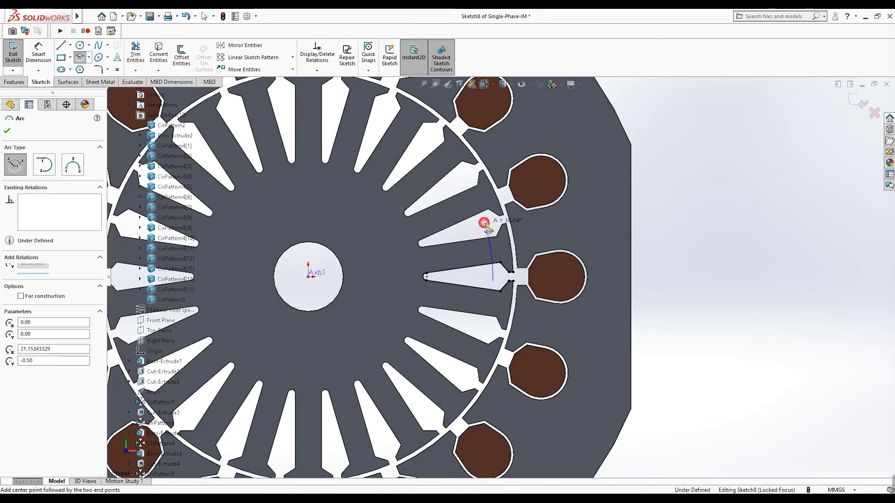
key(Escape)
key(f)
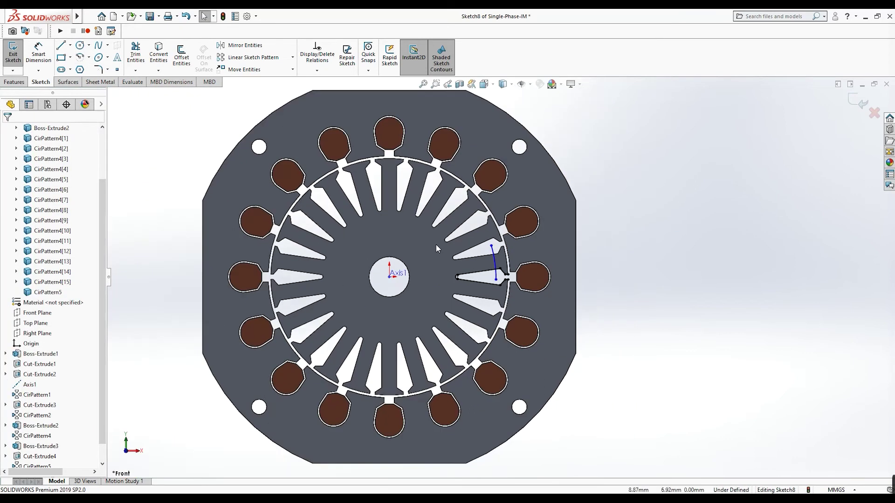
Step: Move the arc's endpoints onto the two corners of the slot opening to close the bar profile, and exit the sketch
scroll(505, 253, down, 5)
scroll(679, 391, up, 1)
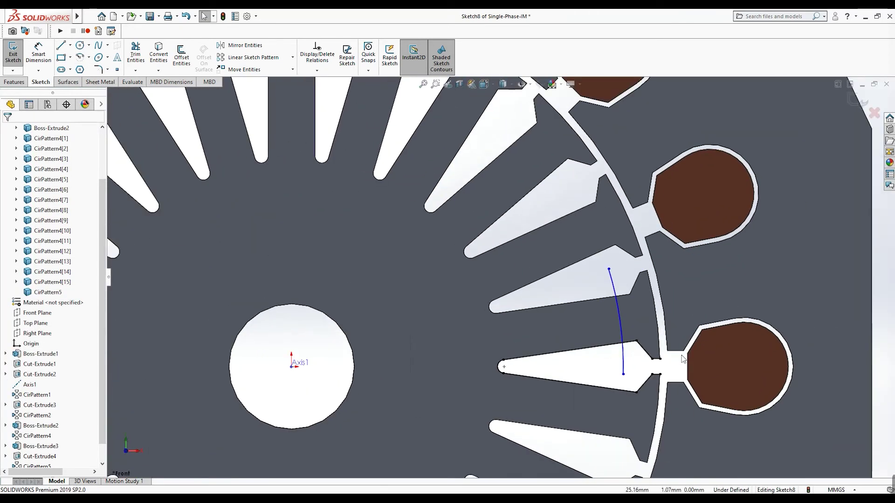
scroll(682, 359, up, 3)
scroll(638, 331, down, 6)
drag(451, 344, 517, 343)
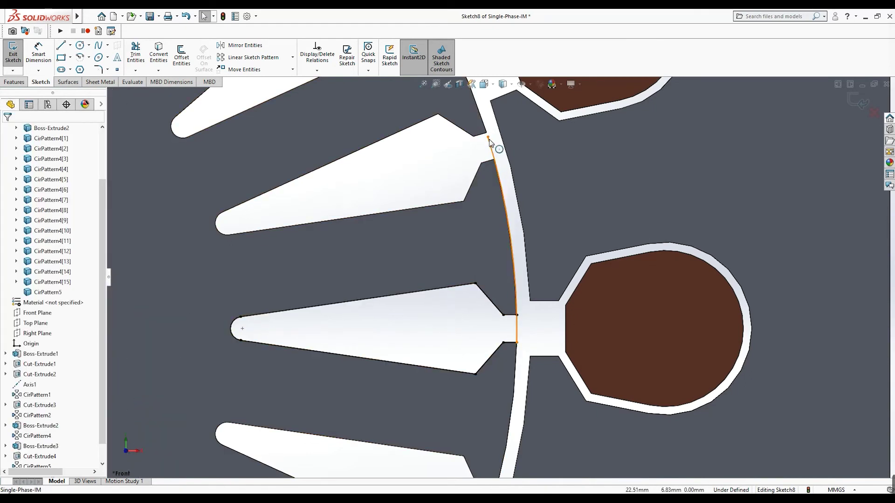
click(516, 325)
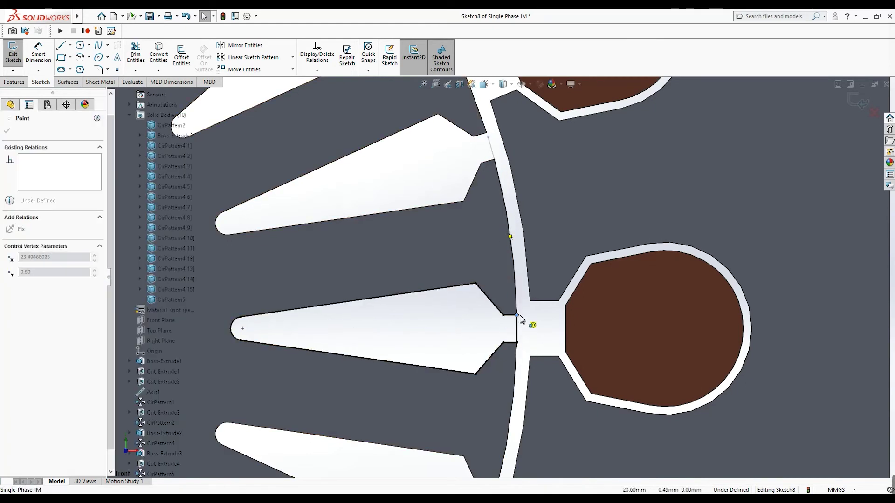
drag(521, 318, 518, 317)
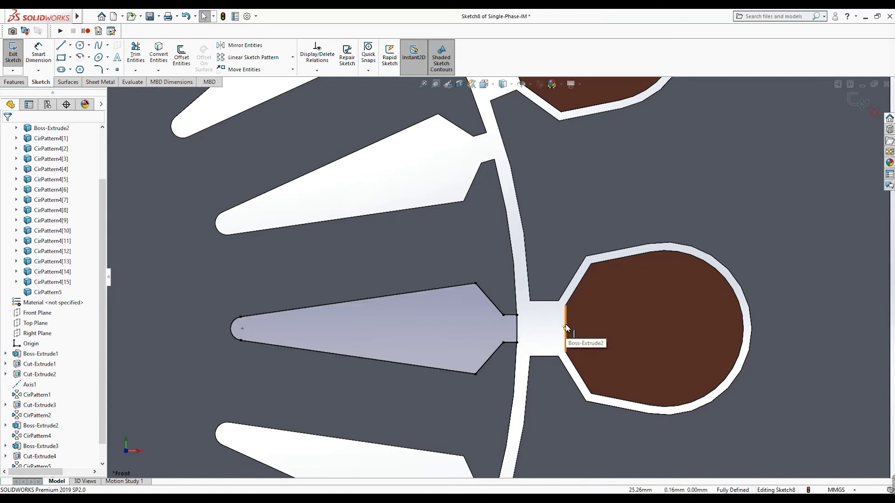
scroll(565, 326, up, 3)
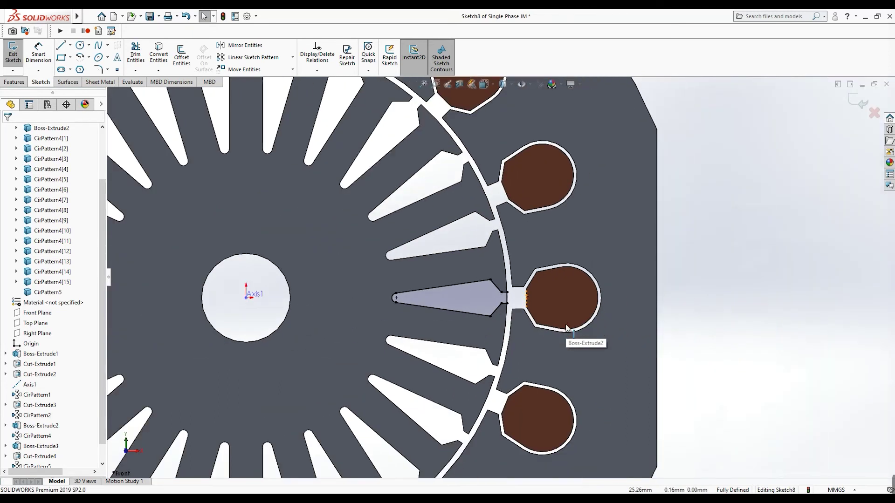
click(854, 99)
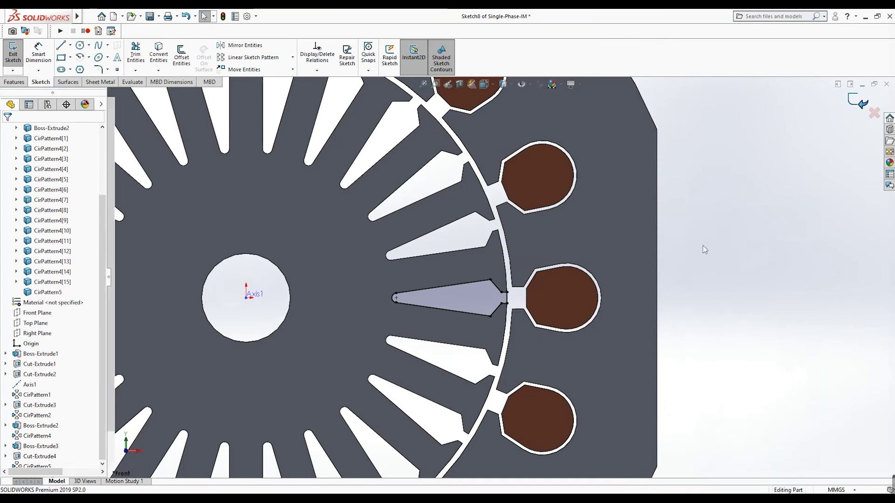
Step: Extrude the bar profile up to the rotor core's opposite end face as a separate body, with Merge result off
key(f)
middle_drag(434, 262, 166, 153)
click(16, 54)
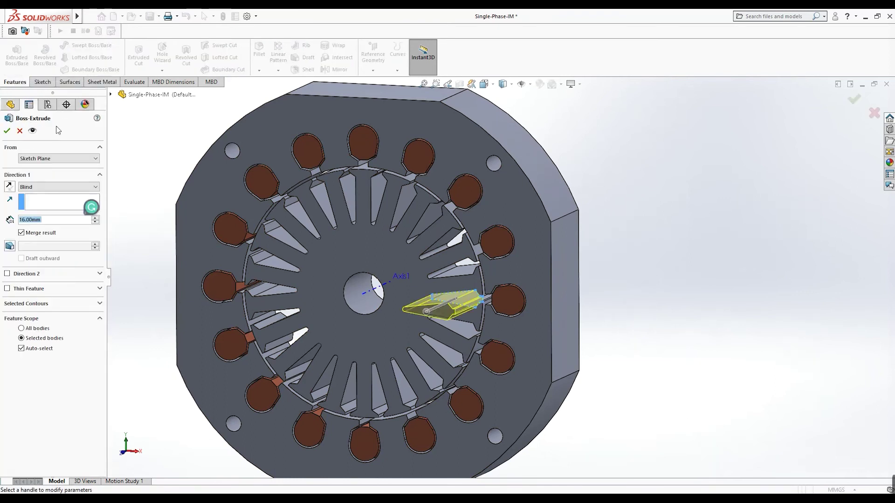
click(45, 187)
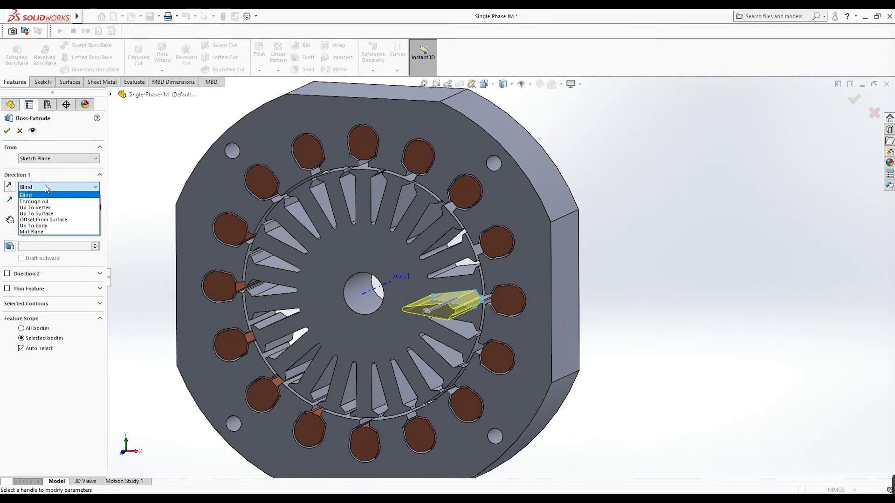
click(47, 210)
middle_drag(639, 224, 457, 313)
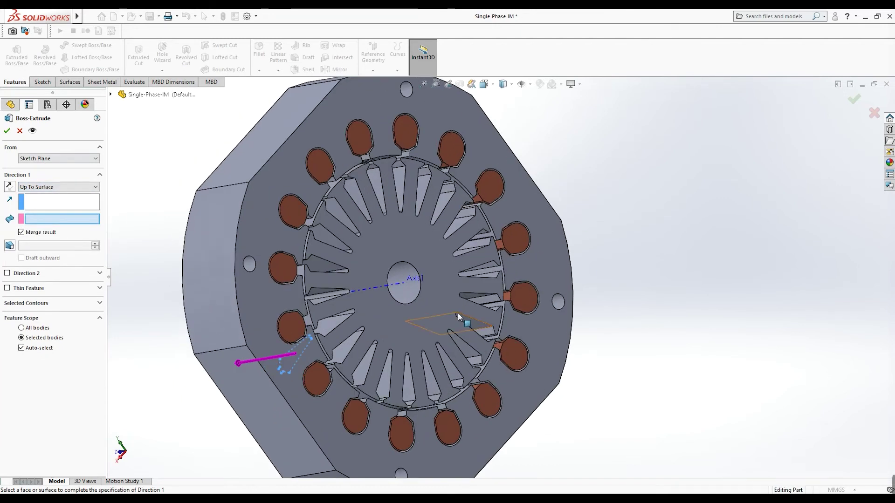
click(444, 296)
middle_drag(180, 329, 308, 340)
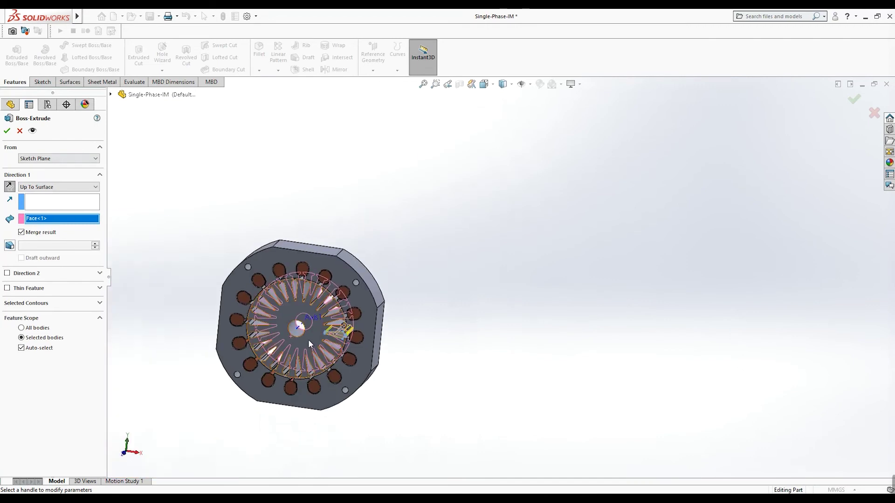
scroll(326, 327, down, 5)
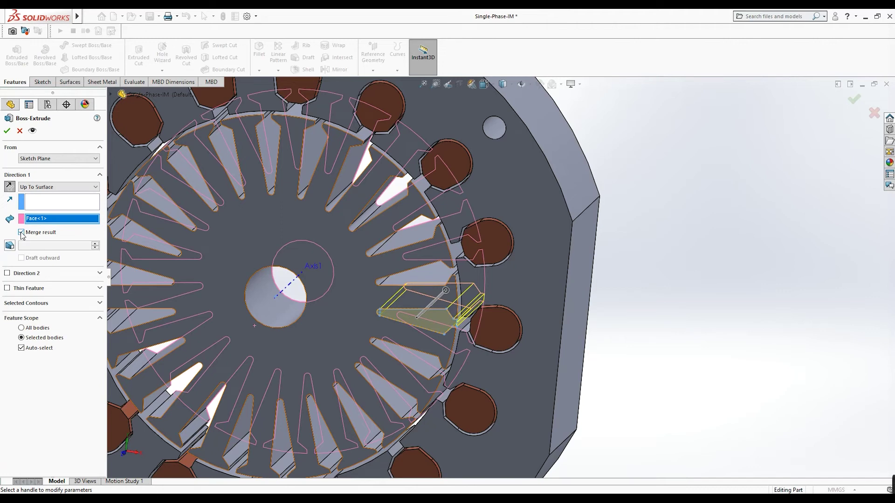
click(21, 232)
click(7, 131)
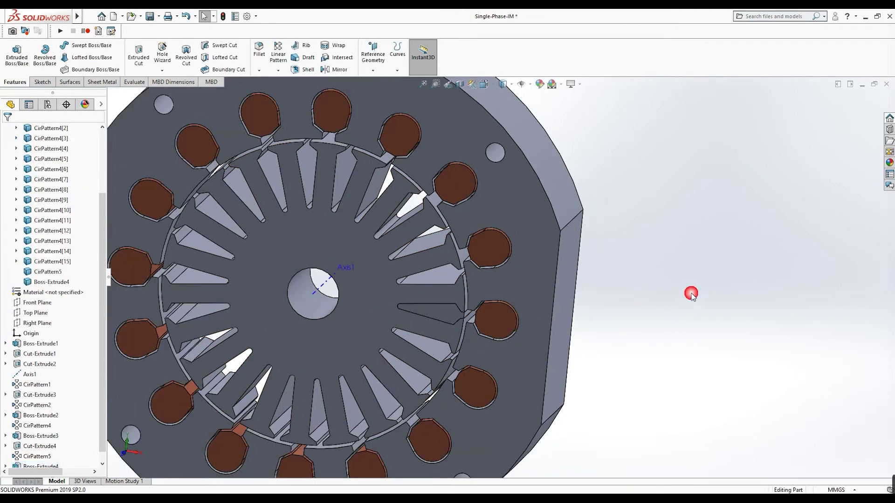
Step: Assign the Rubber material to the extruded rotor bar body
middle_drag(689, 293, 524, 350)
scroll(524, 350, up, 3)
scroll(469, 287, down, 3)
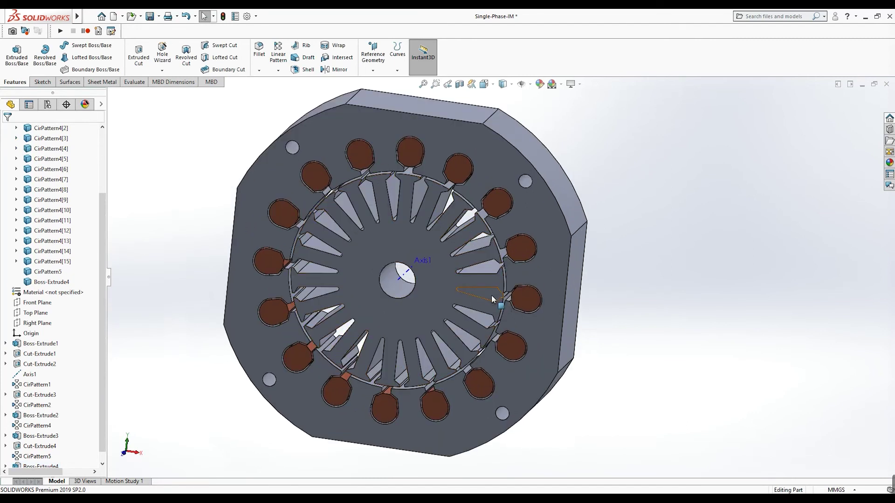
scroll(67, 255, up, 2)
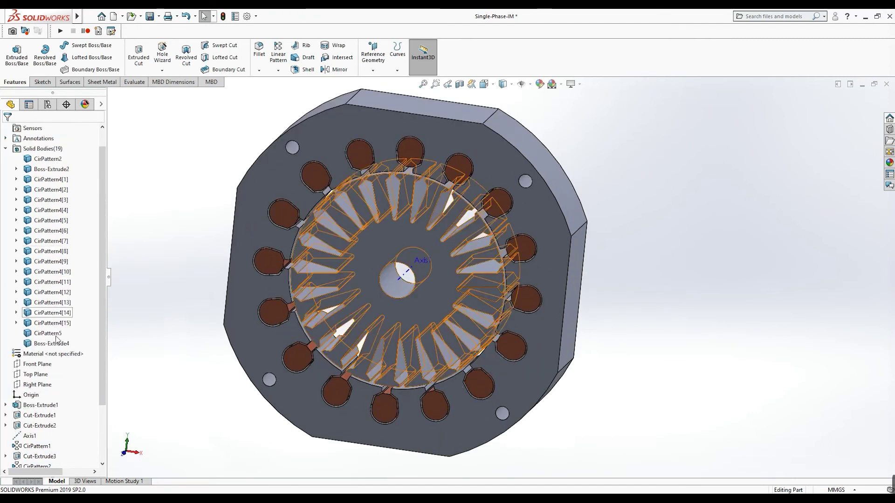
right_click(49, 343)
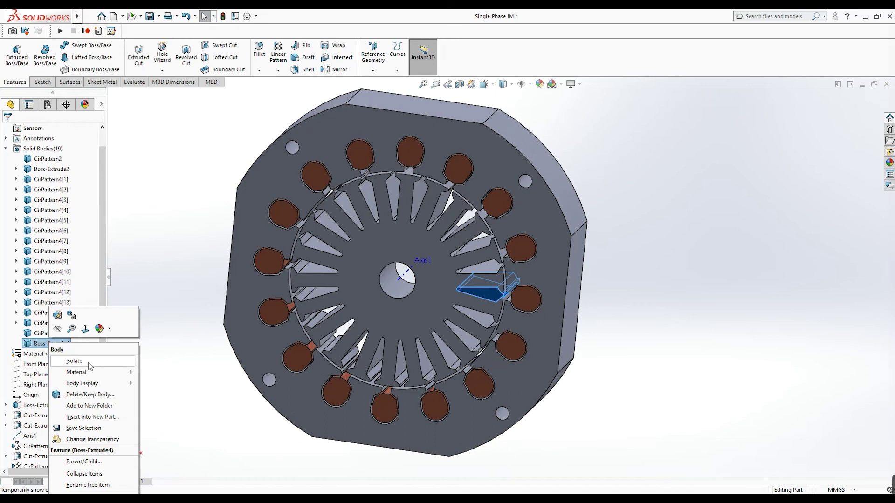
mouse_move(93, 372)
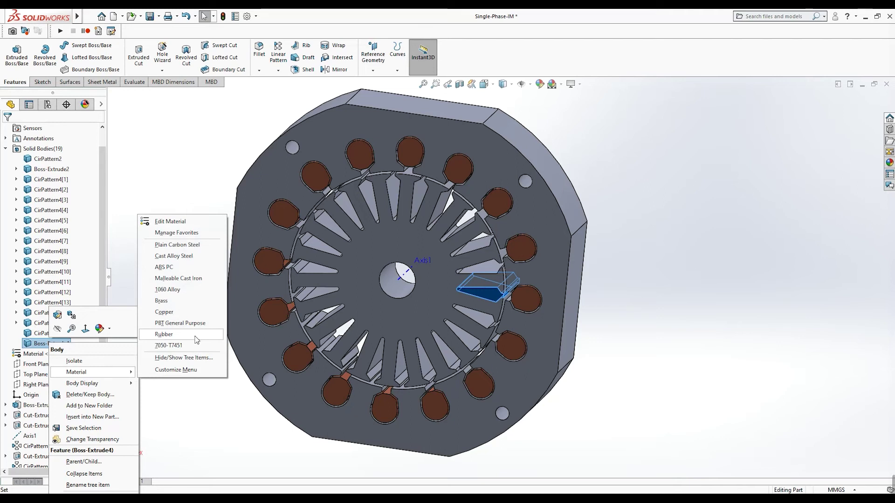
click(164, 334)
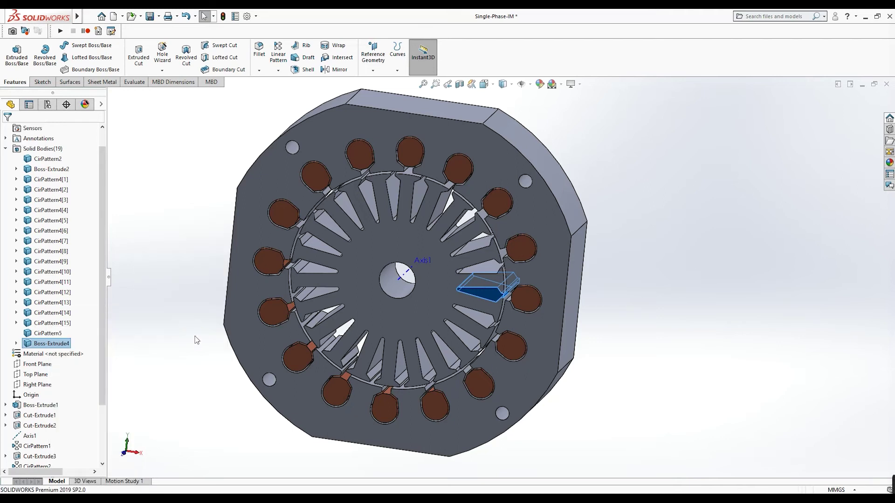
click(194, 336)
key(f)
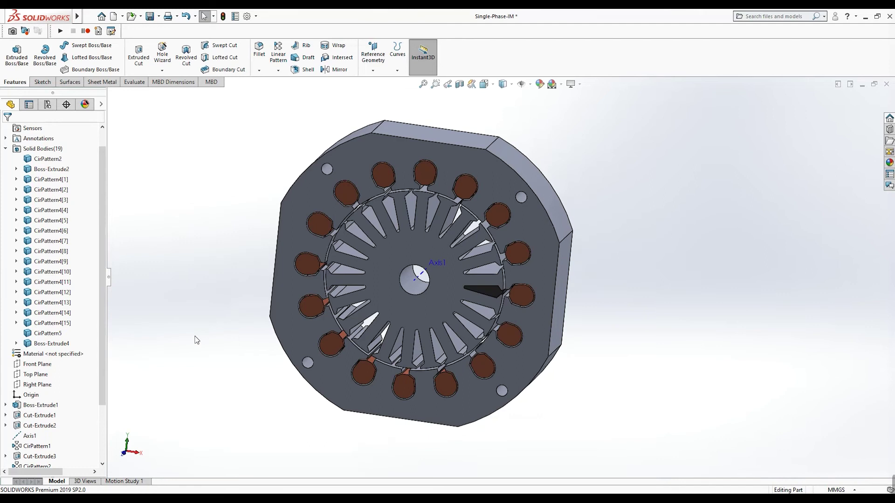
Step: Set up a circular pattern of the rotor bar body about the central axis Axis1
click(125, 455)
key(f)
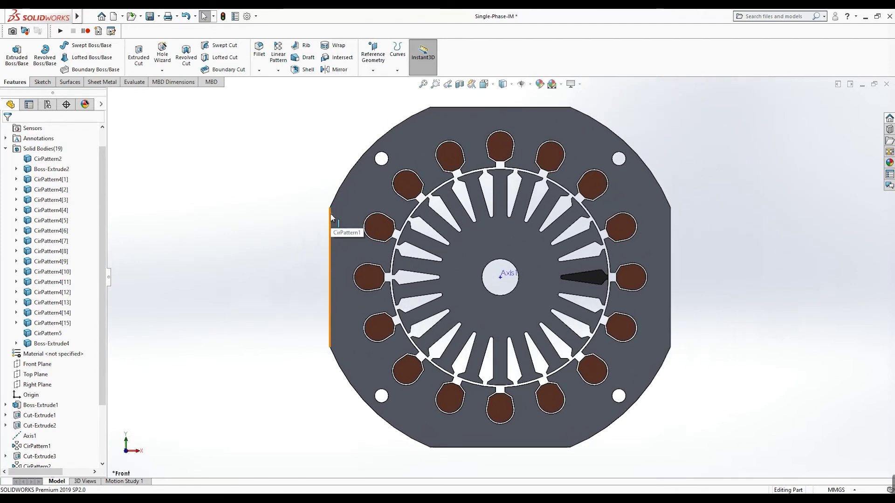
click(278, 70)
click(286, 92)
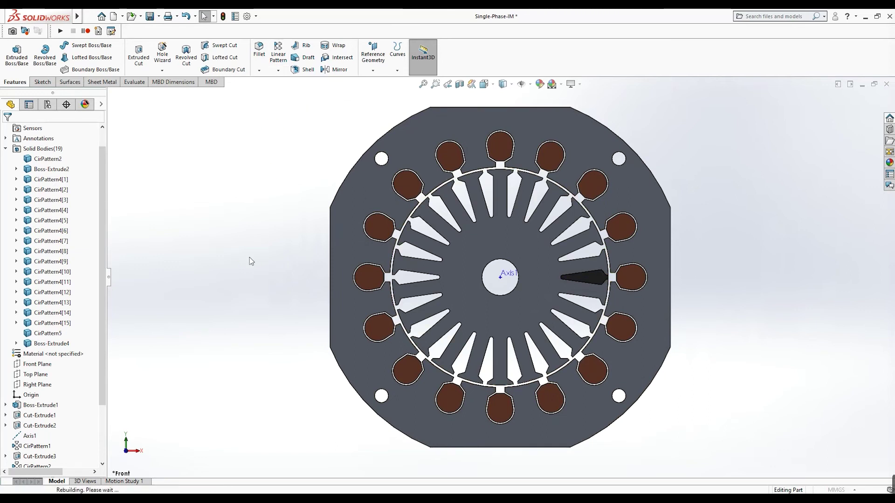
click(51, 160)
key(ctrl+7)
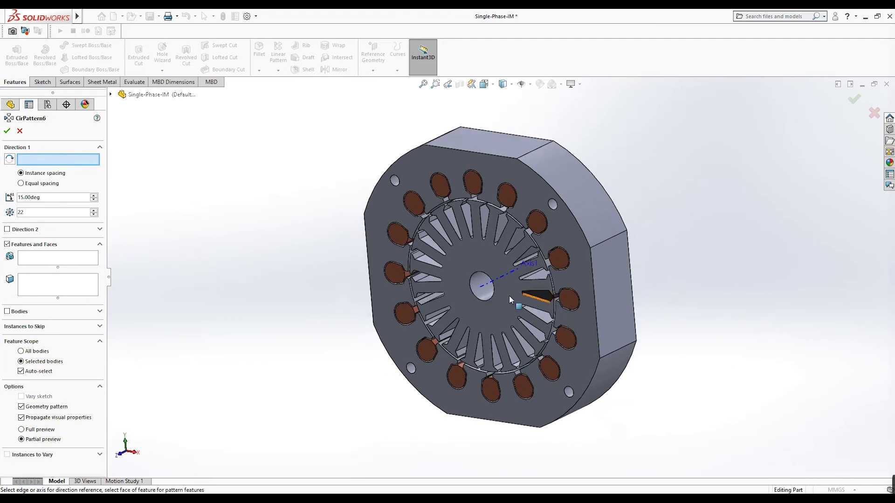
click(486, 284)
click(12, 311)
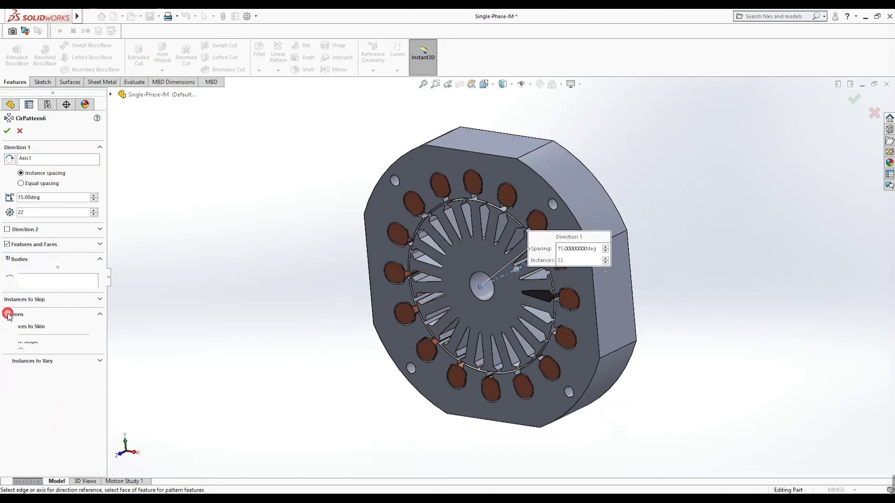
click(543, 296)
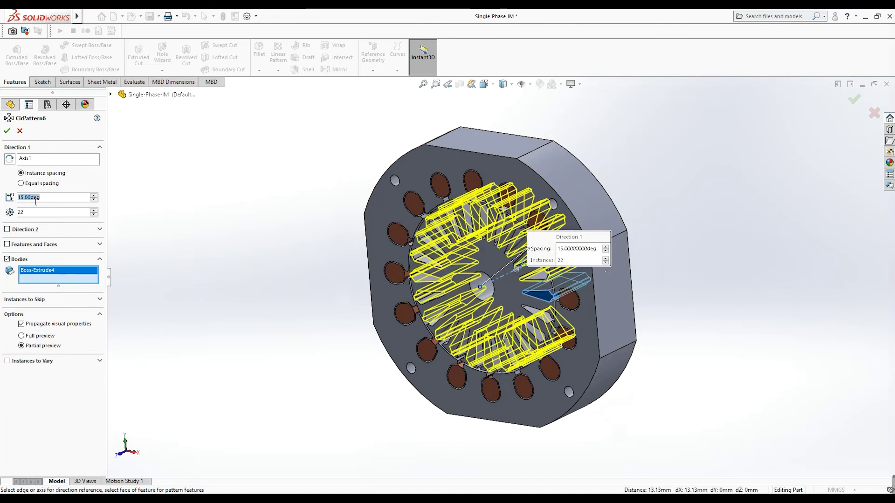
Step: Set the bar pattern's instance spacing to 360/22 degrees and accept it
text(360/)
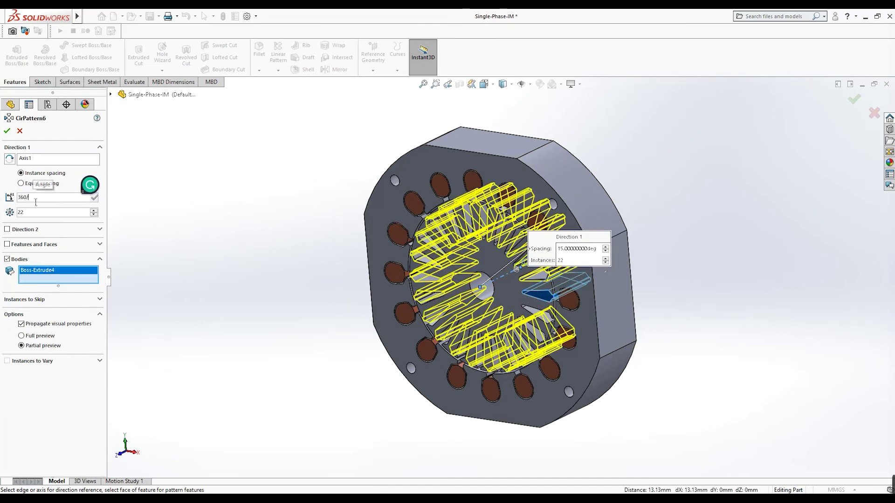
text(22)
key(Return)
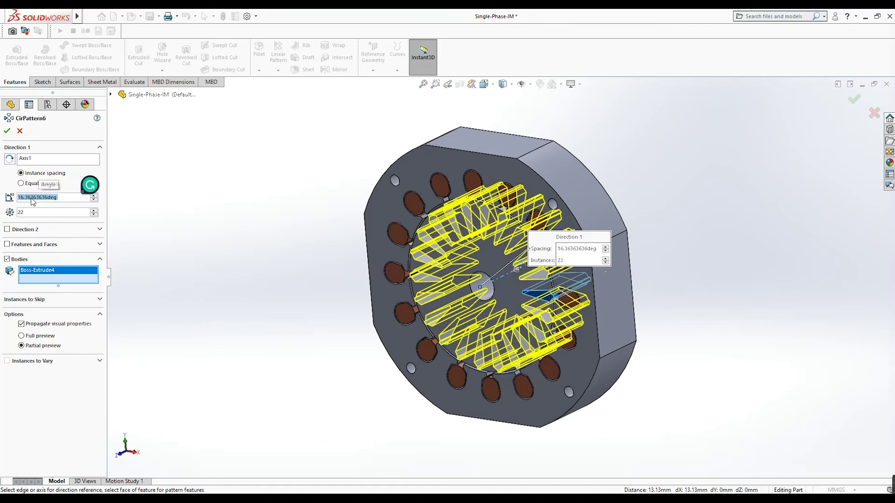
click(10, 132)
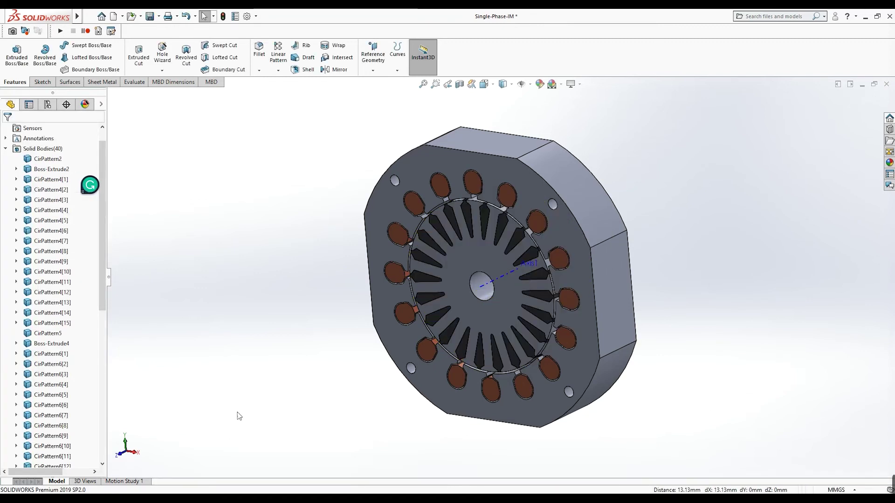
Step: Save the Single-Phase-IM part with the patterned rotor bars
key(f)
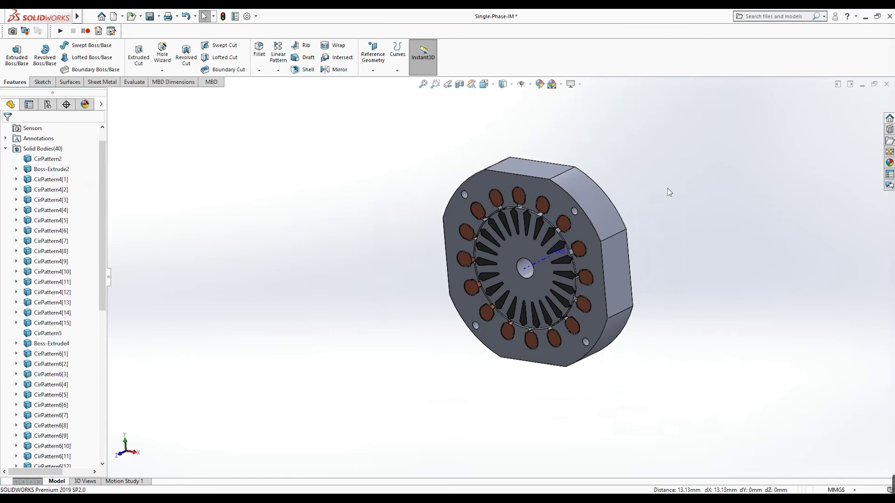
scroll(669, 192, up, 3)
middle_drag(618, 245, 651, 295)
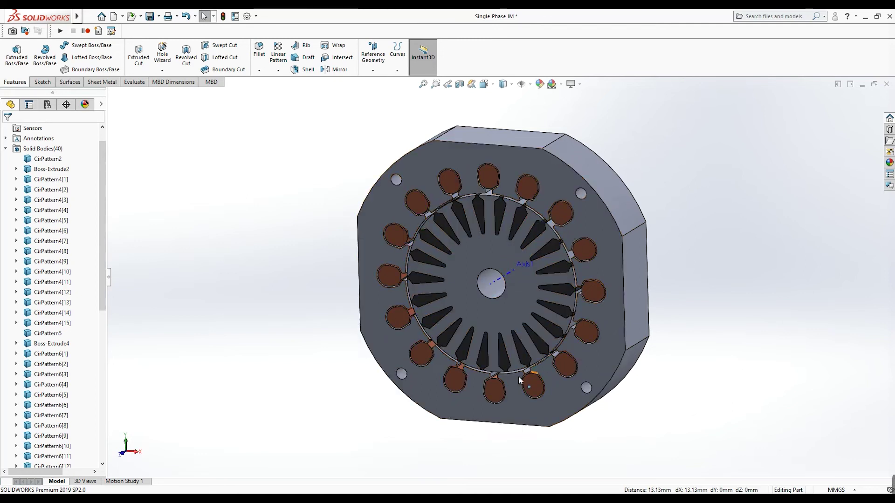
click(121, 456)
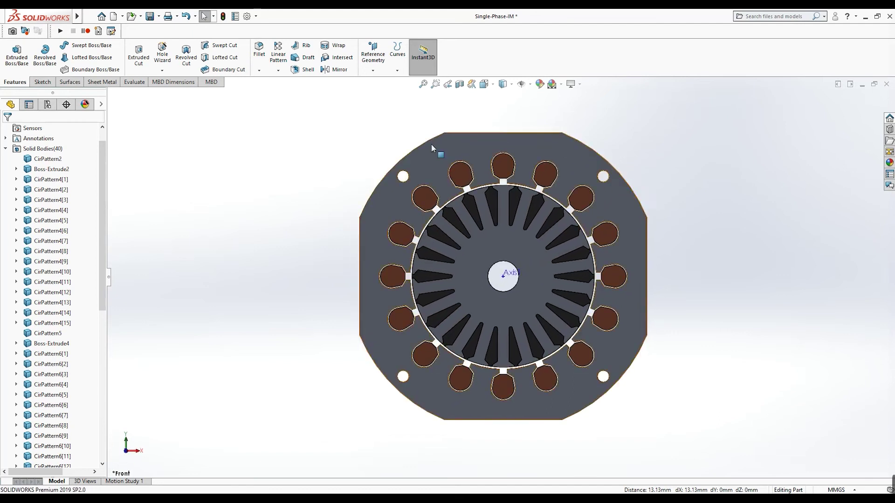
click(415, 99)
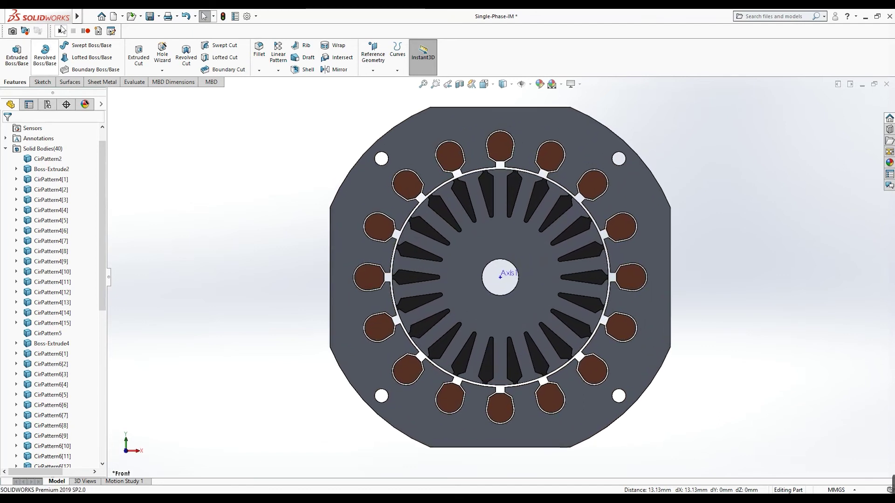
click(144, 16)
click(290, 137)
click(150, 18)
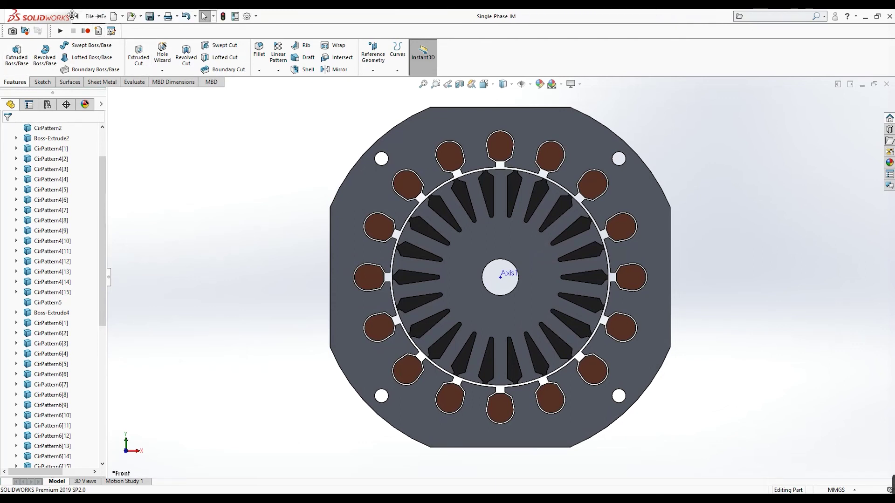
Step: Export the Single-Phase-IM part to the Desktop in STEP AP214 format
click(90, 16)
click(108, 129)
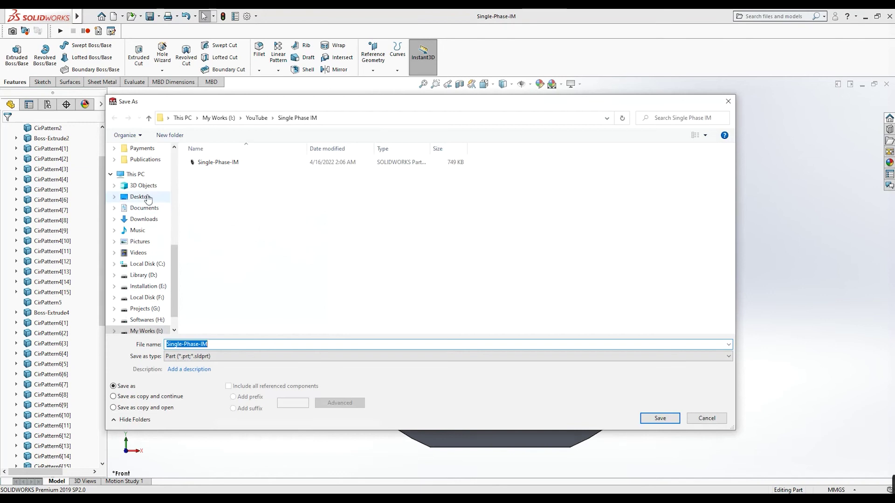
click(147, 199)
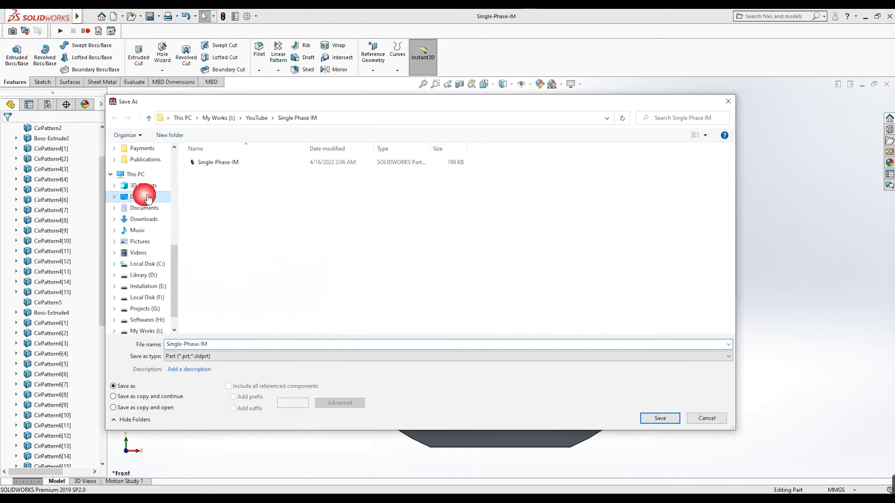
click(233, 356)
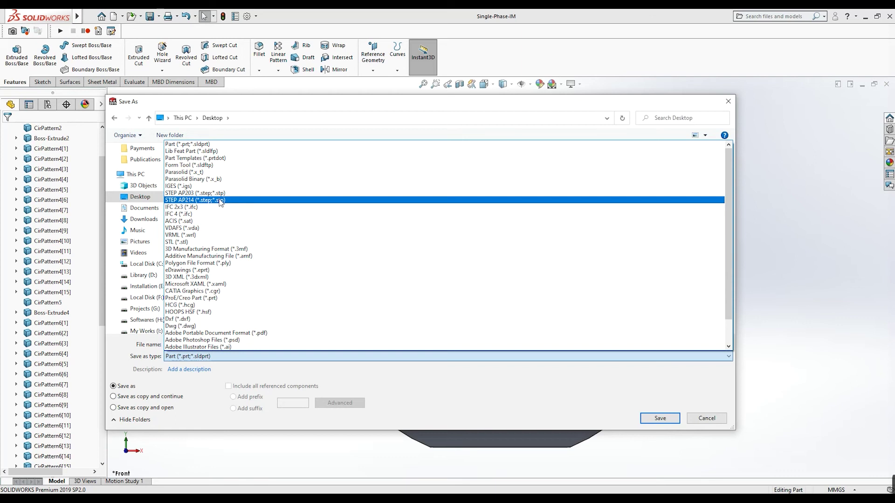
click(201, 200)
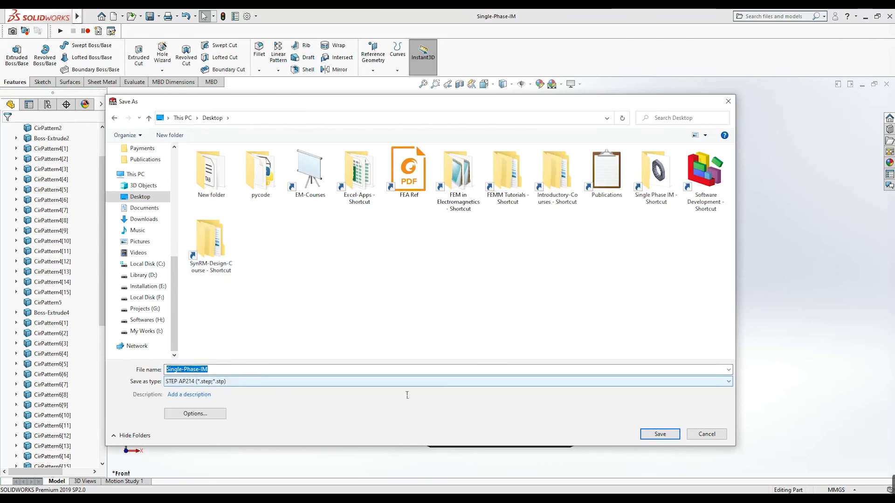
click(658, 434)
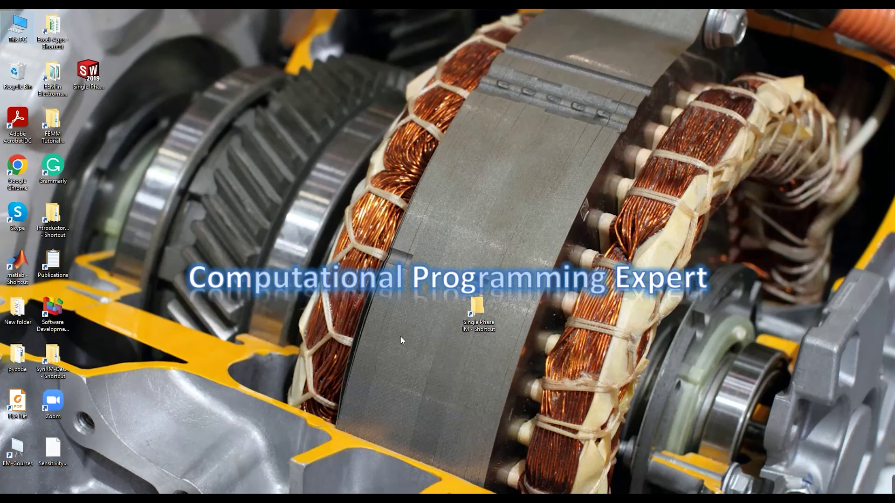
Step: Rearrange the desktop icons, setting the Single-Phase-IM file and the Single Phase IM folder shortcut side by side in an open area
drag(53, 448, 89, 449)
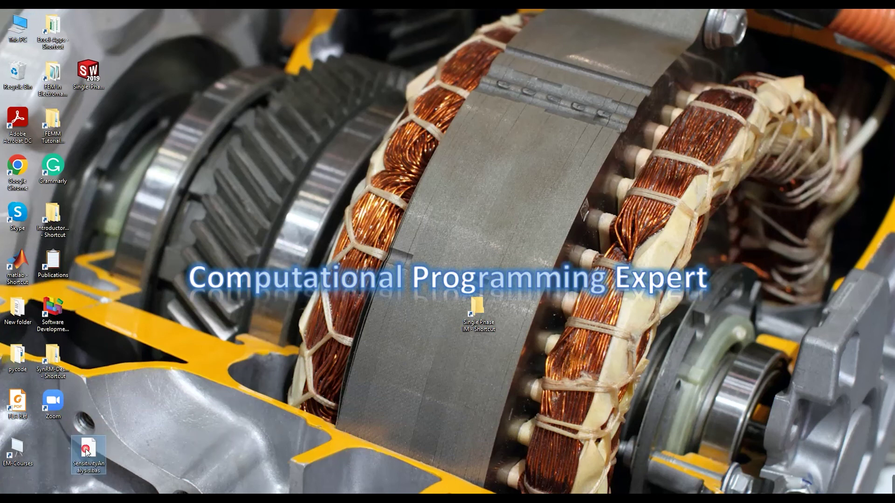
drag(89, 75, 479, 263)
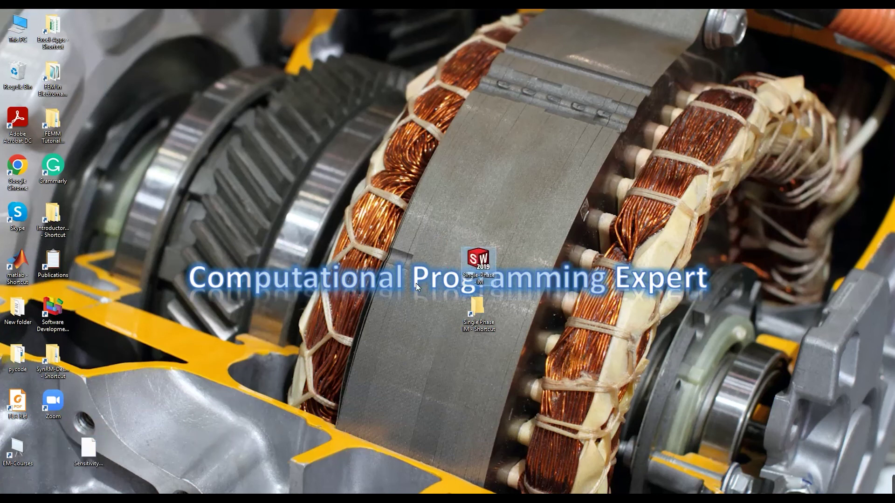
drag(479, 318, 585, 366)
drag(478, 265, 444, 366)
click(373, 323)
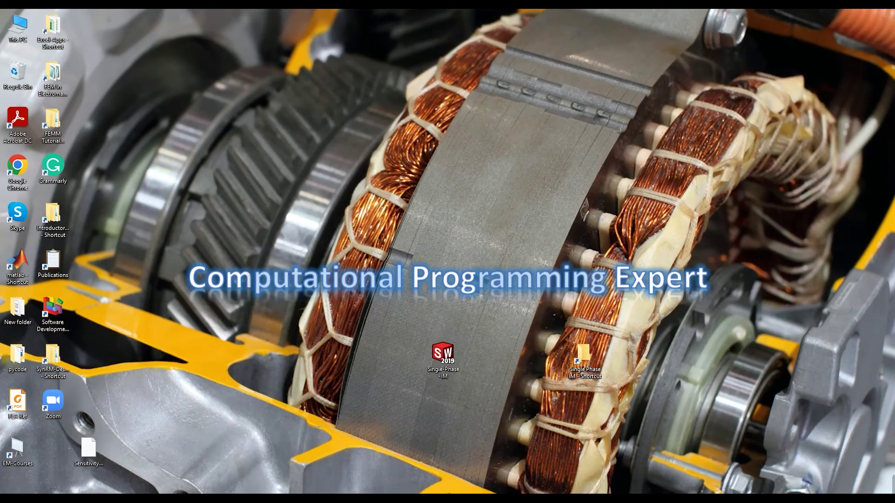
Step: Switch to ANSYS Electronics Desktop and create a new project
click(309, 459)
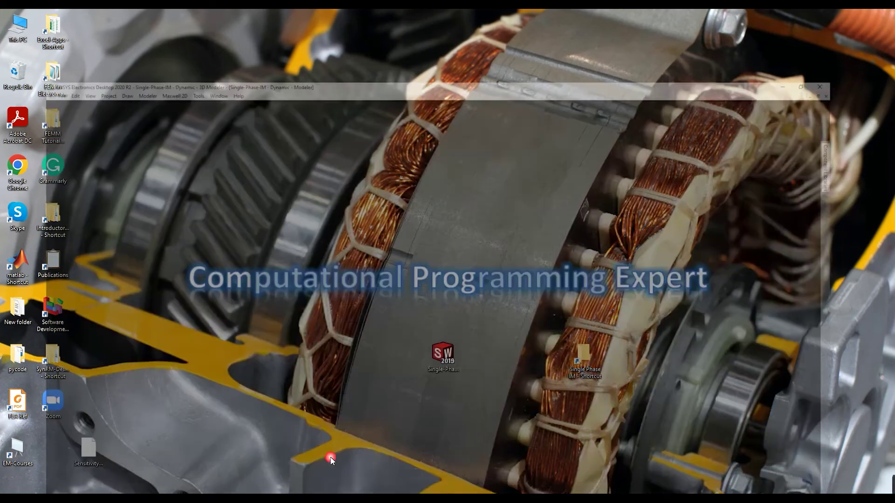
click(12, 116)
click(12, 90)
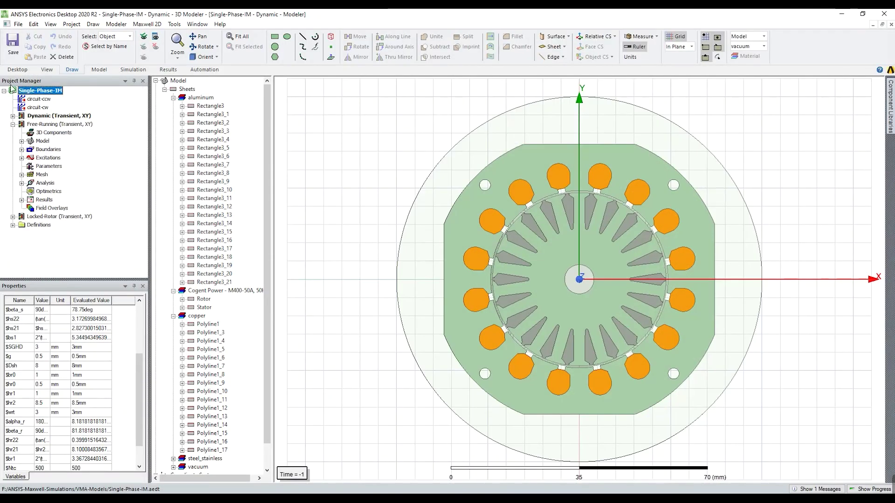
click(18, 23)
click(35, 33)
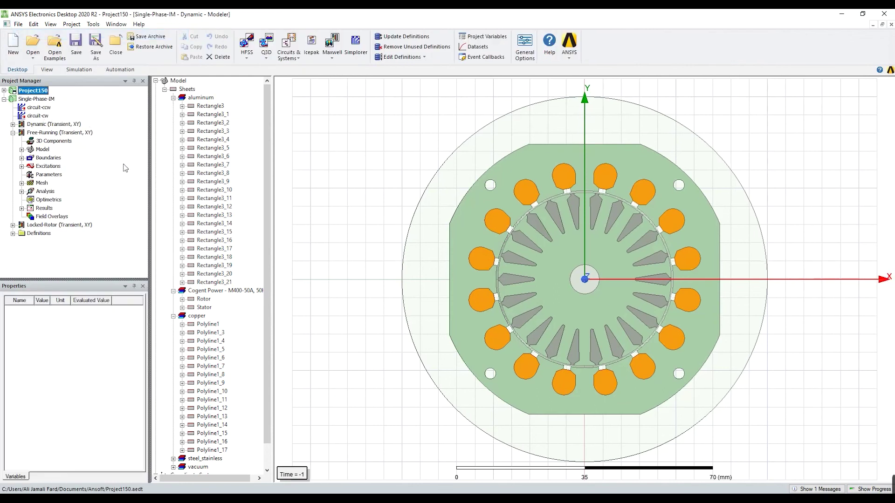
Step: Insert a Maxwell 3D design into the new project
right_click(29, 94)
mouse_move(161, 134)
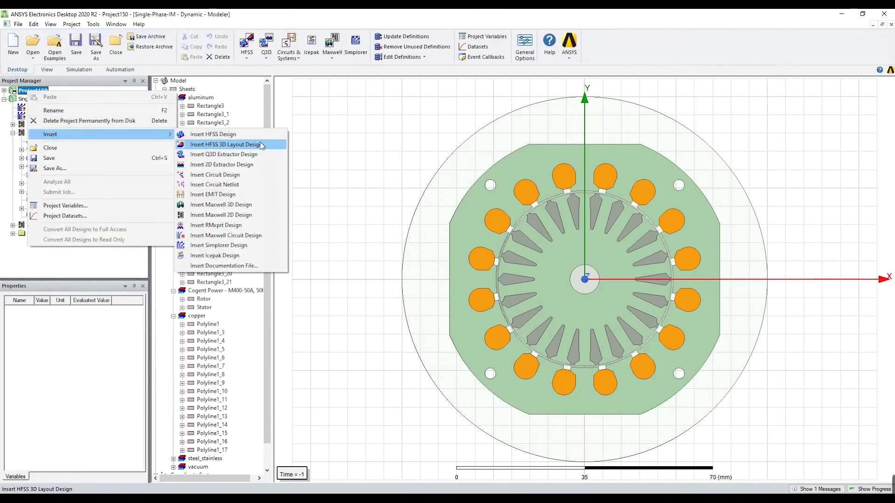
click(221, 205)
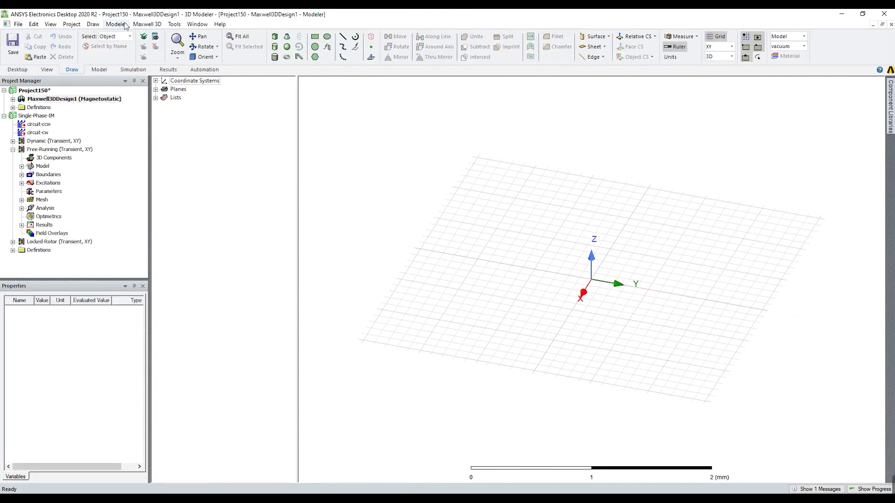
Step: Import the Single-Phase-IM STEP file from the Desktop into the Maxwell 3D design and clear the selection of the imported bodies
click(108, 24)
click(119, 34)
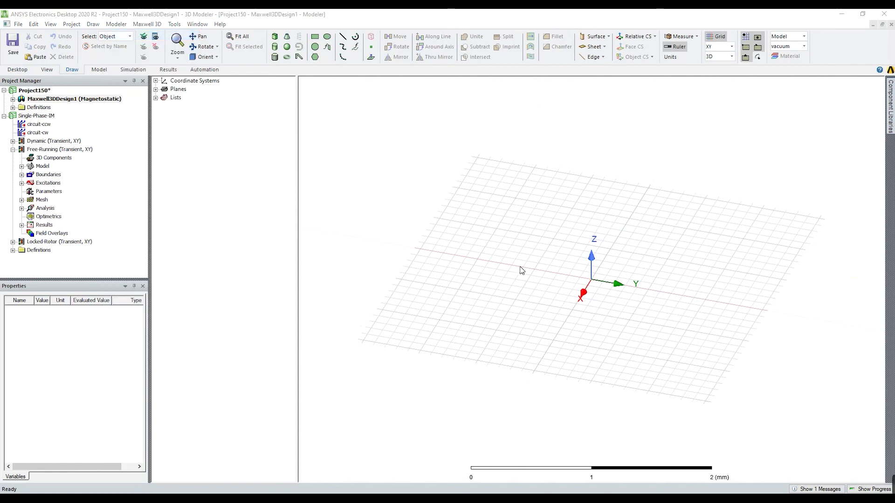
click(289, 182)
scroll(343, 251, down, 3)
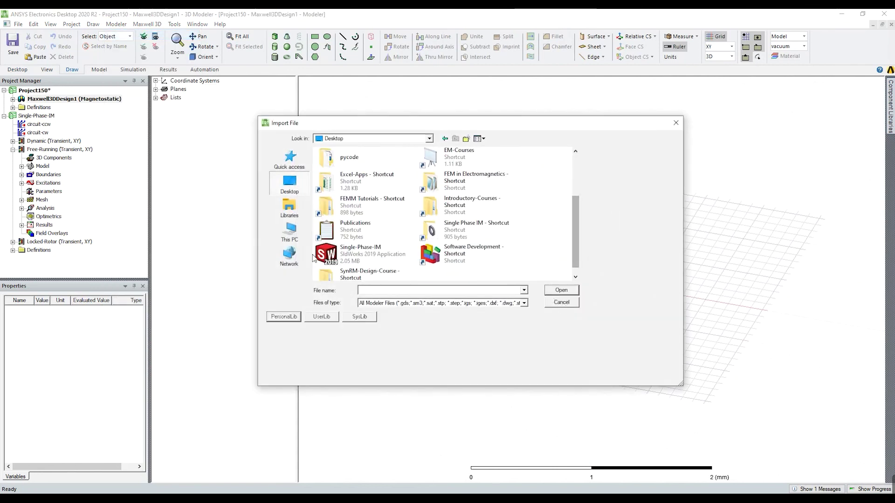
click(342, 254)
click(559, 290)
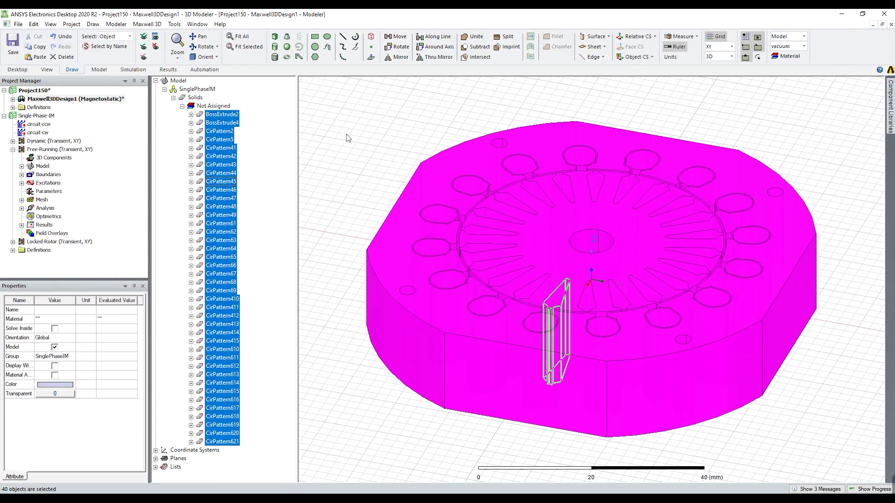
click(382, 163)
Step: Create a 2D design from the 3D motor using the Global coordinate system, the XY section plane and XY geometry mode
scroll(392, 168, down, 5)
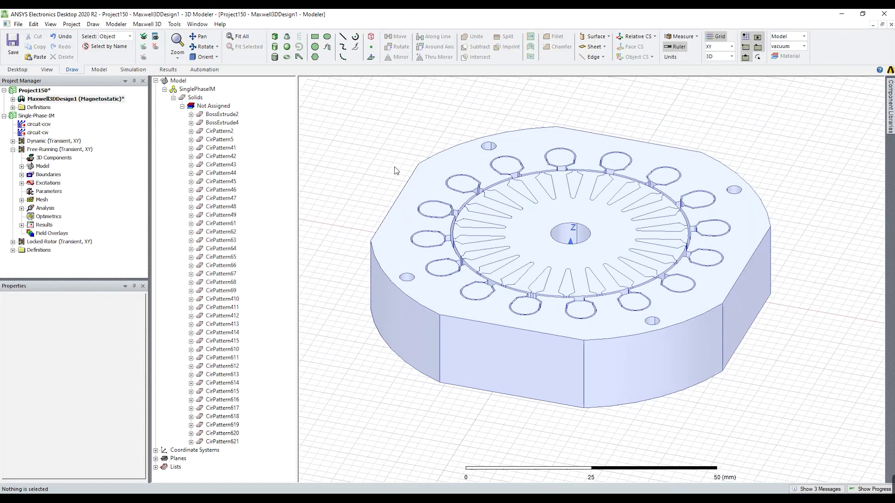
alt+drag(431, 178, 427, 321)
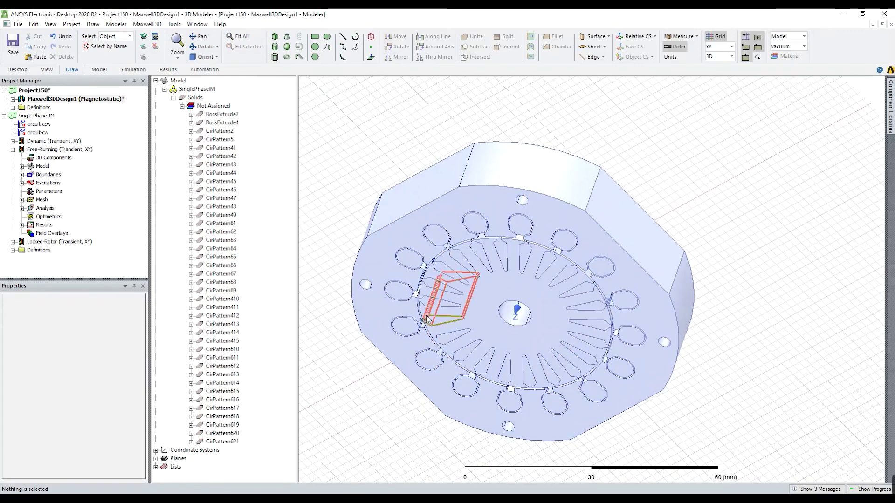
click(148, 24)
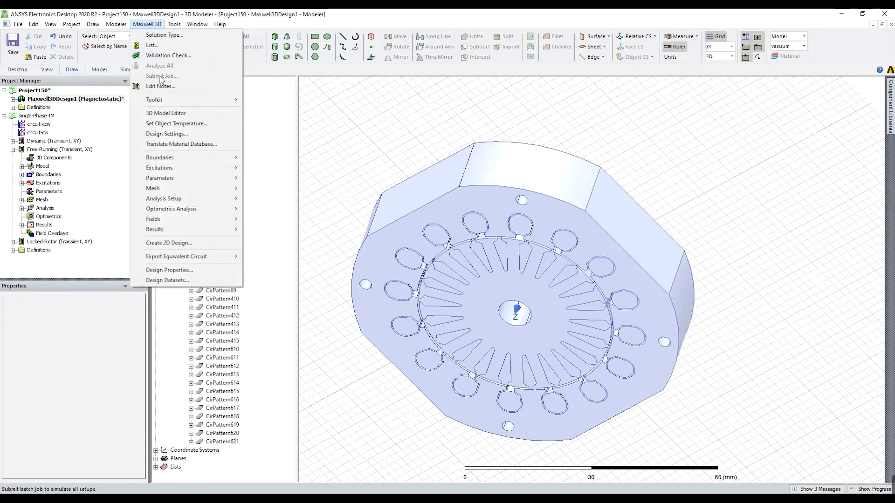
click(179, 243)
drag(451, 214, 602, 222)
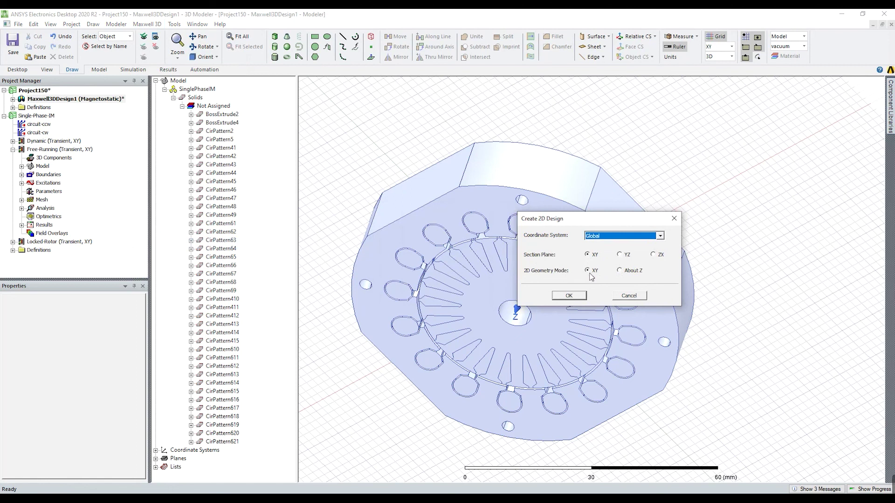
click(572, 297)
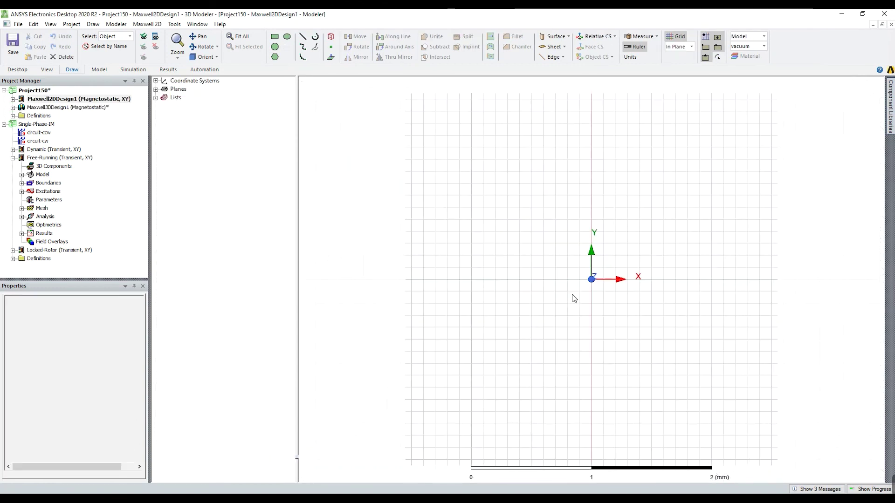
Step: Fit the 2D motor section in view, expand the SinglePhaseIM group down to its unassigned sheets, and examine the stator and rotor sheets
click(241, 39)
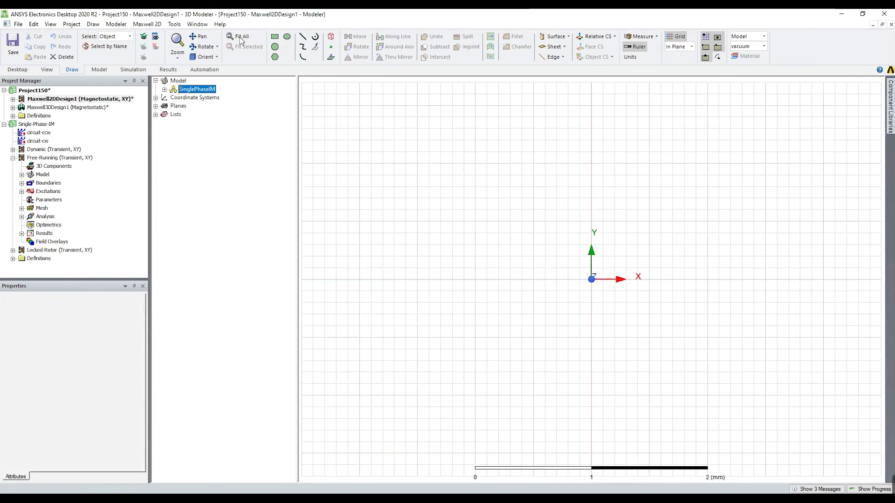
click(393, 147)
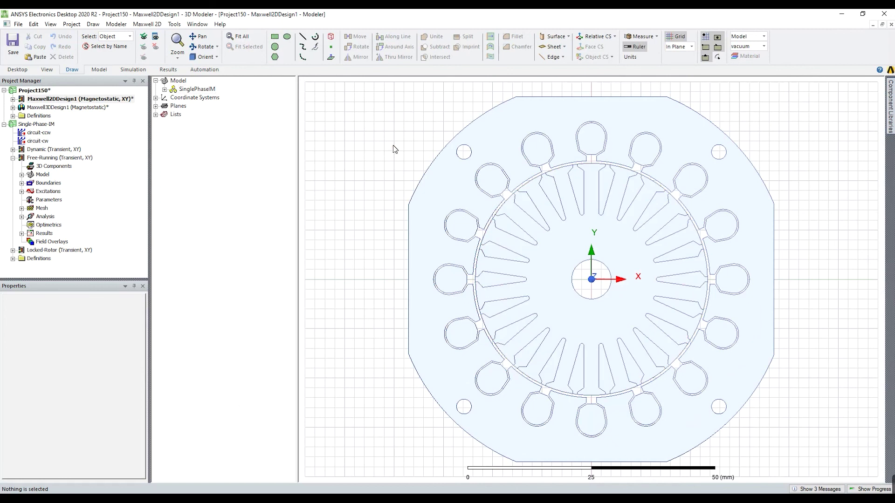
click(164, 89)
click(173, 98)
click(183, 106)
click(490, 148)
click(550, 252)
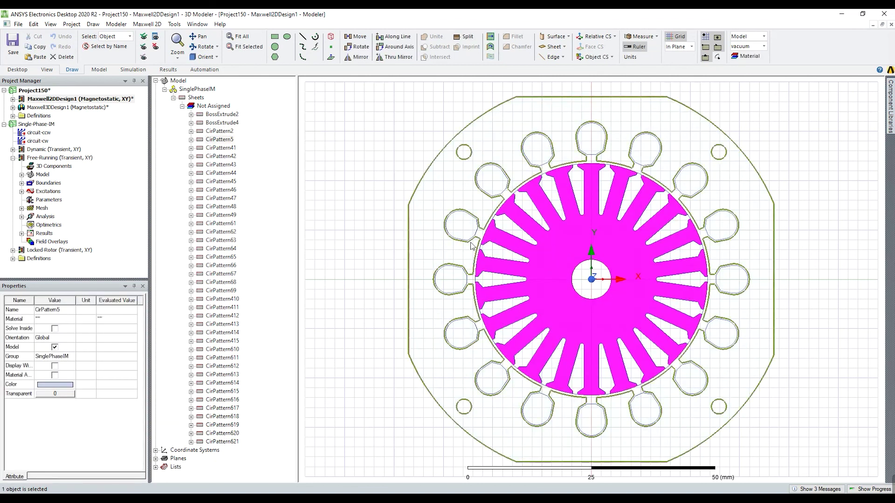
click(459, 256)
click(366, 264)
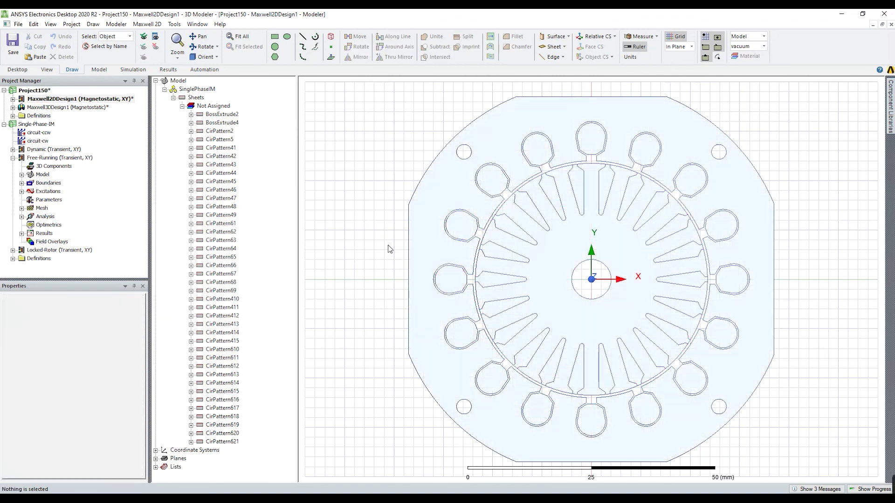